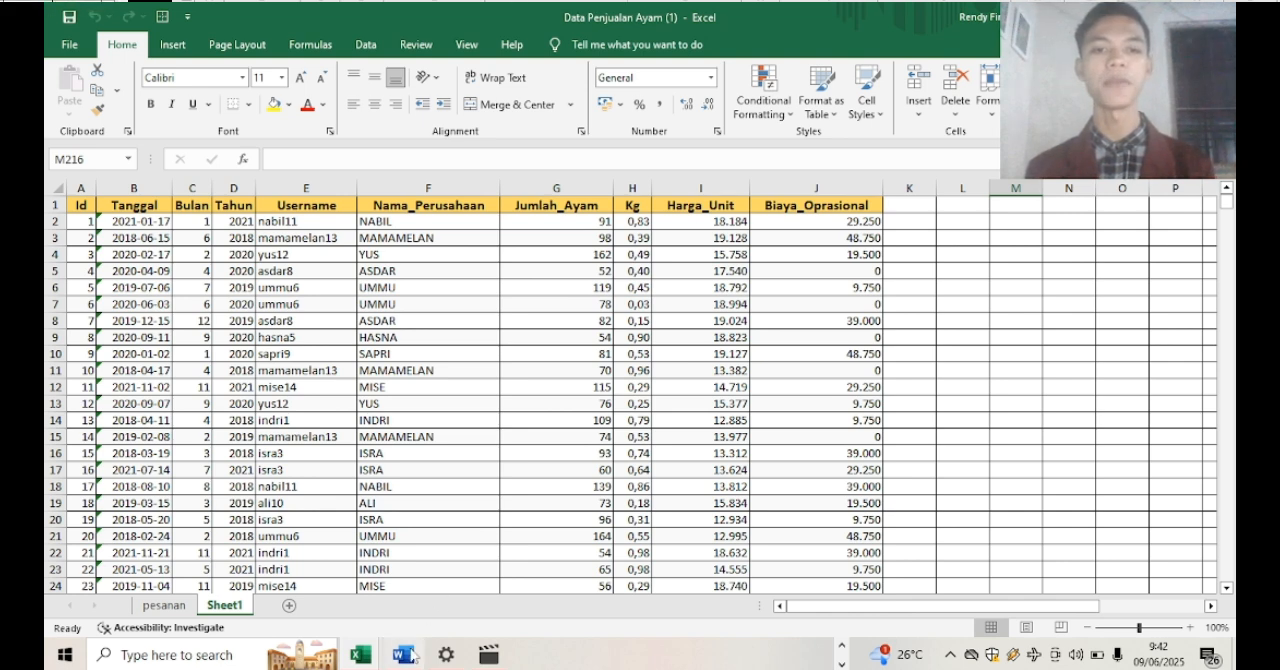
Switch to the Word document with the Latihan exercise and read the three tasks on total and net sales
mouse_move(403, 655)
left_click(441, 575)
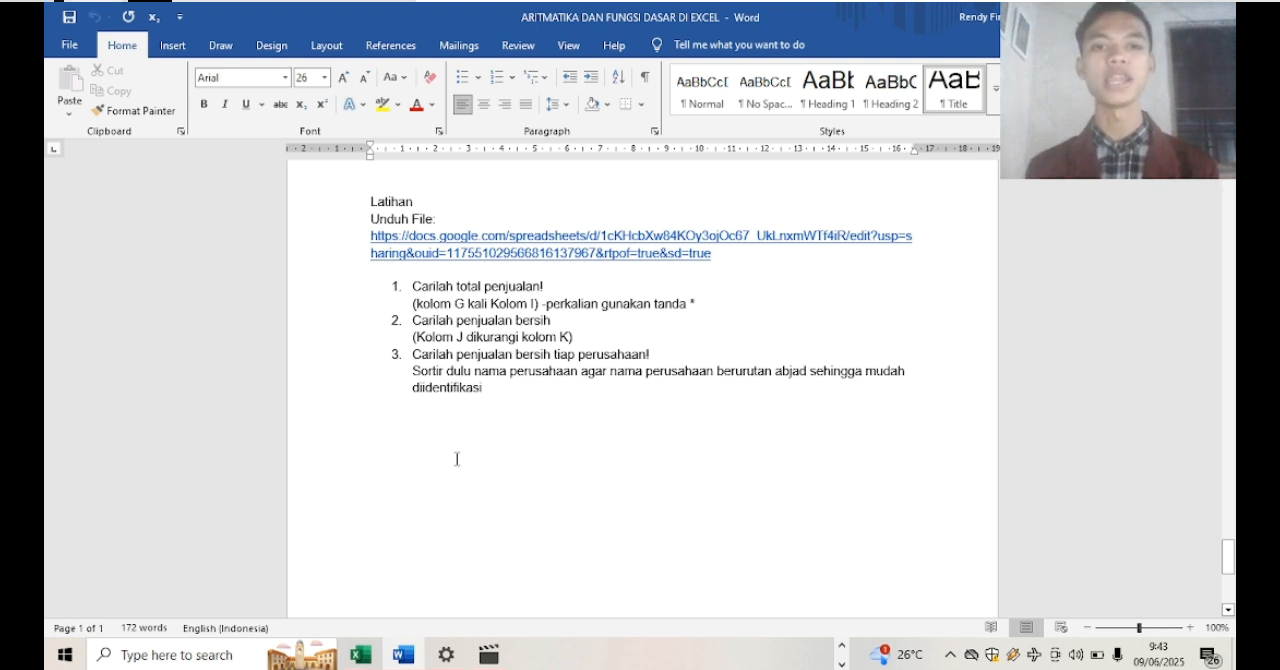
left_click(691, 303)
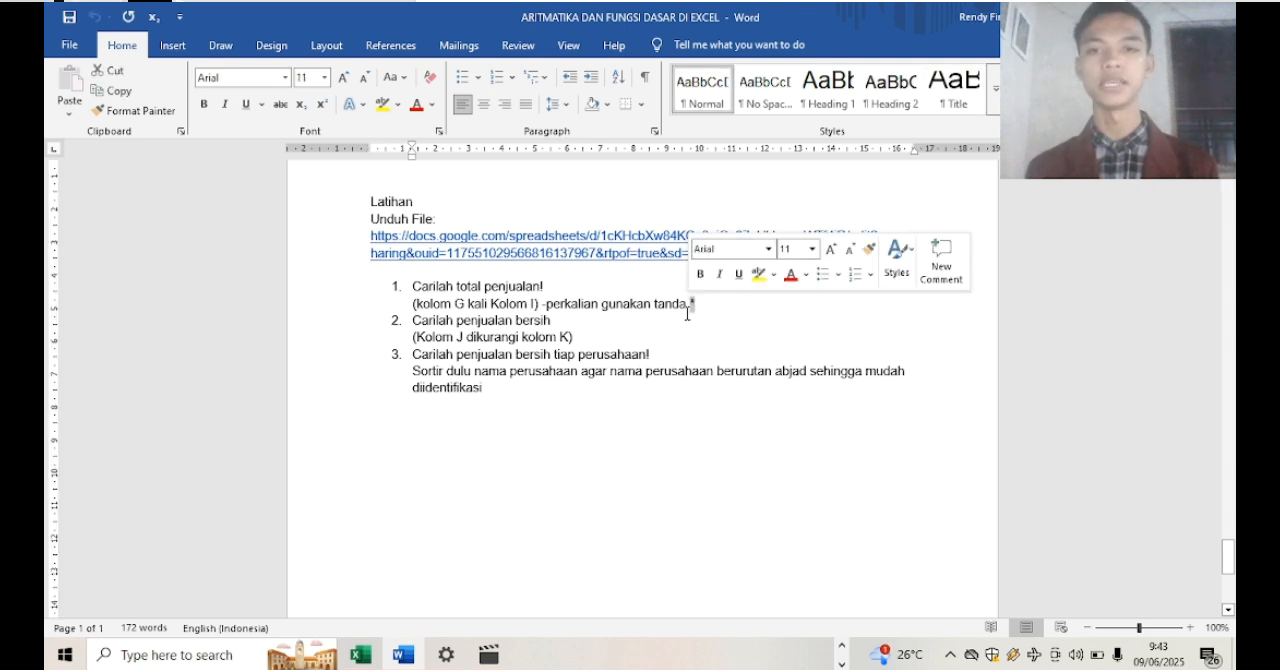
key("Down")
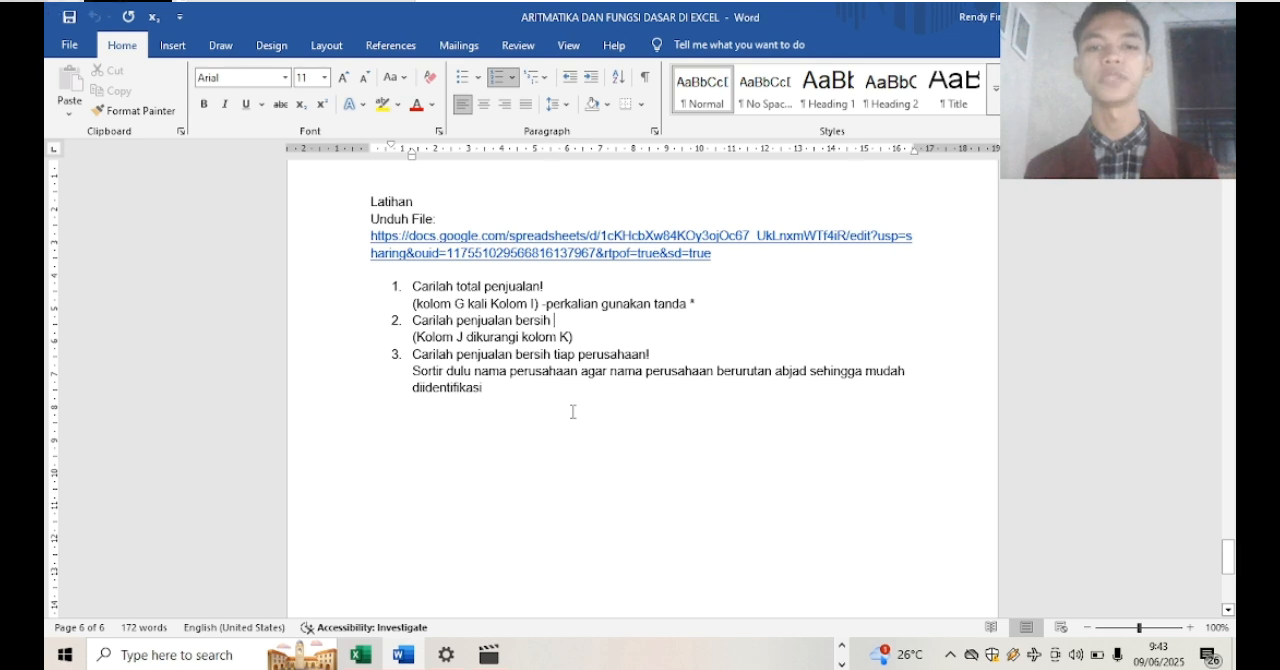
Switch back to the Data Penjualan Ayam (1) workbook in Excel and look through the sales rows on Sheet1
mouse_move(360, 652)
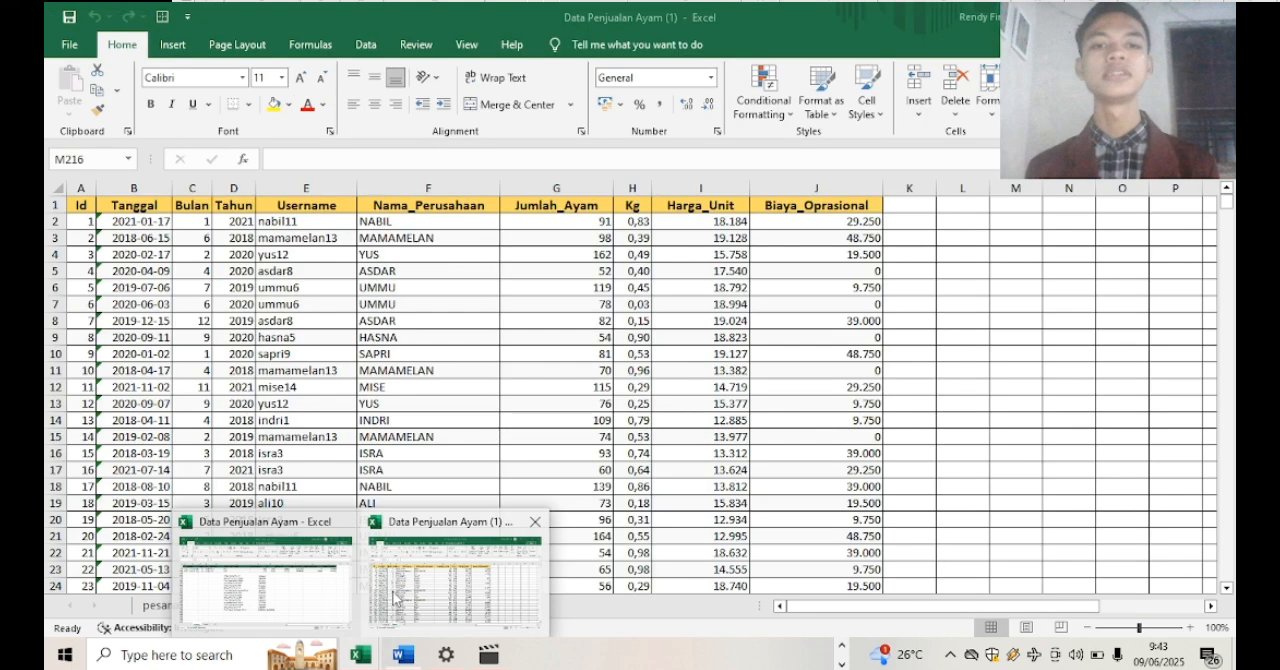
left_click(394, 598)
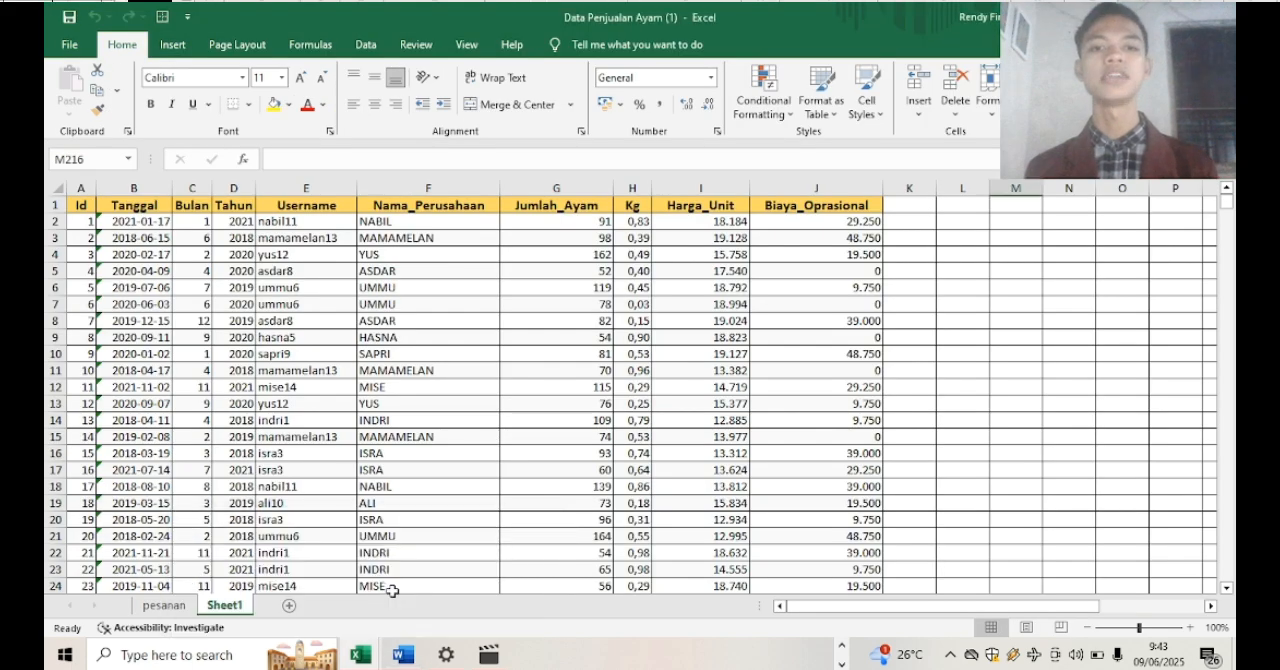
left_click(1021, 352)
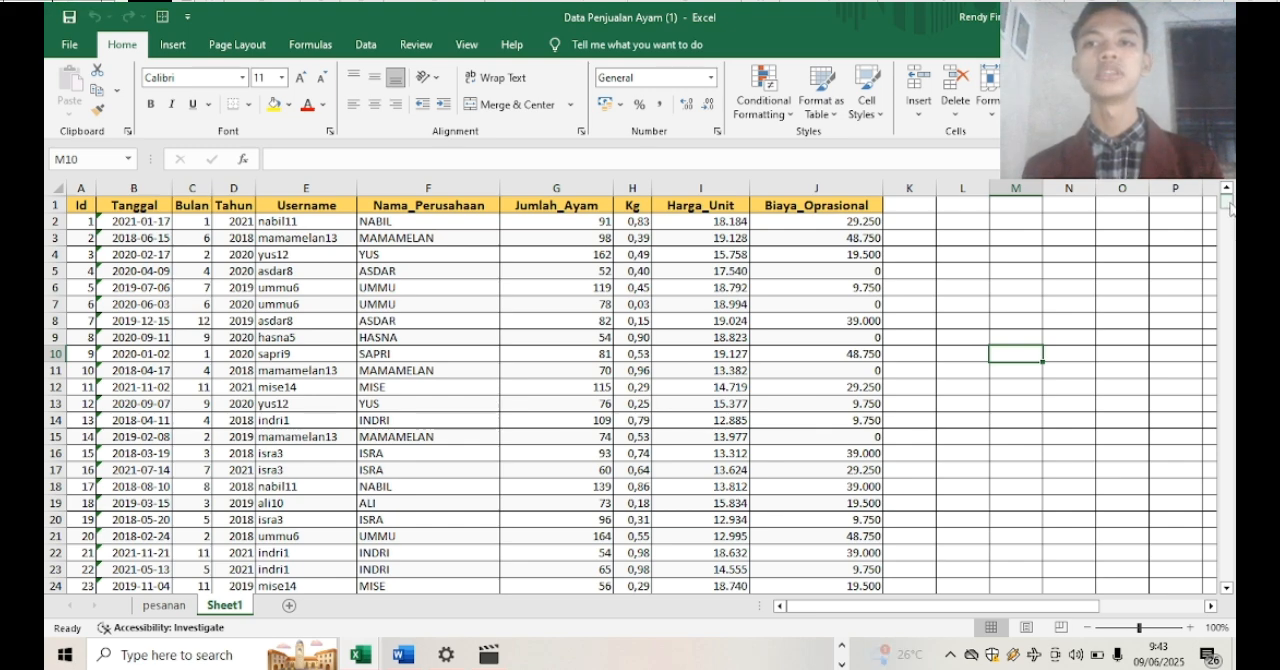
left_click_drag(1230, 207, 1230, 200)
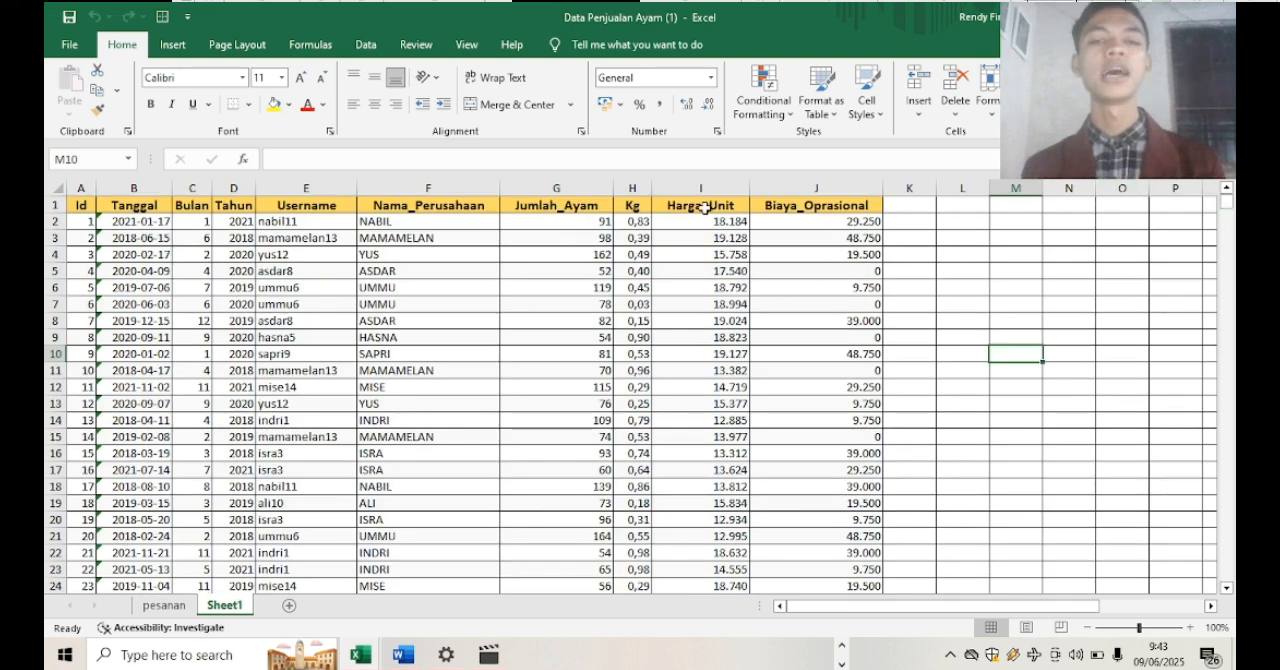
Freeze the top row with the table headers and check it by scrolling through the data
left_click(83, 208)
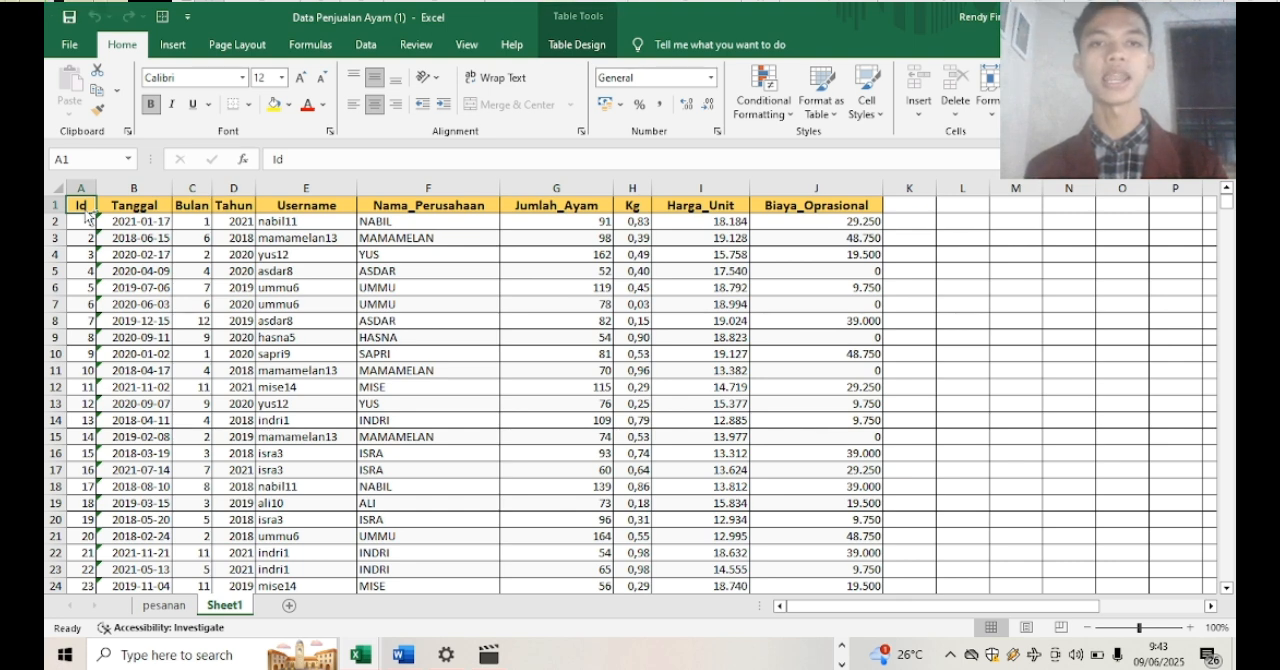
key("ctrl+shift+Right")
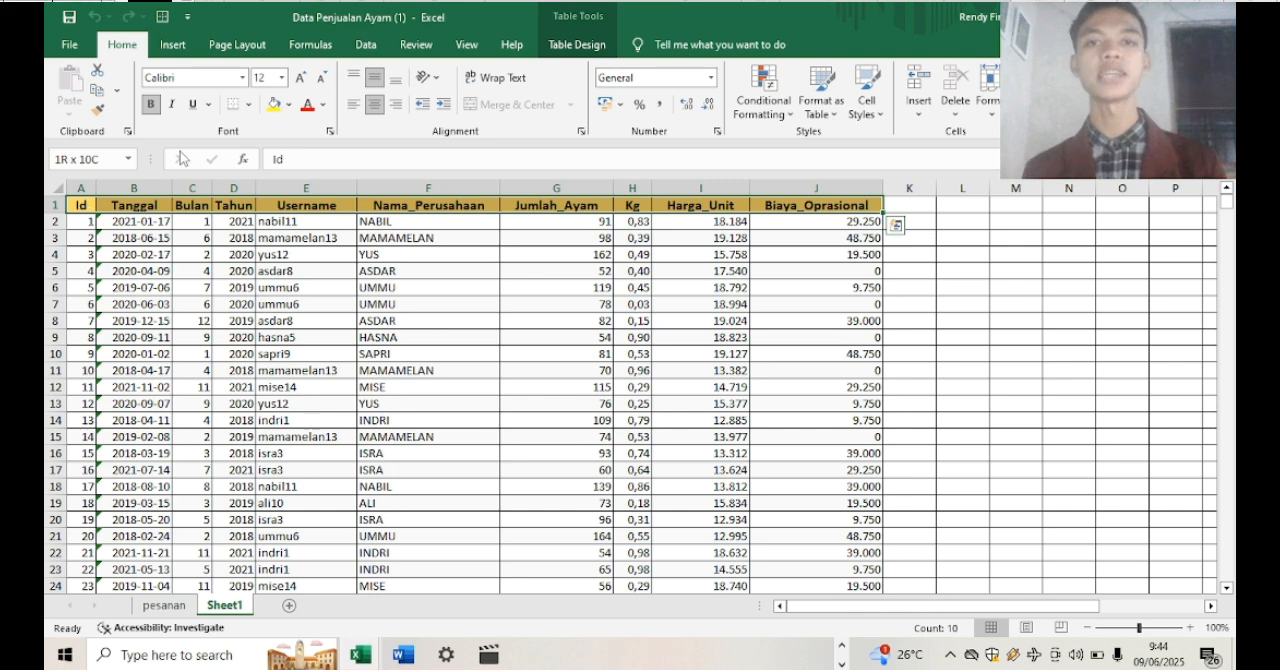
left_click(466, 45)
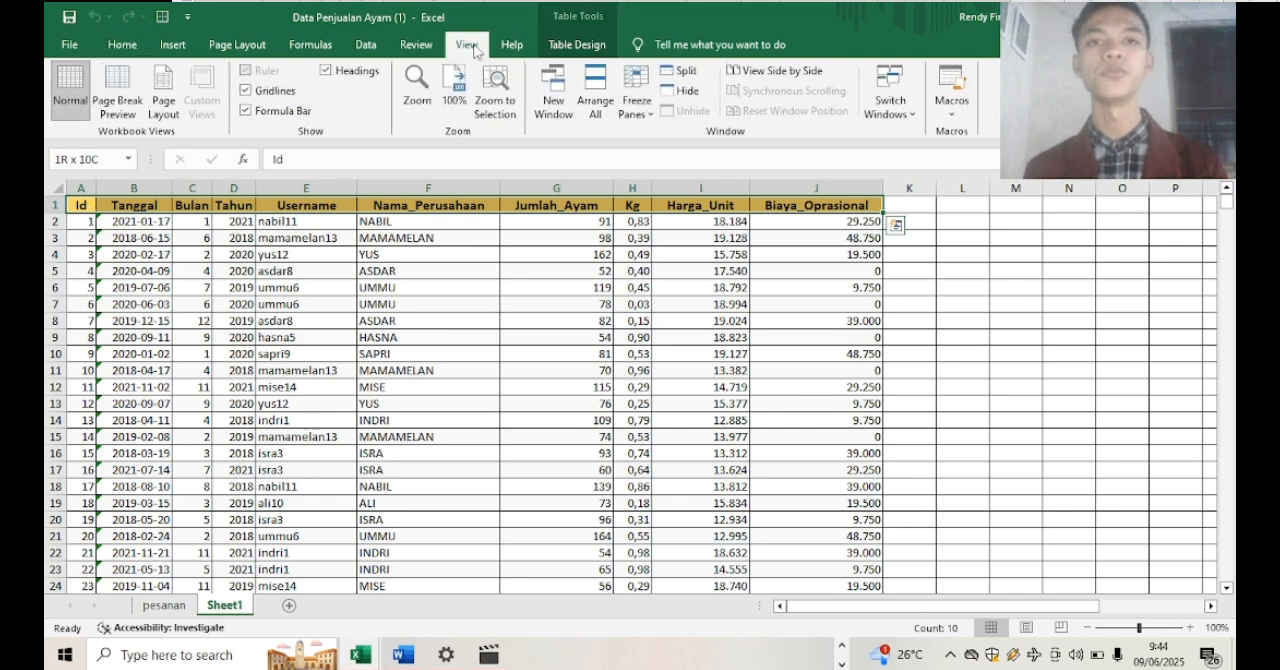
left_click(638, 112)
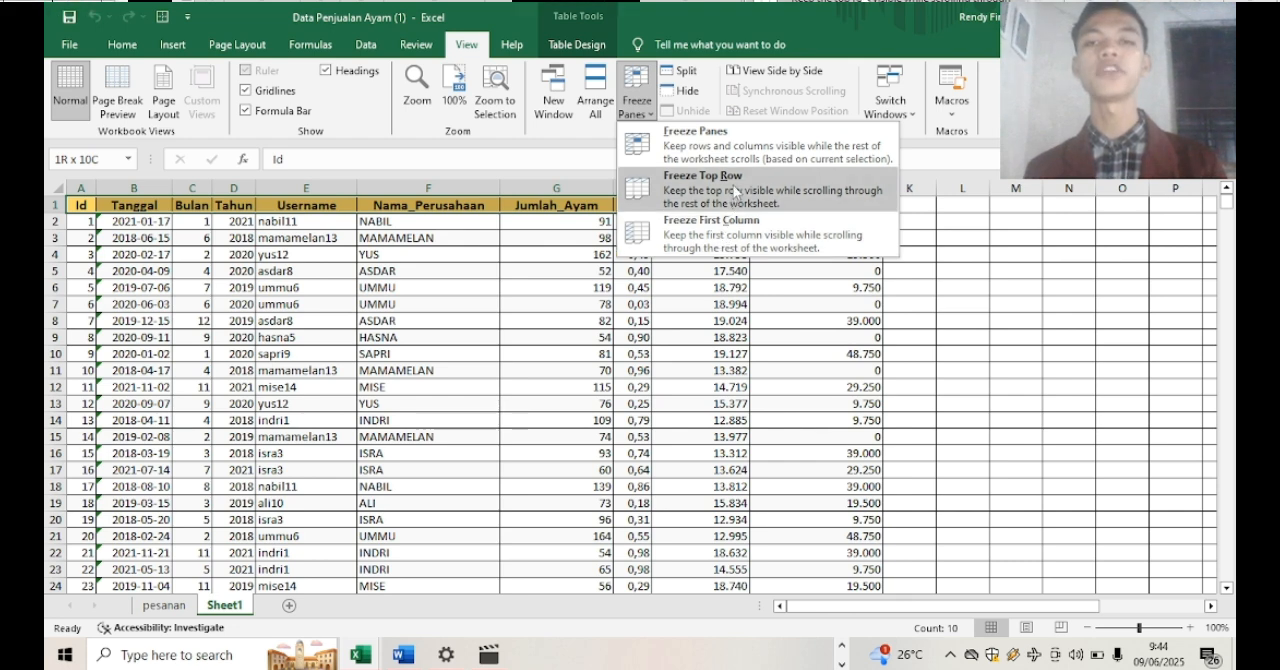
left_click(735, 191)
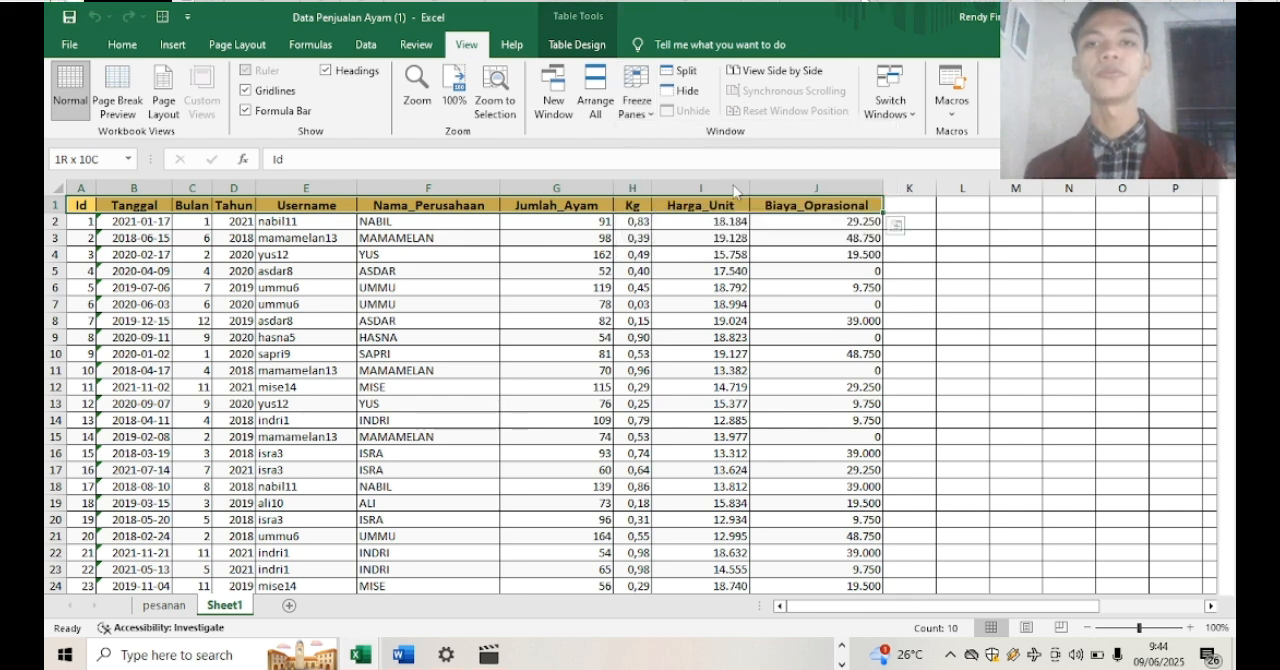
left_click(1088, 334)
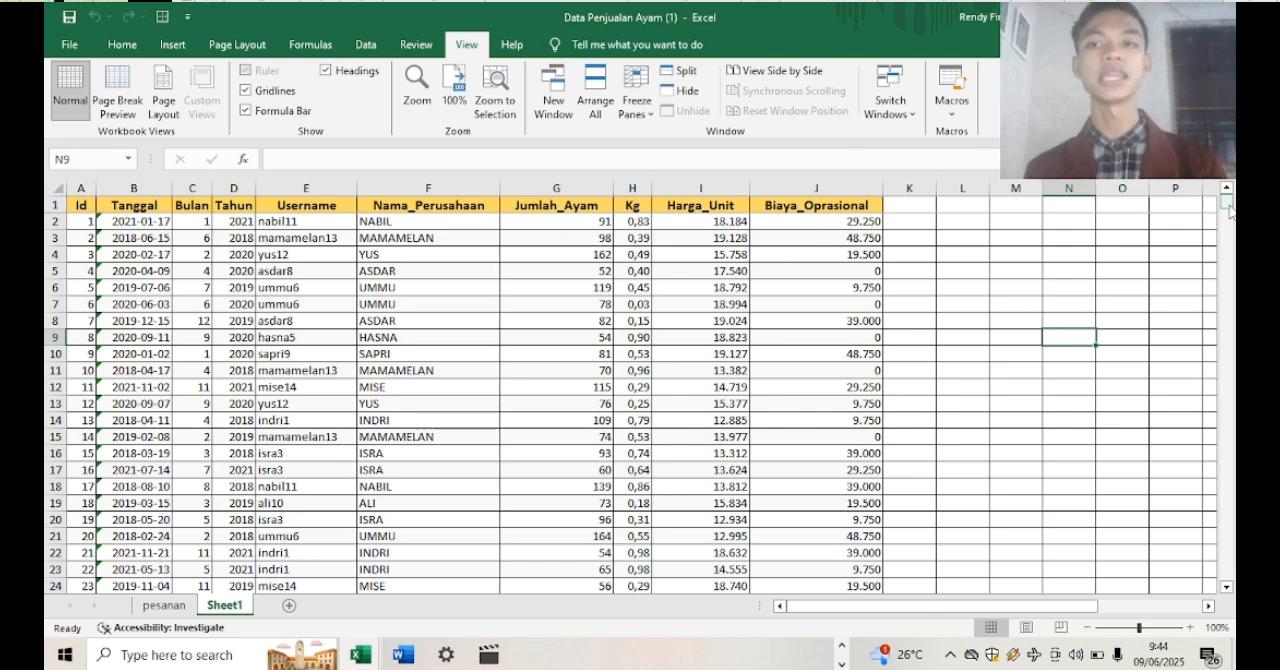
mouse_move(1229, 211)
left_mouse_down()
mouse_move(1229, 230)
mouse_move(1230, 197)
left_mouse_up()
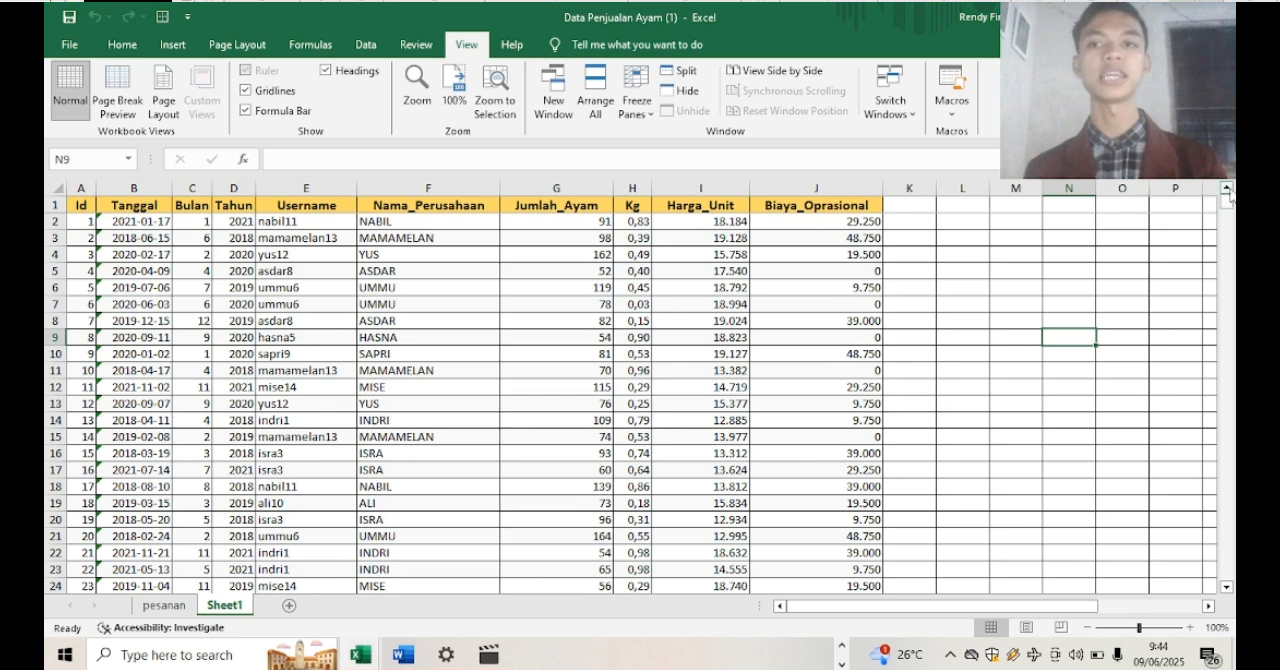
left_click(1054, 287)
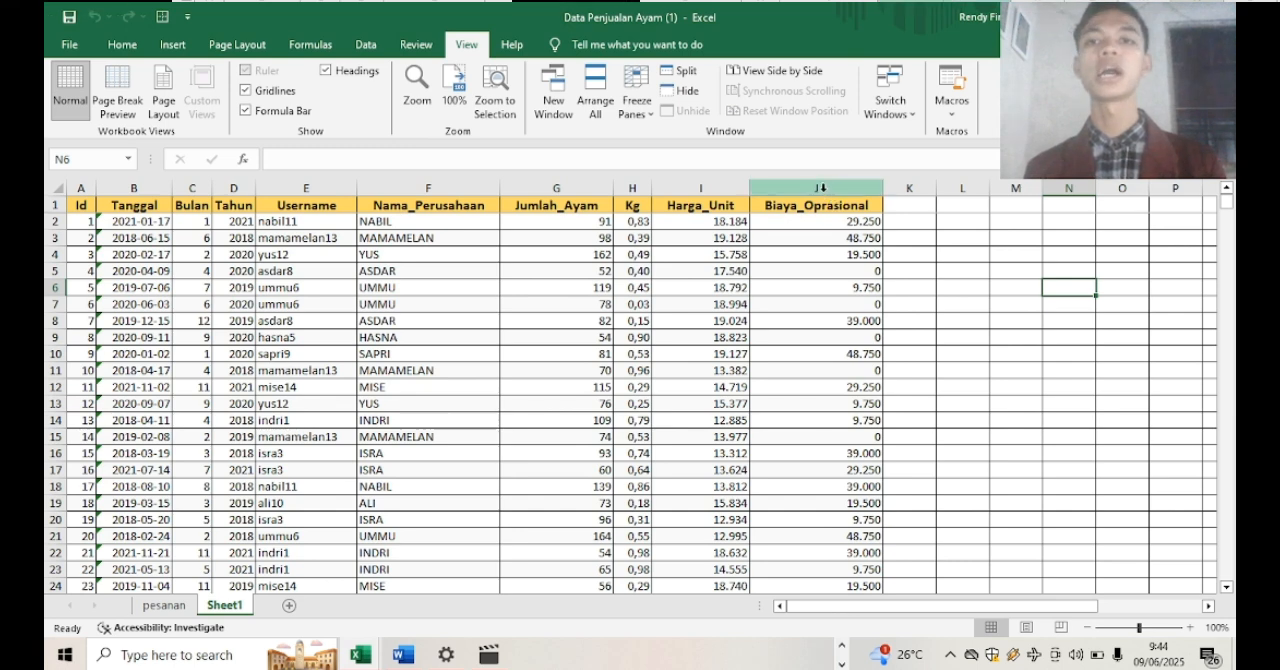
Insert a new column before Biaya_Oprasional and name its header Total Penjualan
left_click(820, 188)
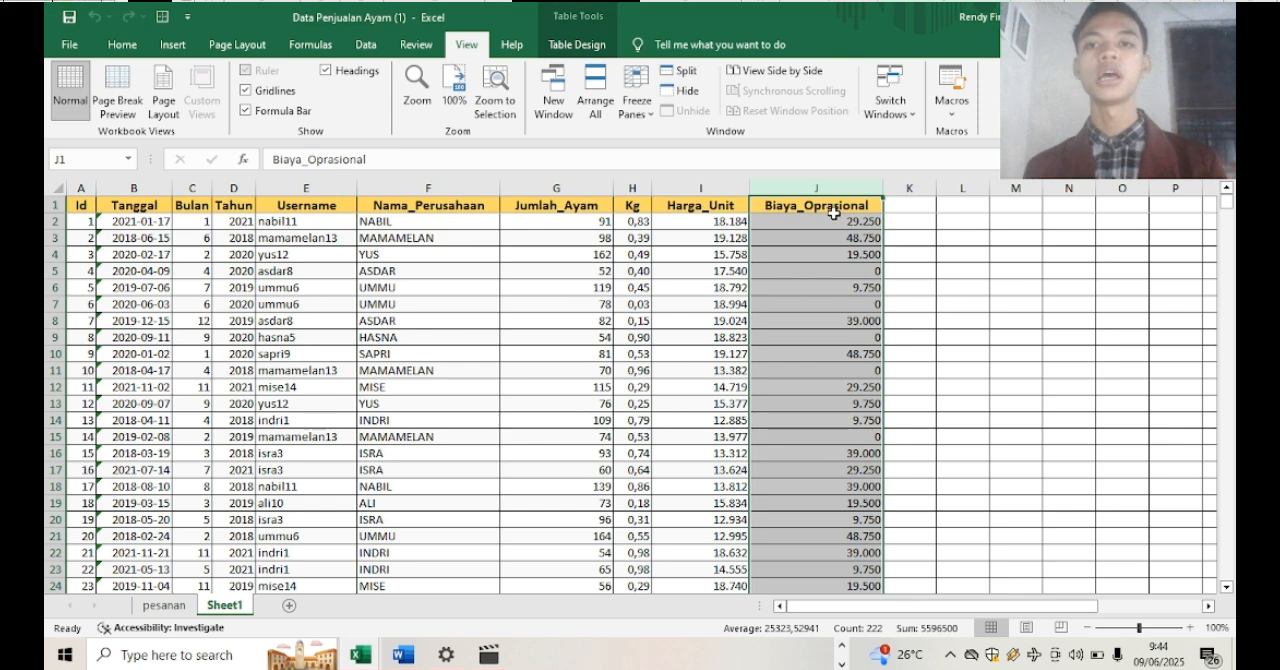
right_click(834, 210)
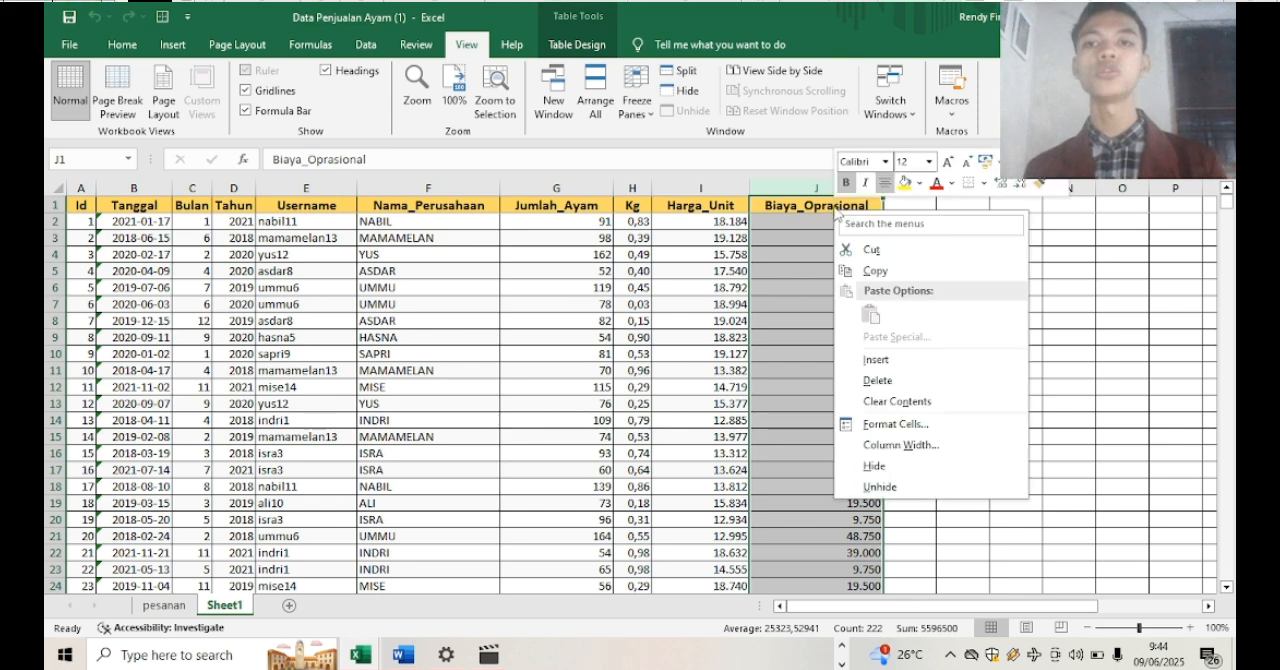
left_click(874, 360)
double_click(820, 205)
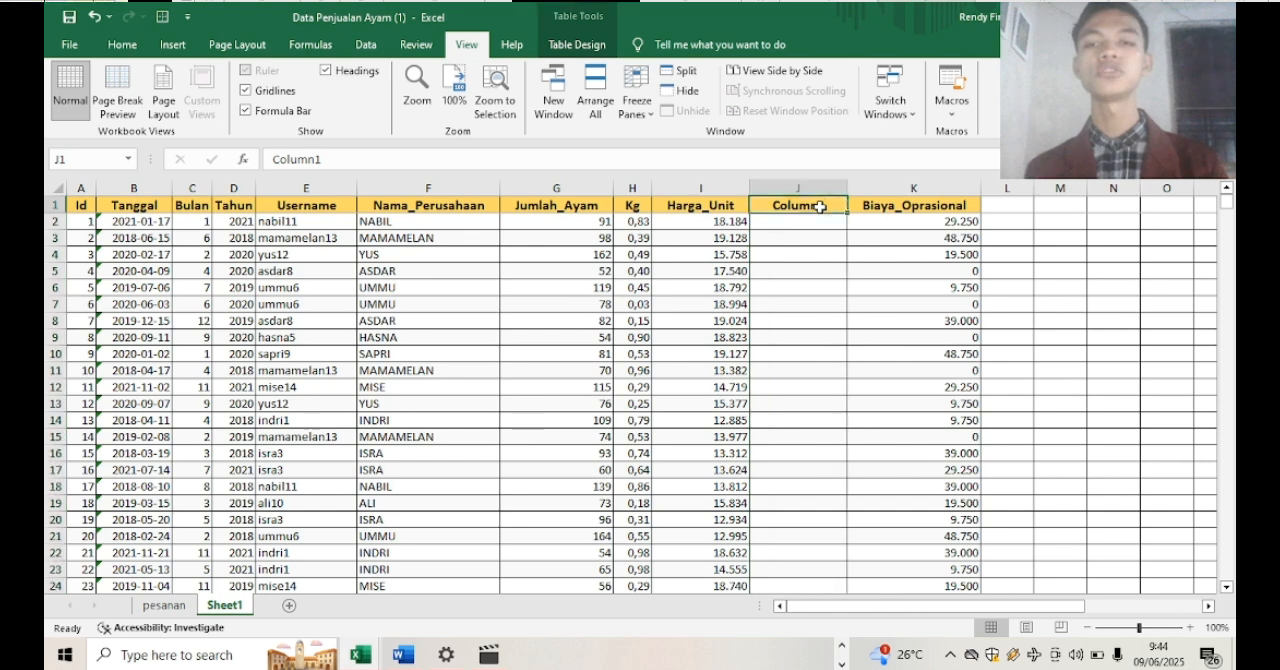
left_click_drag(820, 205, 760, 211)
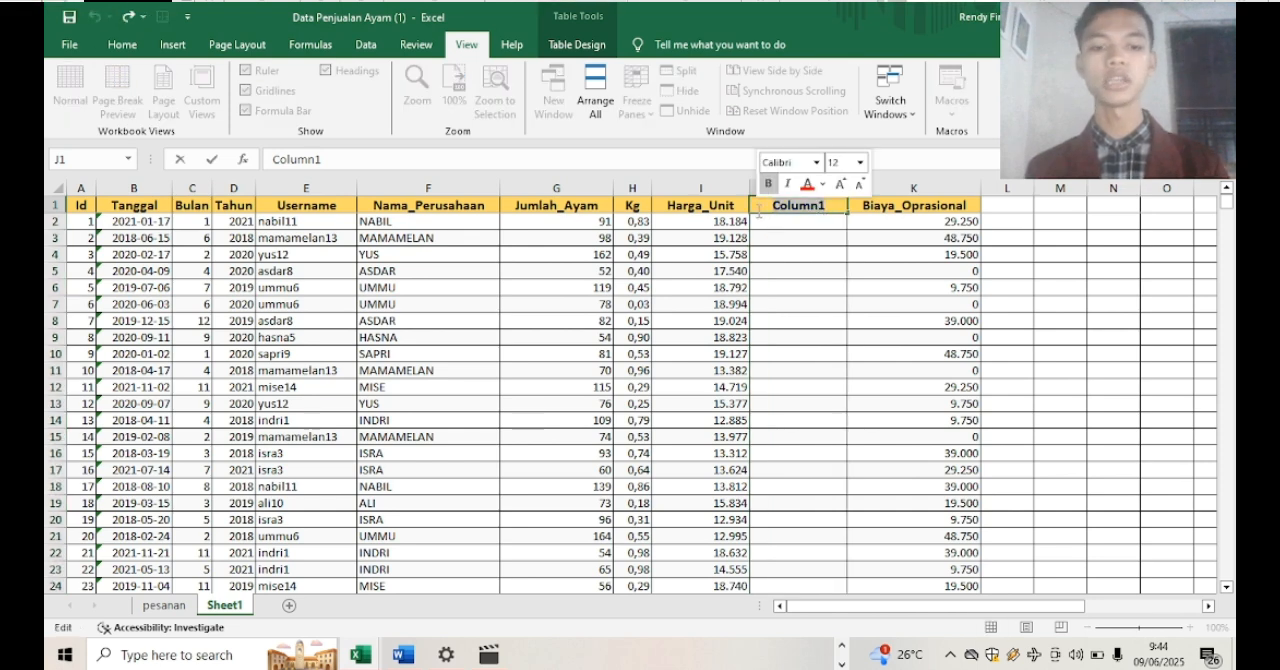
type("t")
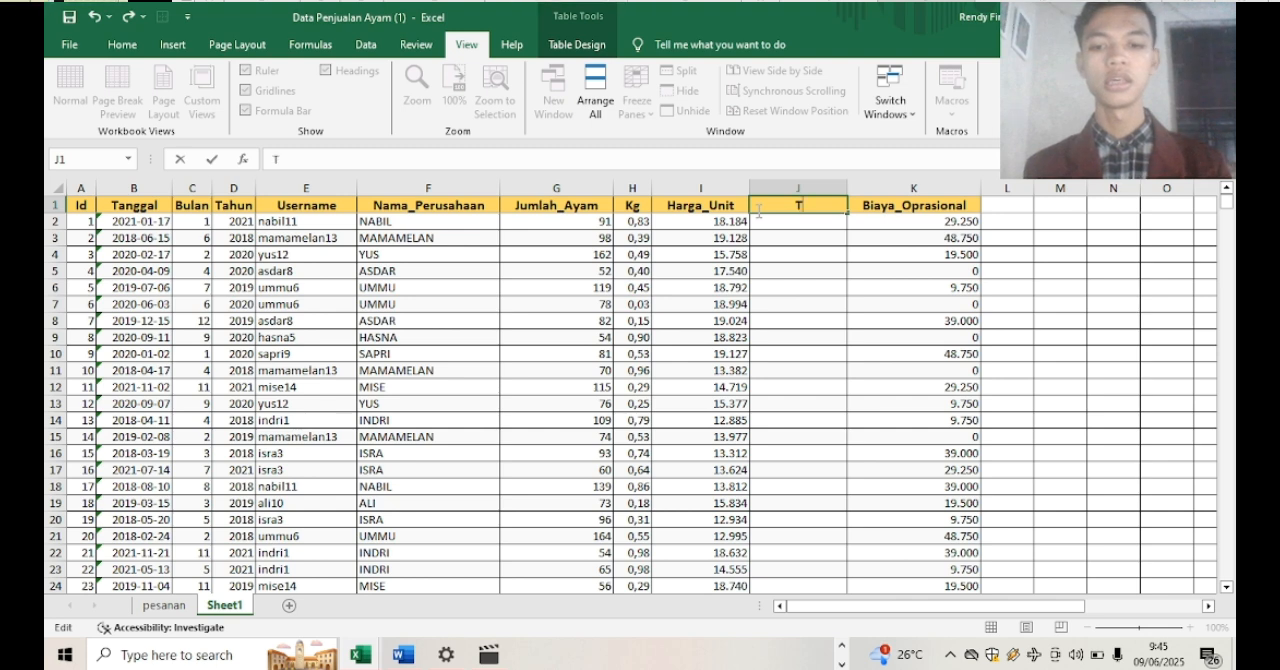
type("ot")
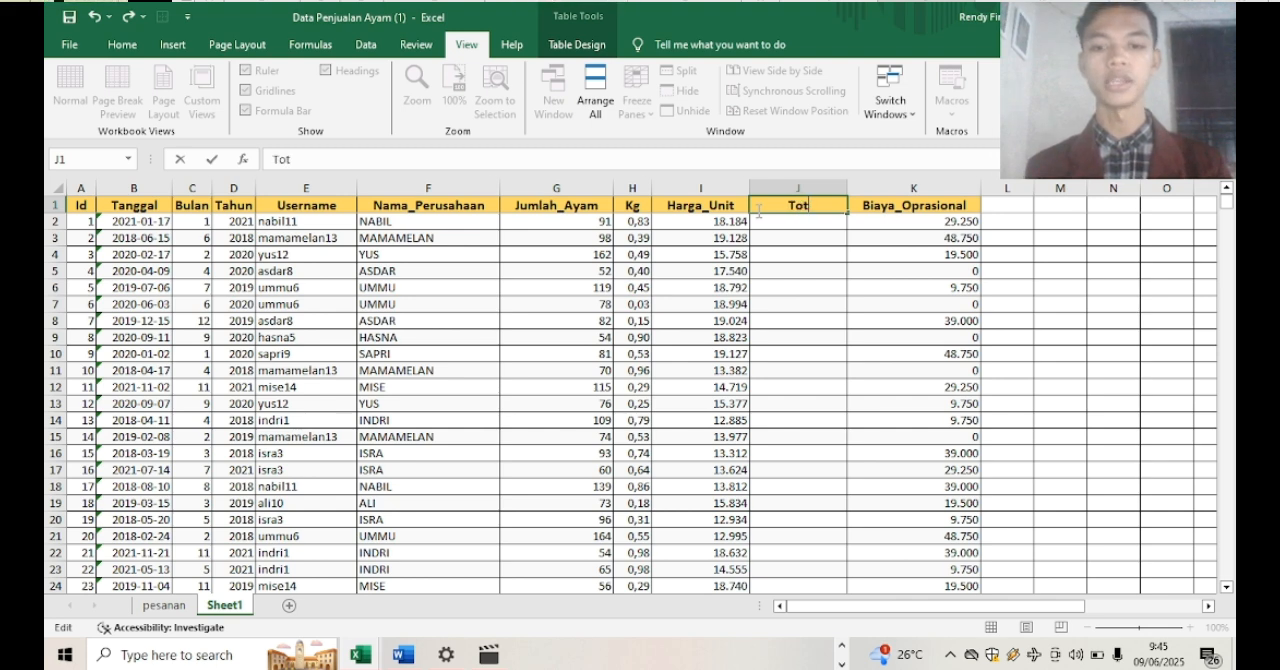
type("al Penjualan")
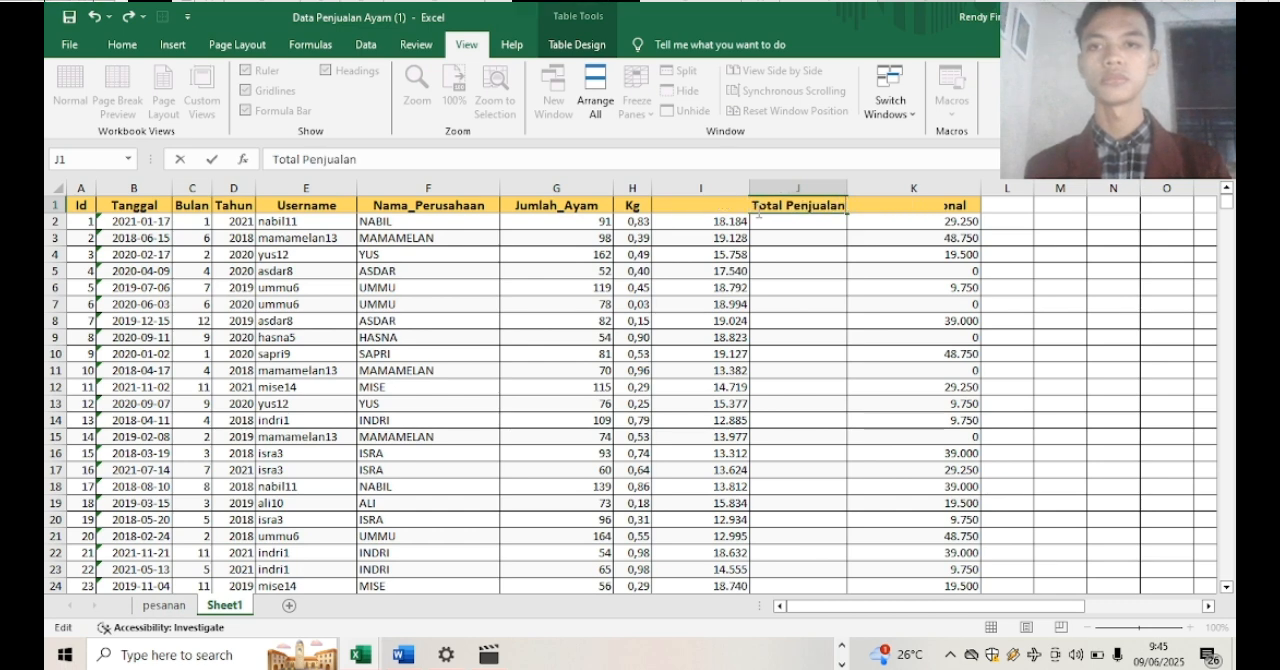
left_click(1048, 256)
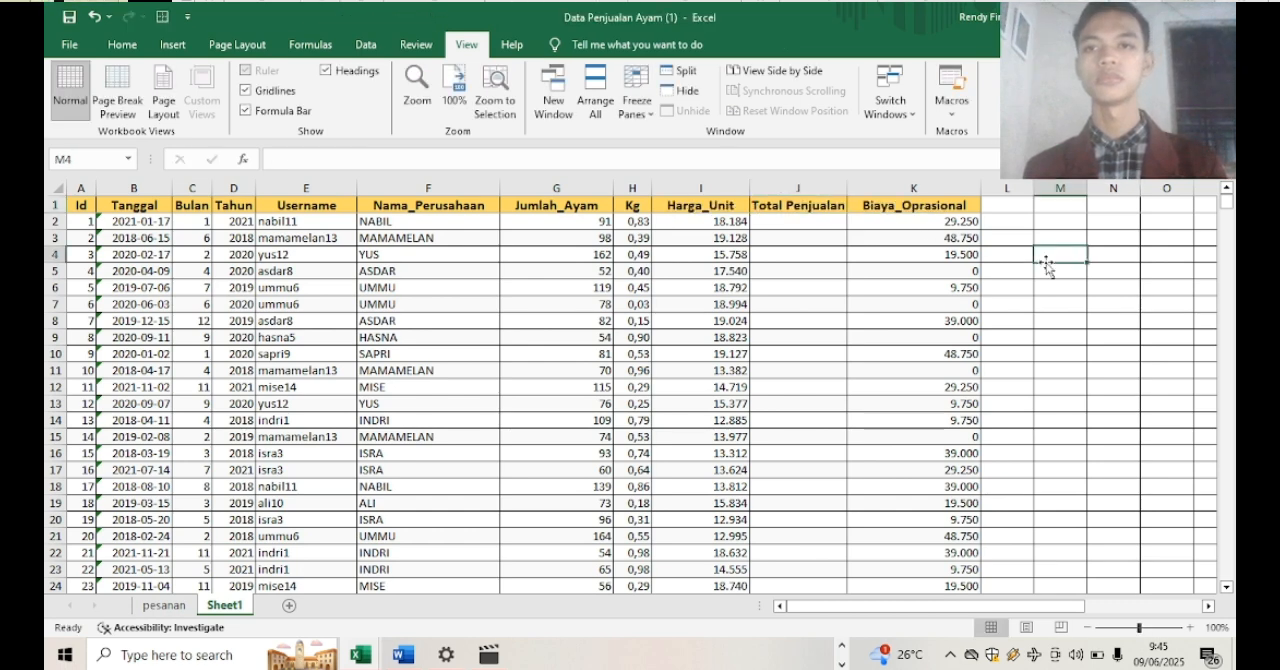
Add a Penjualan Bersih header in L1 after Biaya_Oprasional and auto-fit the width of column L
left_click(1007, 206)
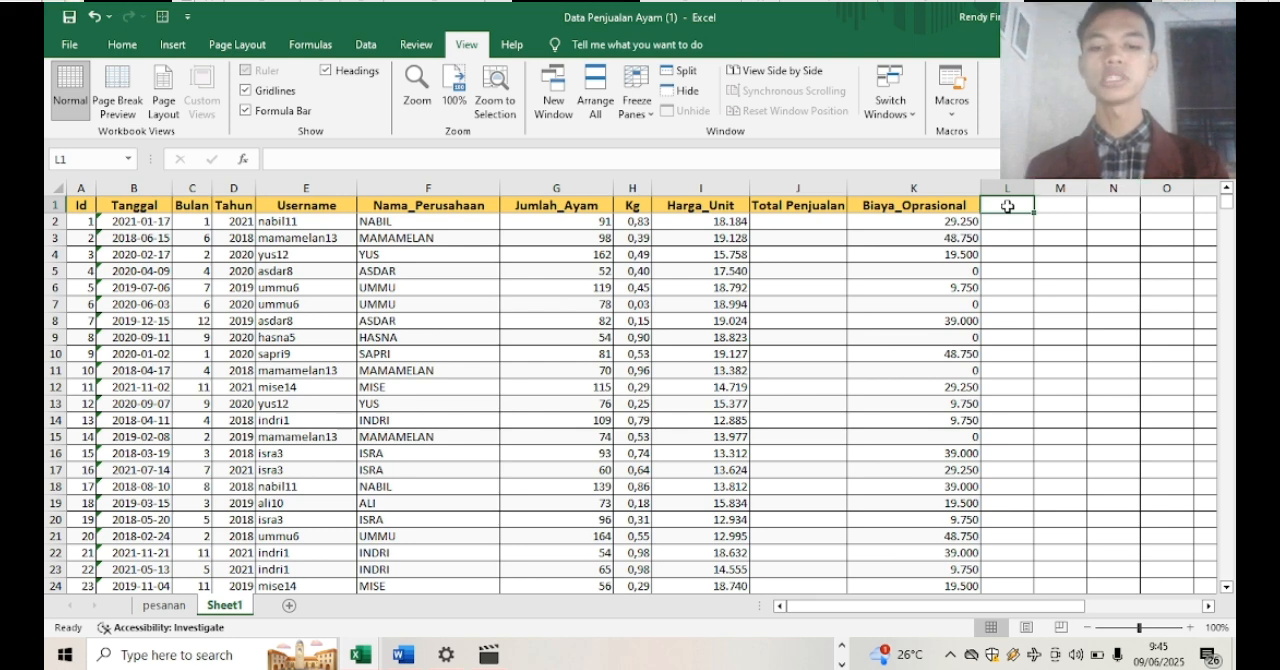
type("Penju")
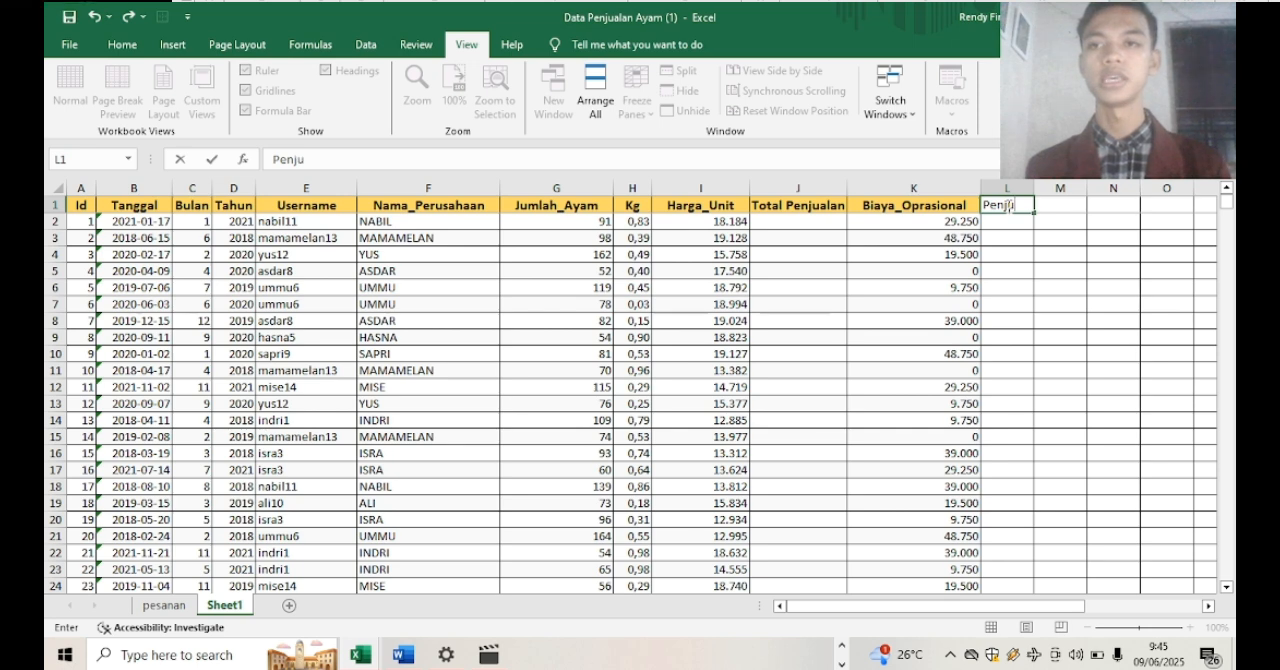
type("alan N")
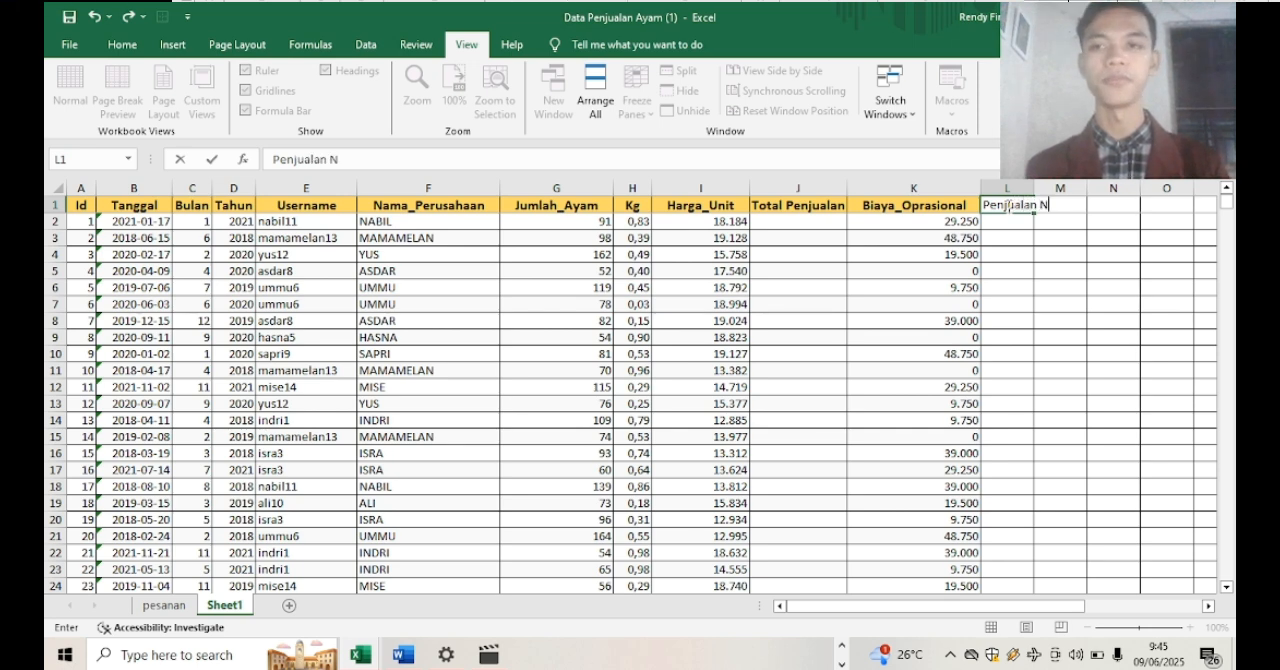
key("BackSpace")
type("Be")
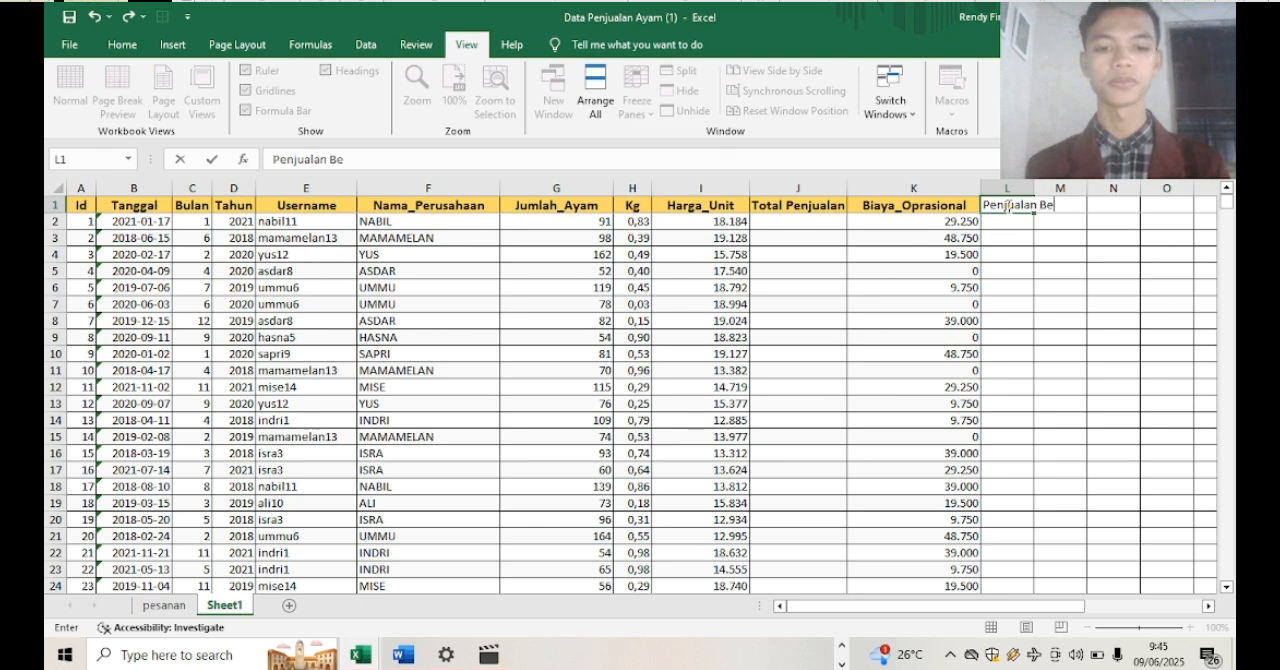
type("rsih")
left_click(1072, 237)
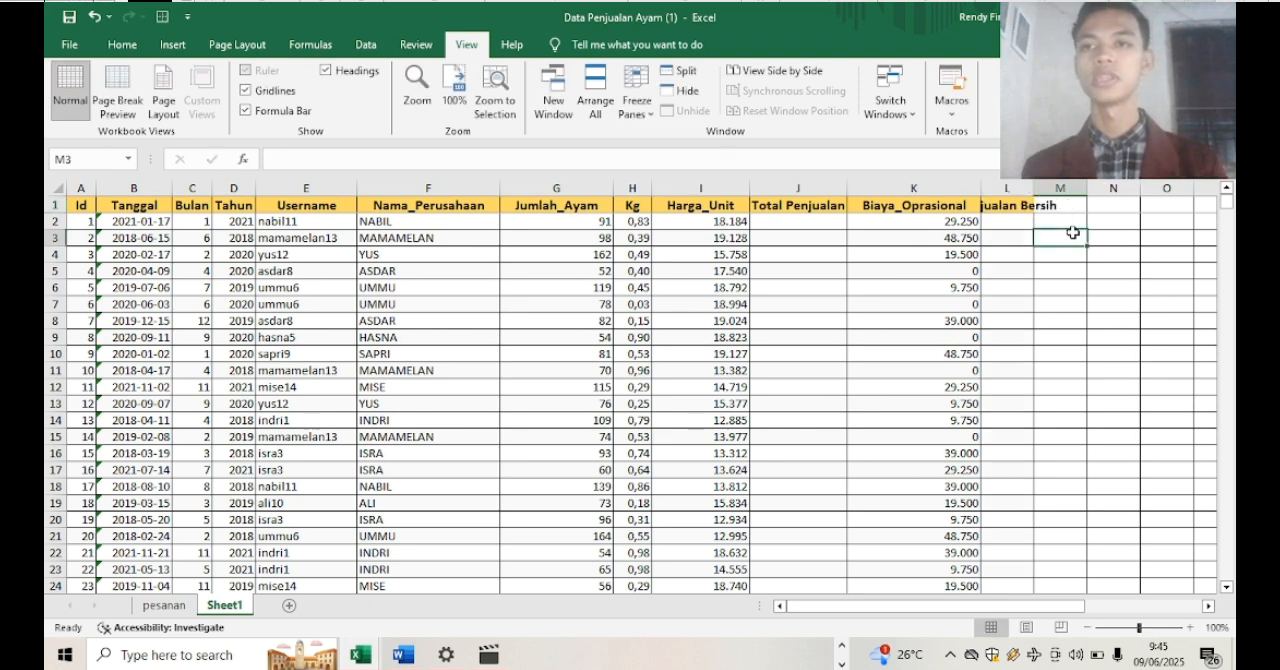
left_click(1024, 187)
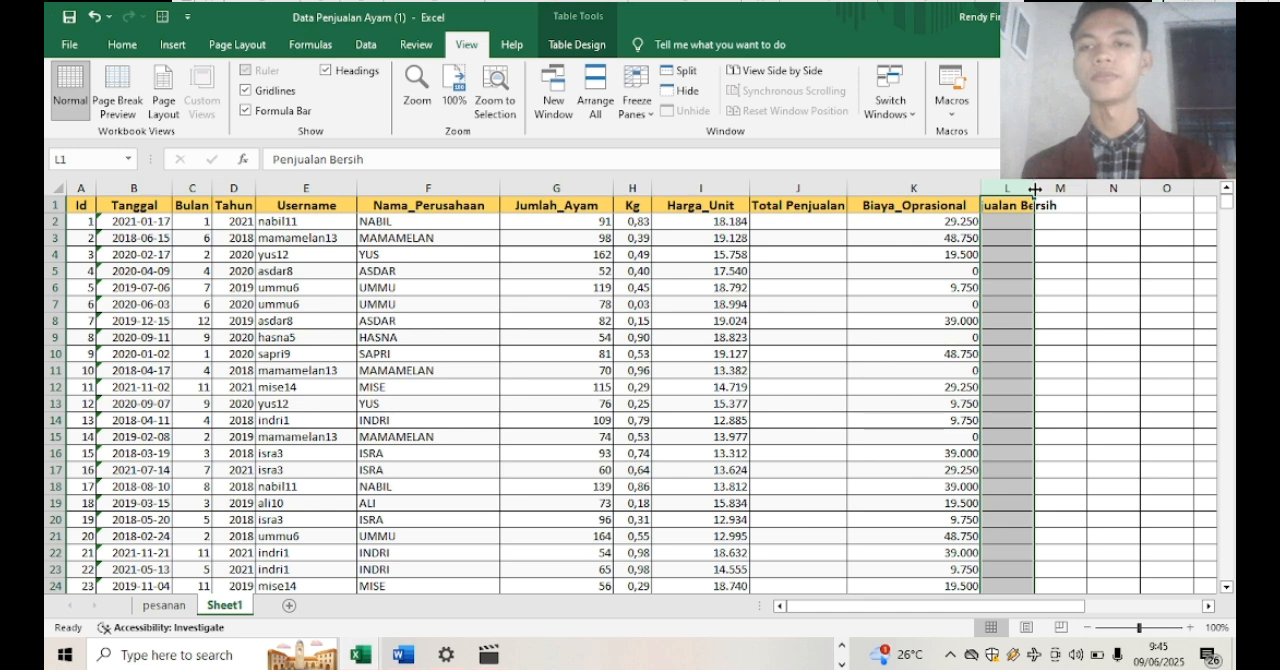
double_click(1033, 187)
left_click(1143, 287)
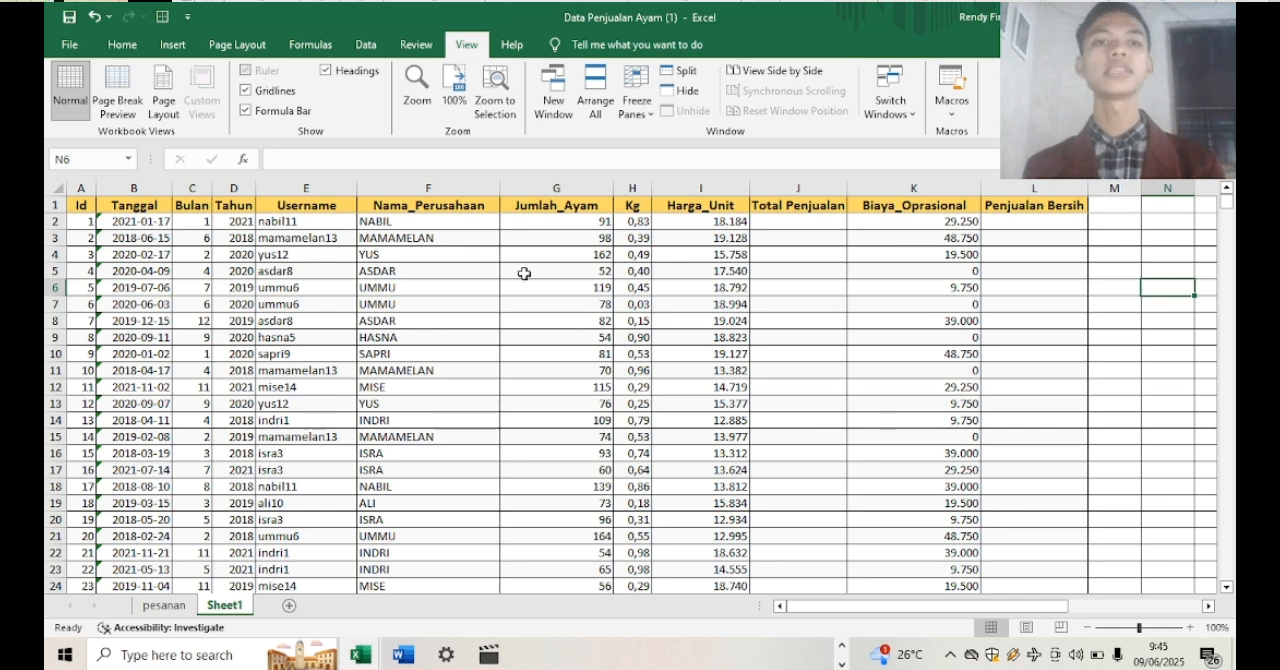
Sort the table rows by Nama_Perusahaan on cell values from A to Z
left_click(408, 224)
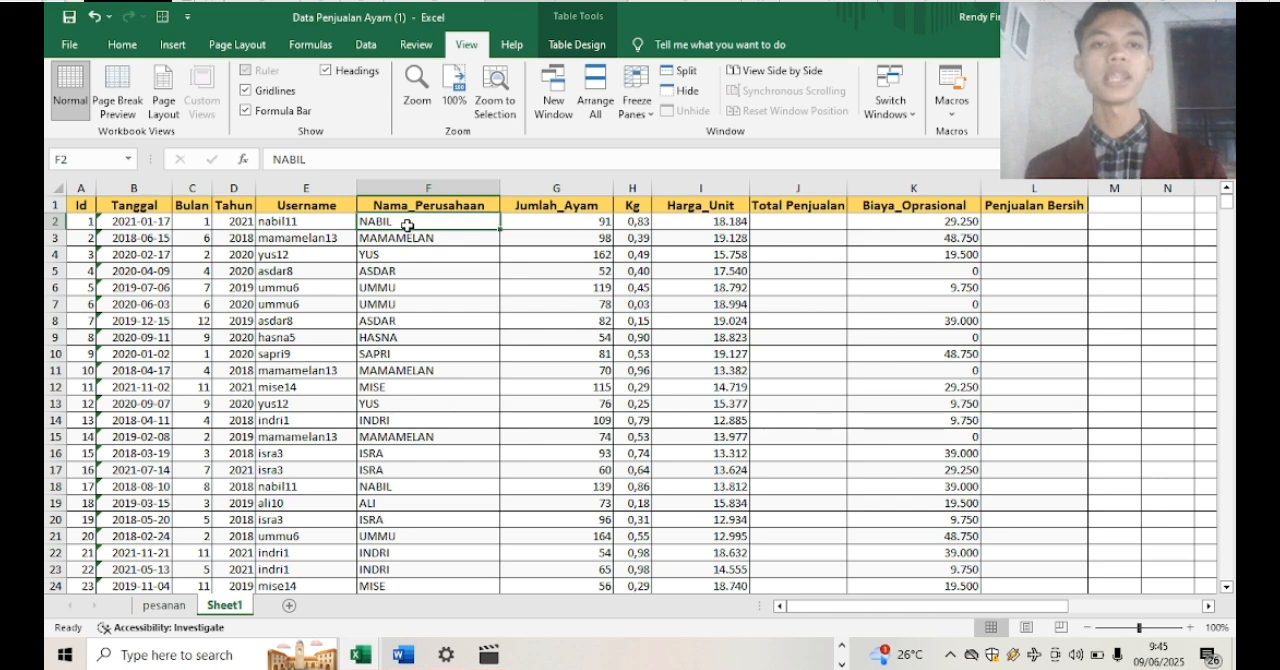
key("ctrl+shift+Down")
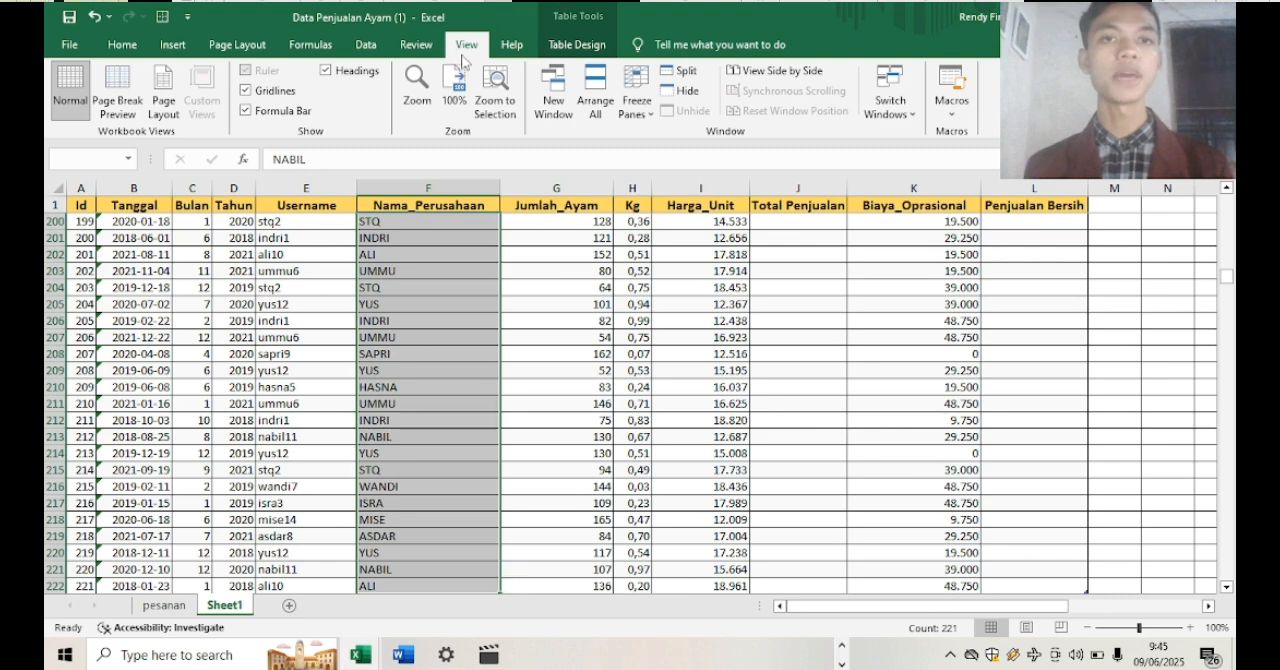
left_click(365, 47)
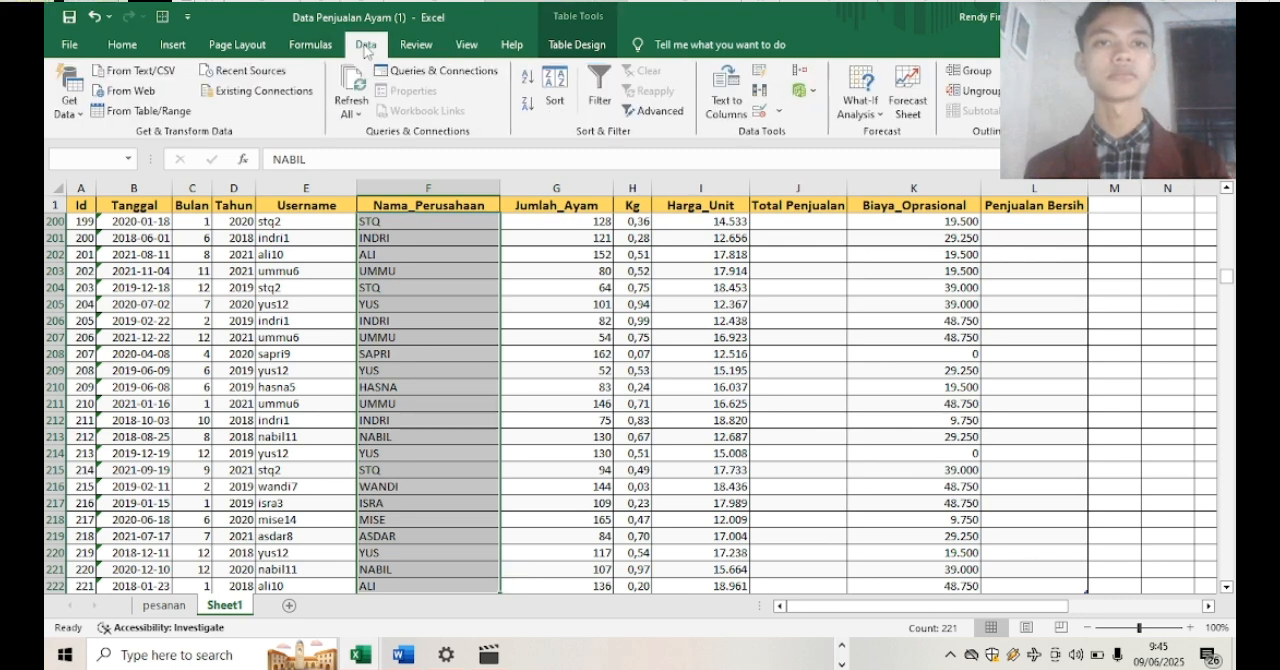
left_click(551, 88)
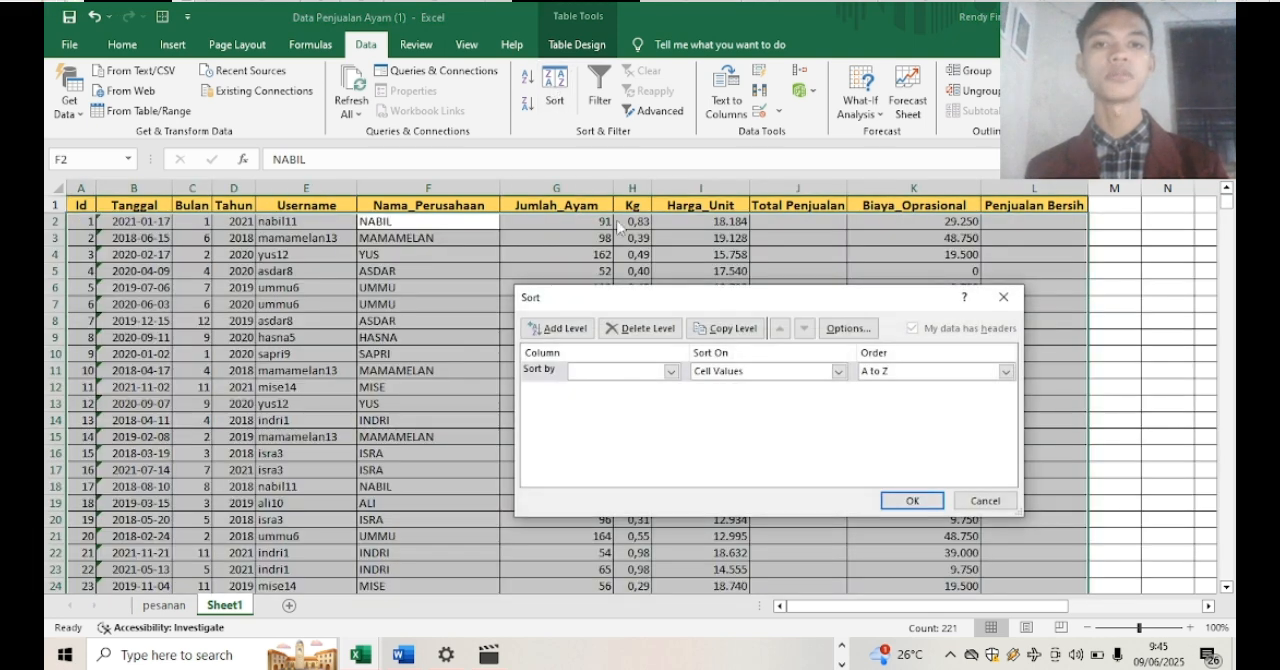
left_click(671, 372)
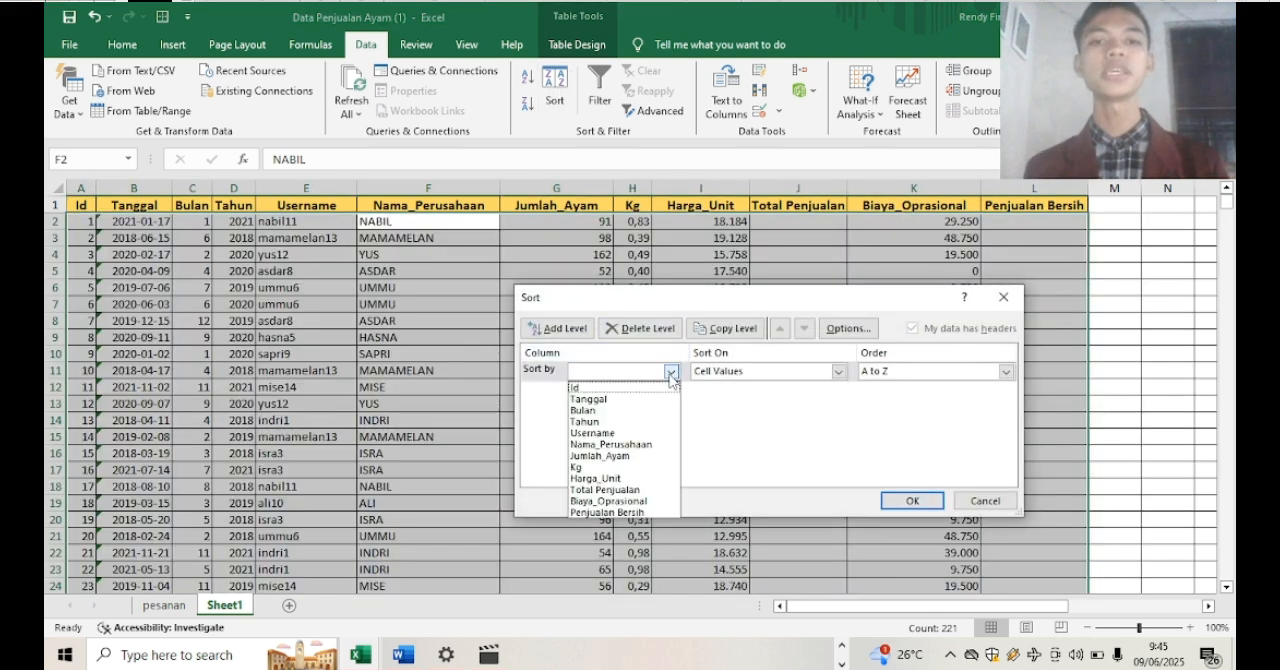
left_click(646, 444)
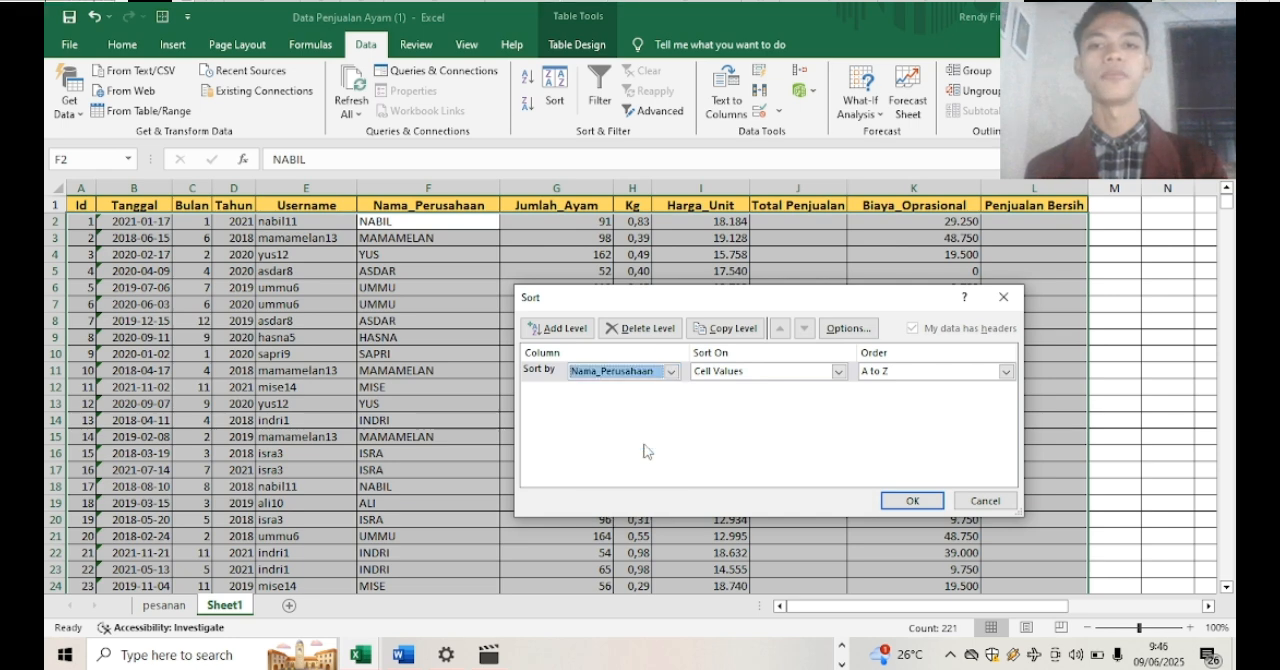
left_click(1006, 372)
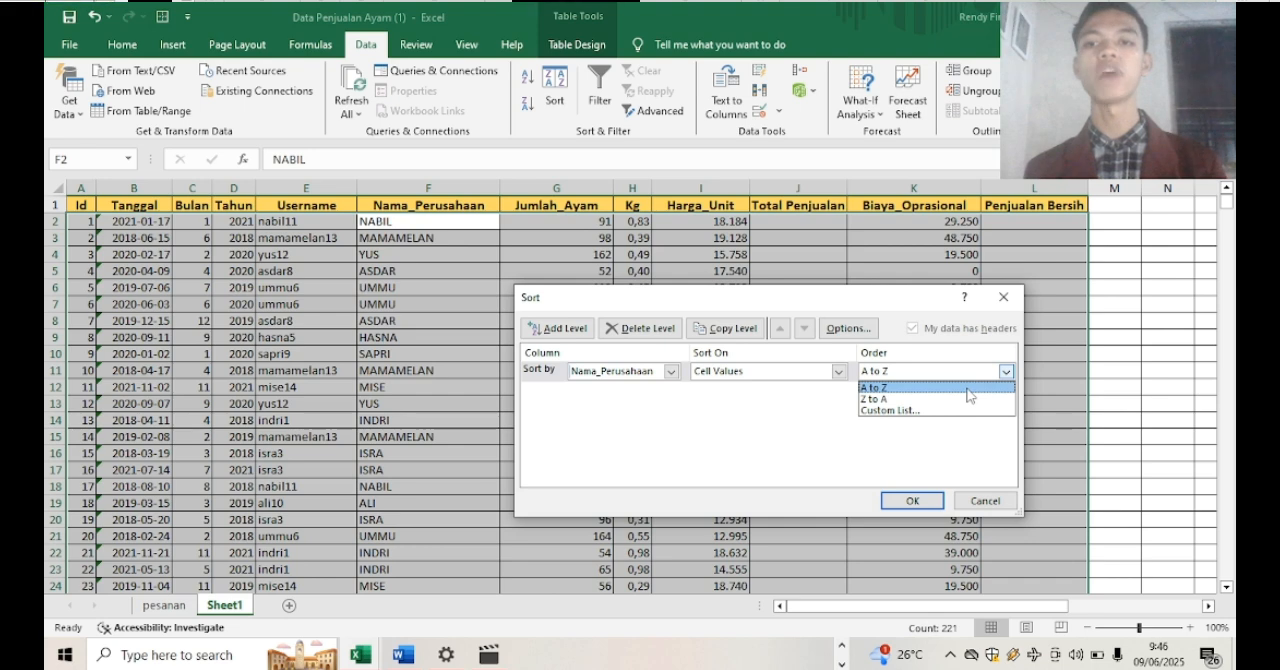
left_click(967, 389)
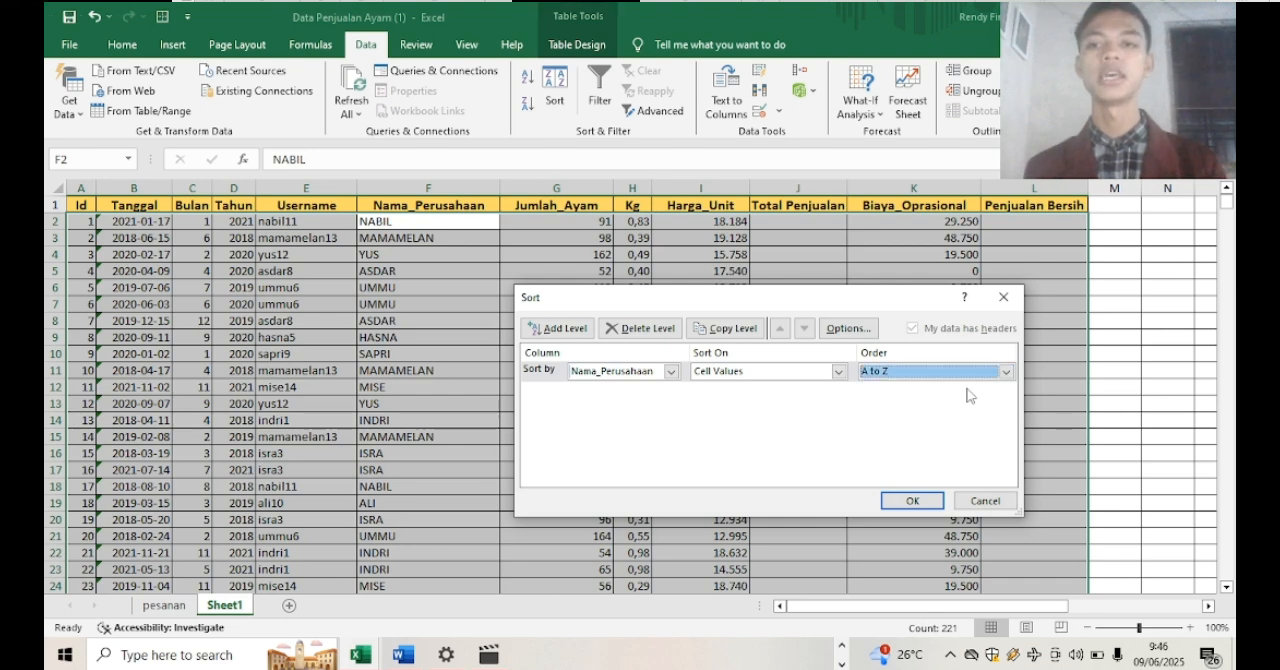
left_click(912, 501)
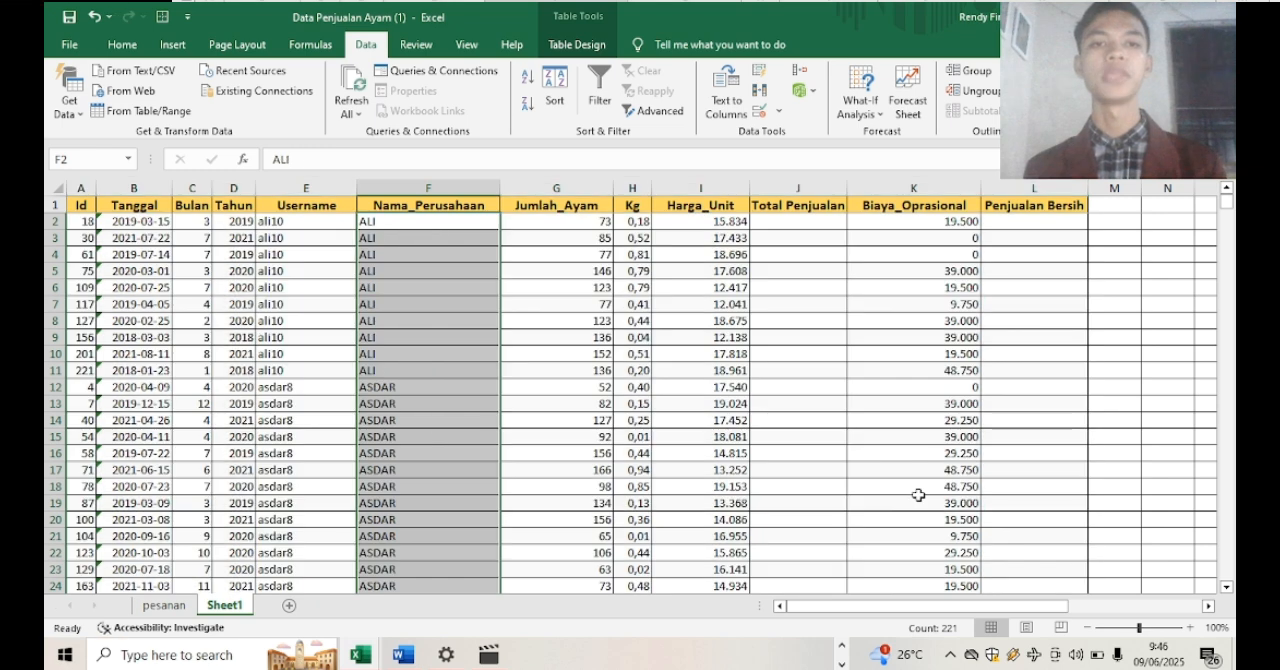
left_click(475, 259)
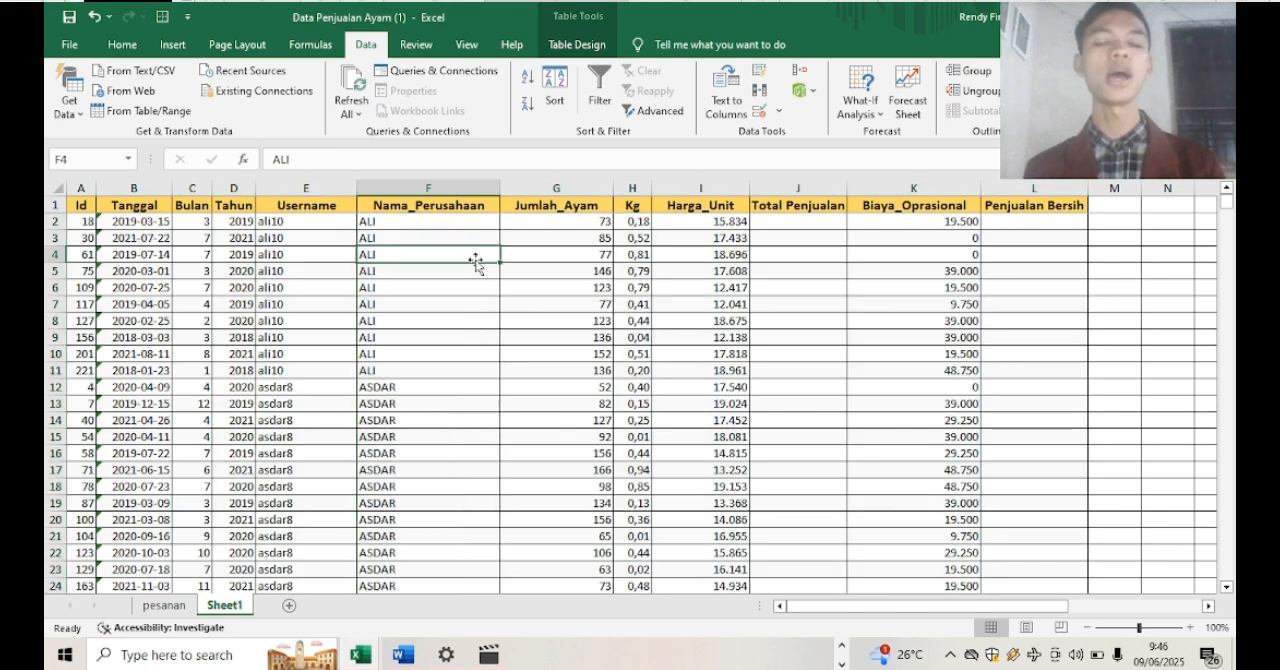
left_click(432, 224)
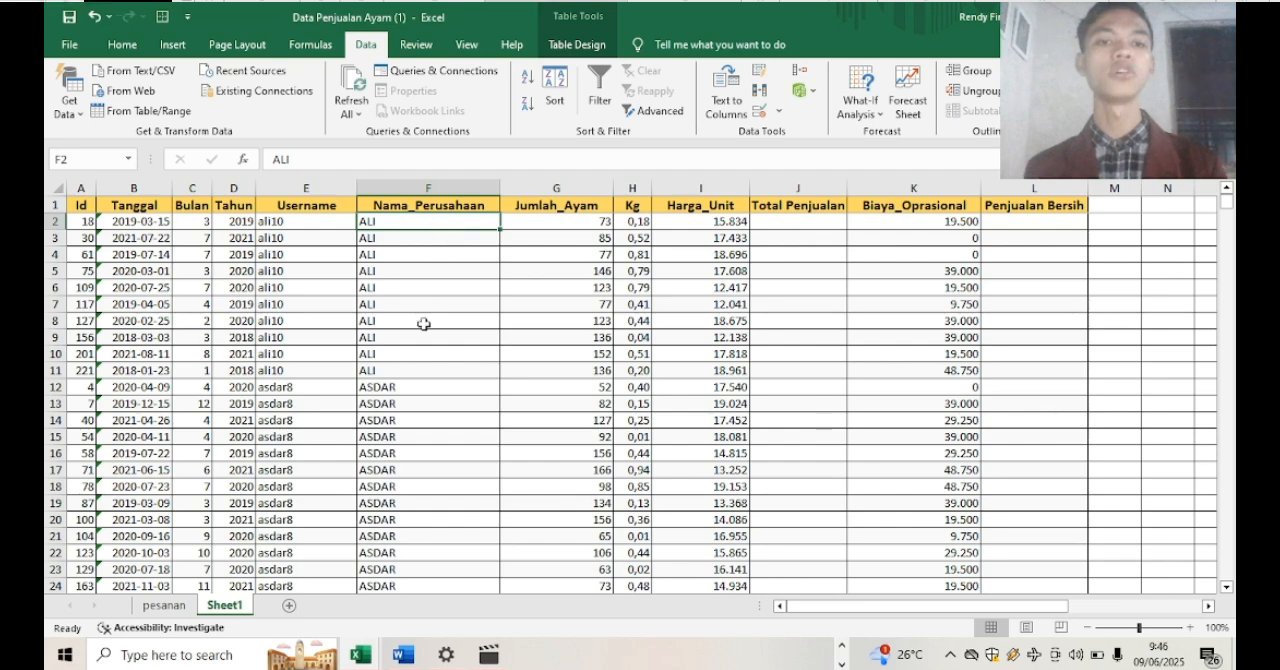
mouse_move(1226, 200)
left_mouse_down()
mouse_move(1230, 233)
mouse_move(1228, 205)
left_mouse_up()
Calculate the Total Penjualan column by multiplying Jumlah_Ayam by Harga_Unit in each table row
left_click(809, 220)
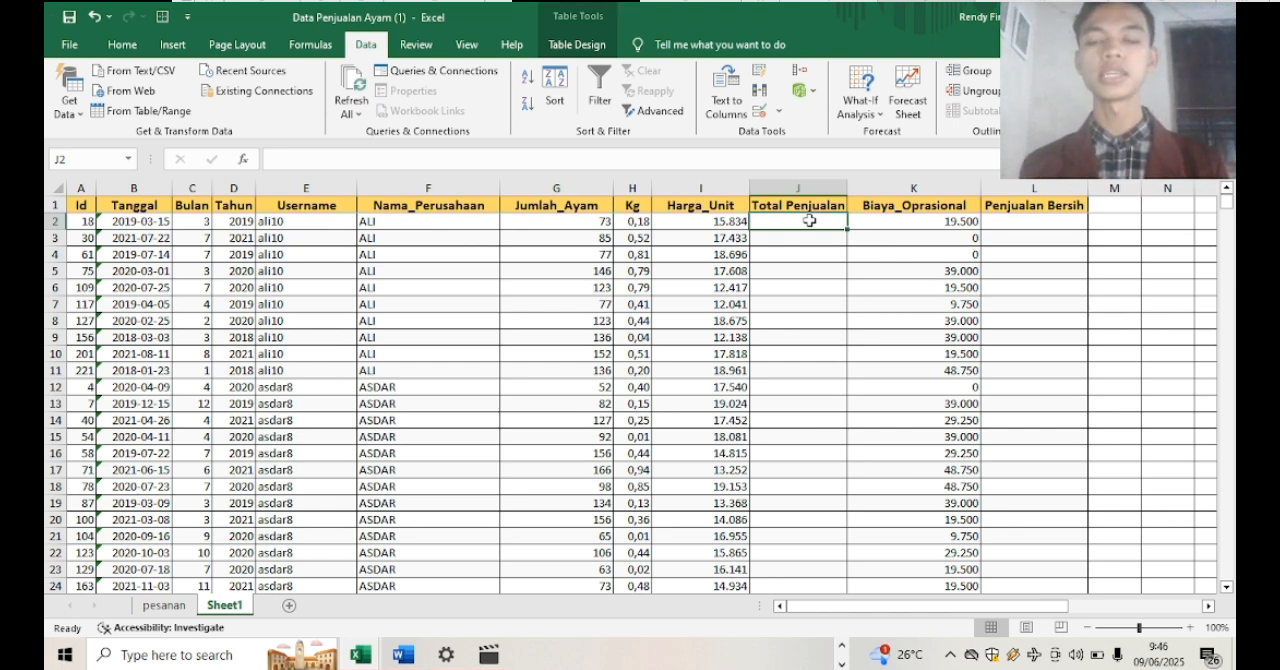
type("=")
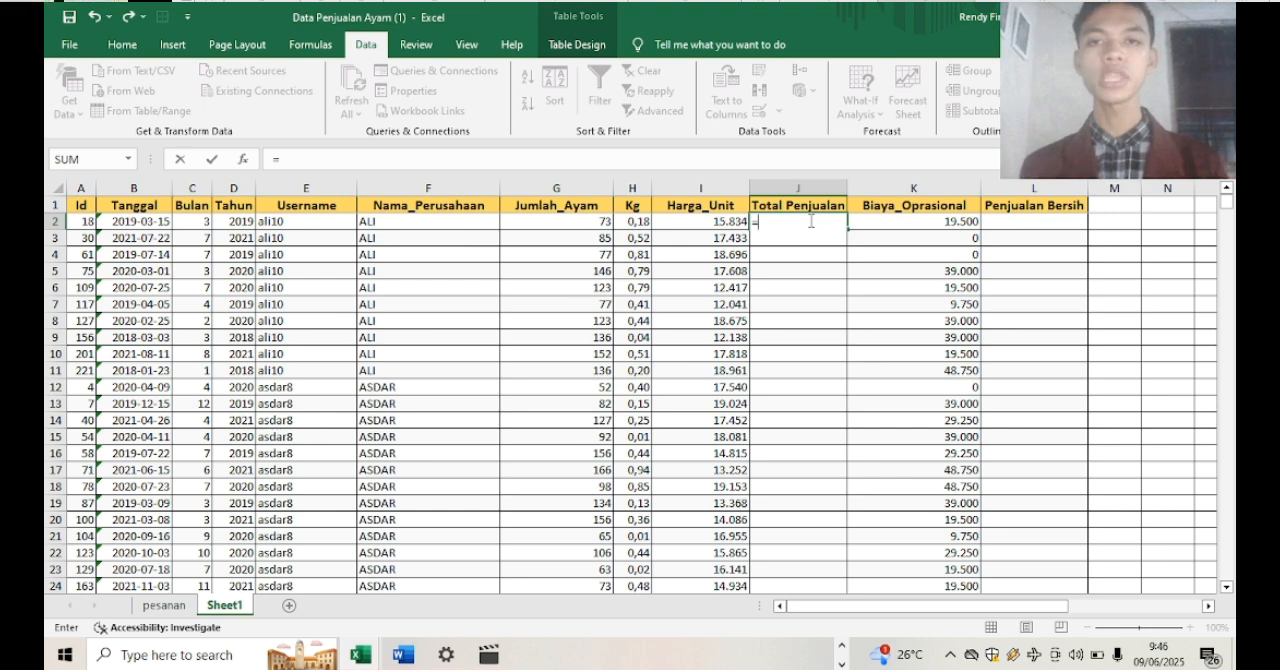
left_click(589, 222)
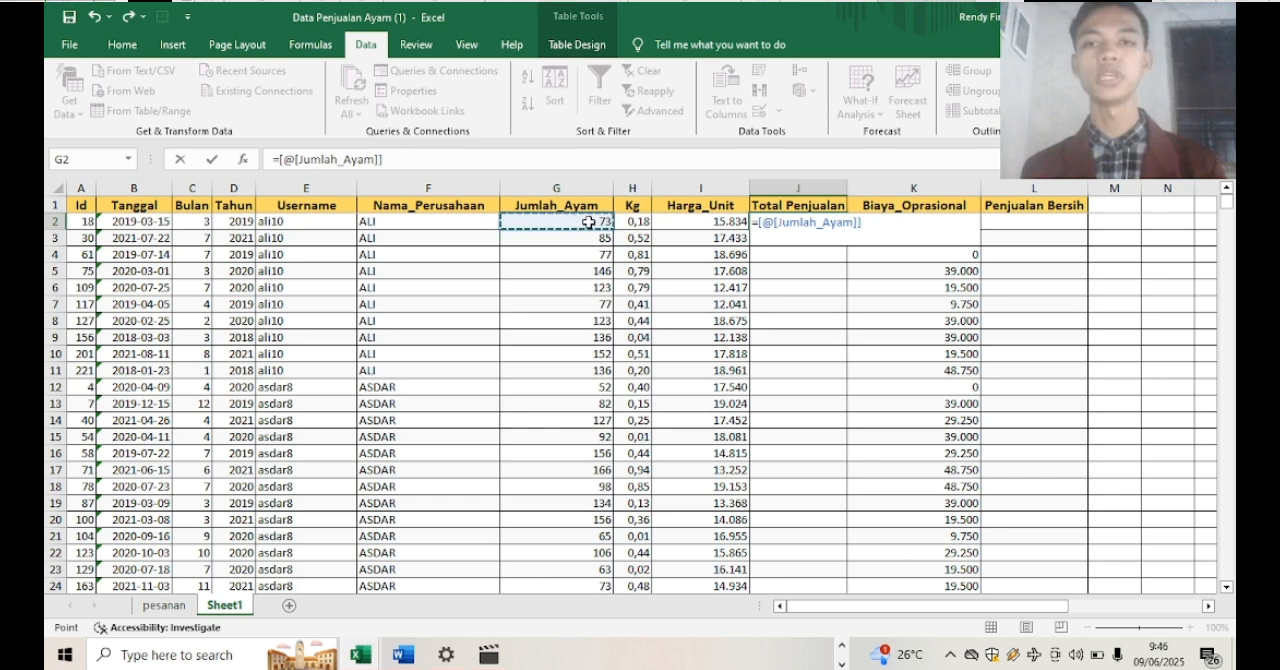
type("*")
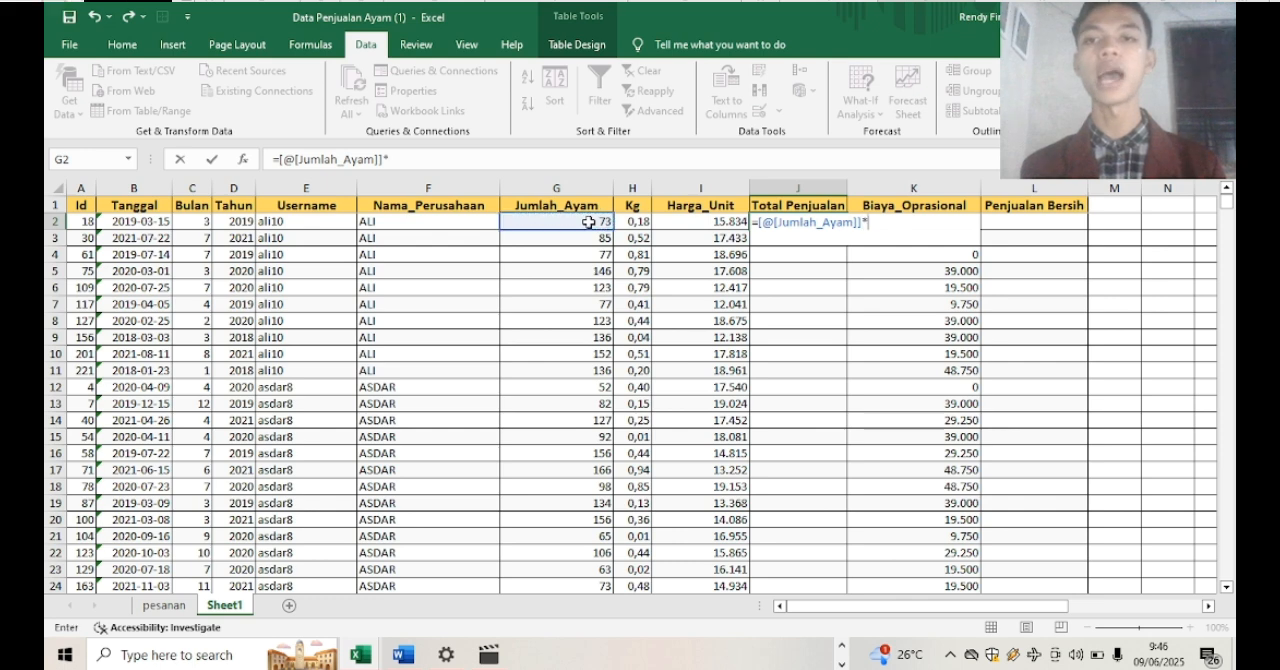
left_click(700, 222)
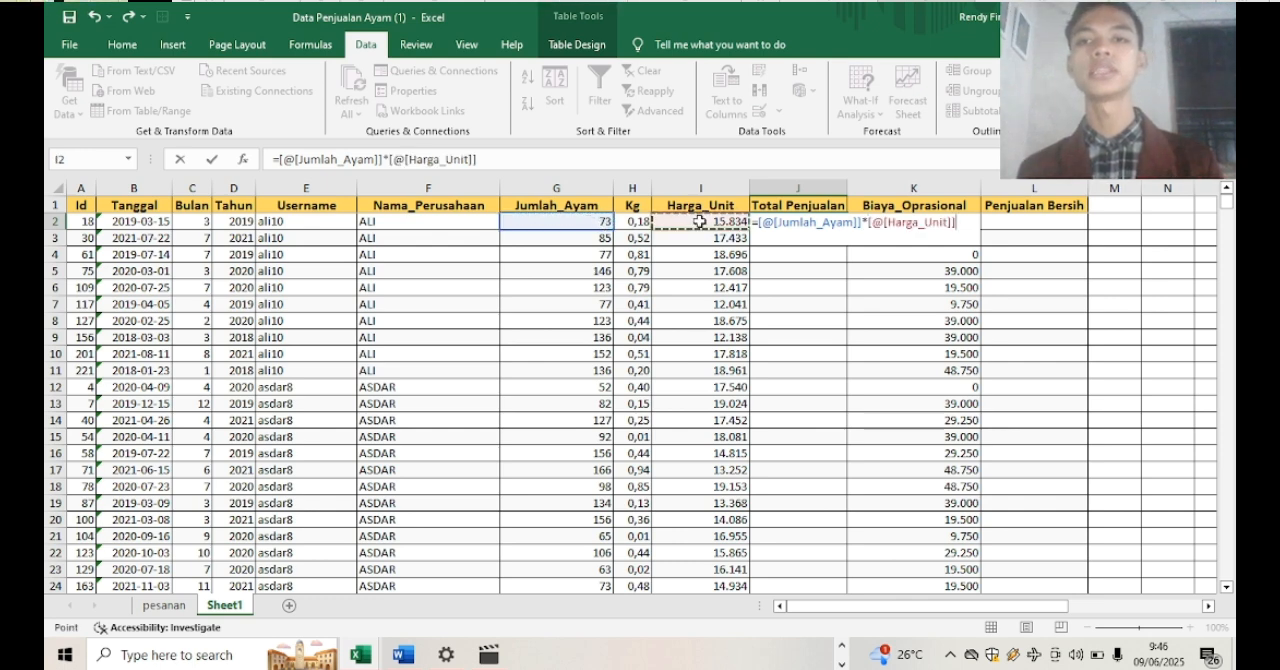
key("Return")
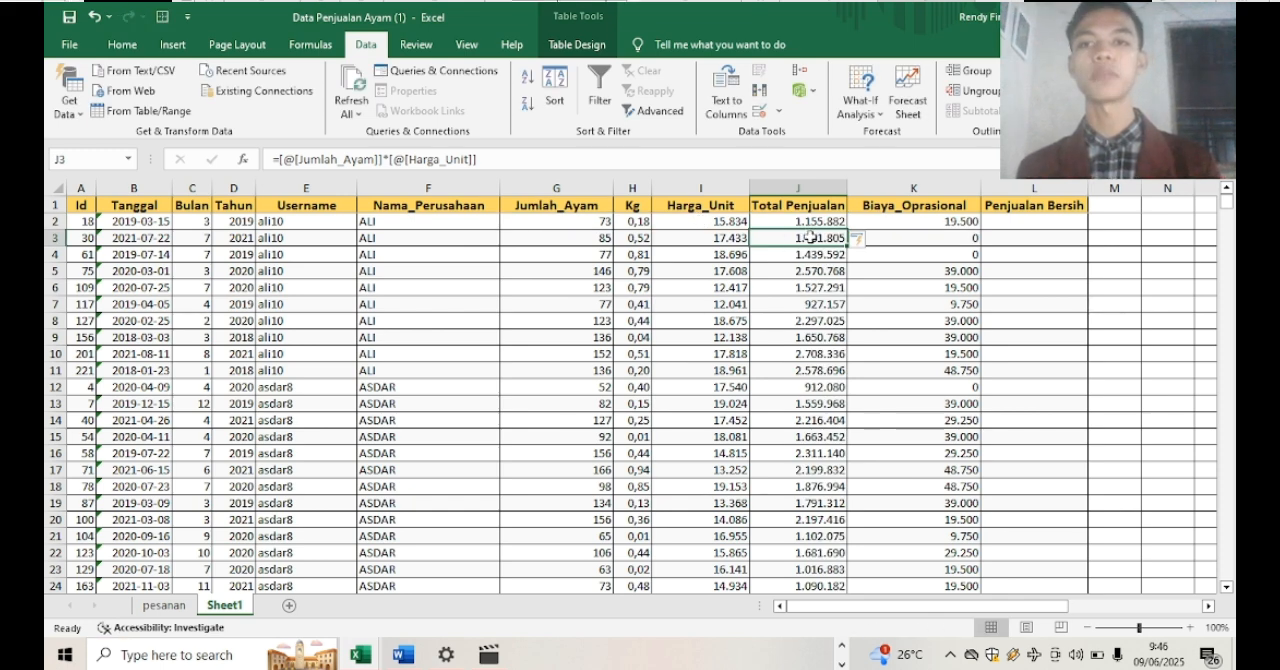
Calculate the Penjualan Bersih column as Total Penjualan minus Biaya_Oprasional and check the formulas in both calculated columns
left_click(1032, 225)
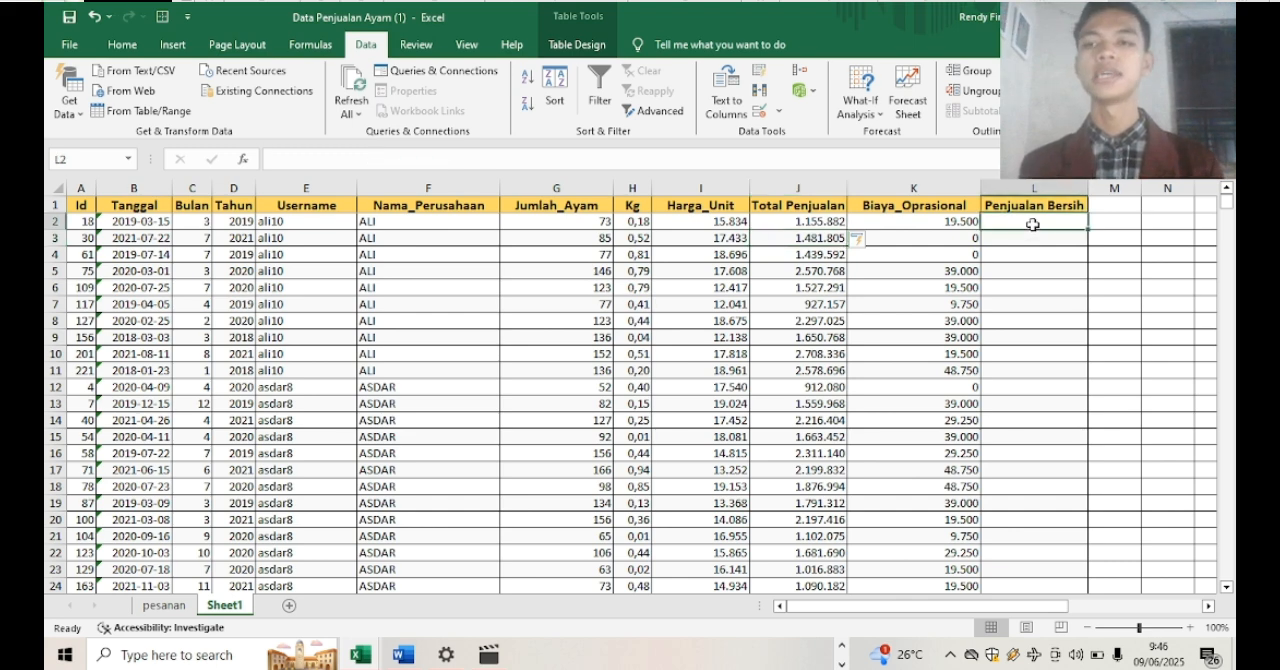
type("=")
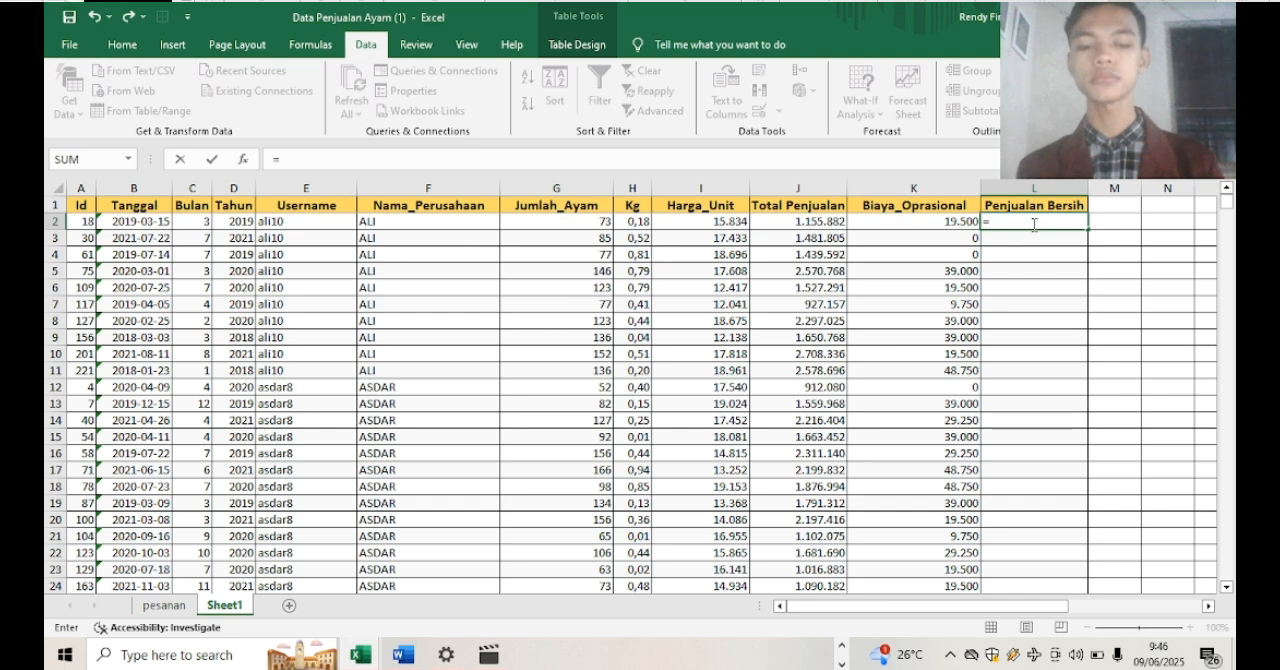
left_click(797, 223)
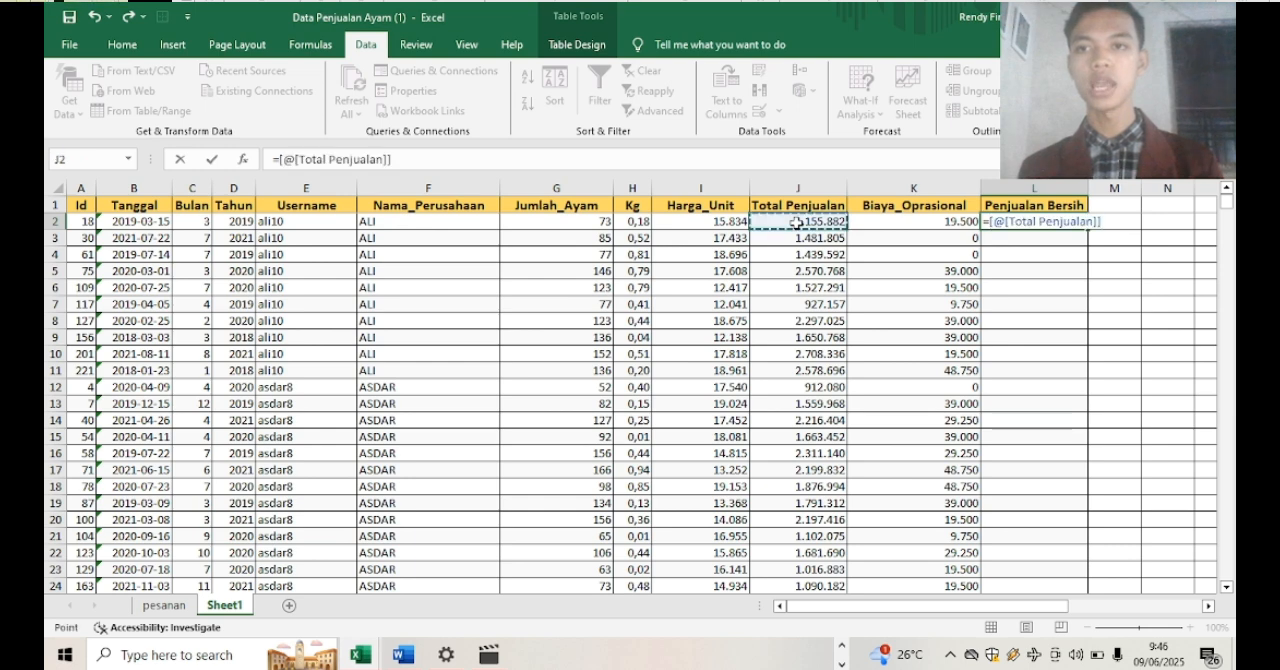
type("-")
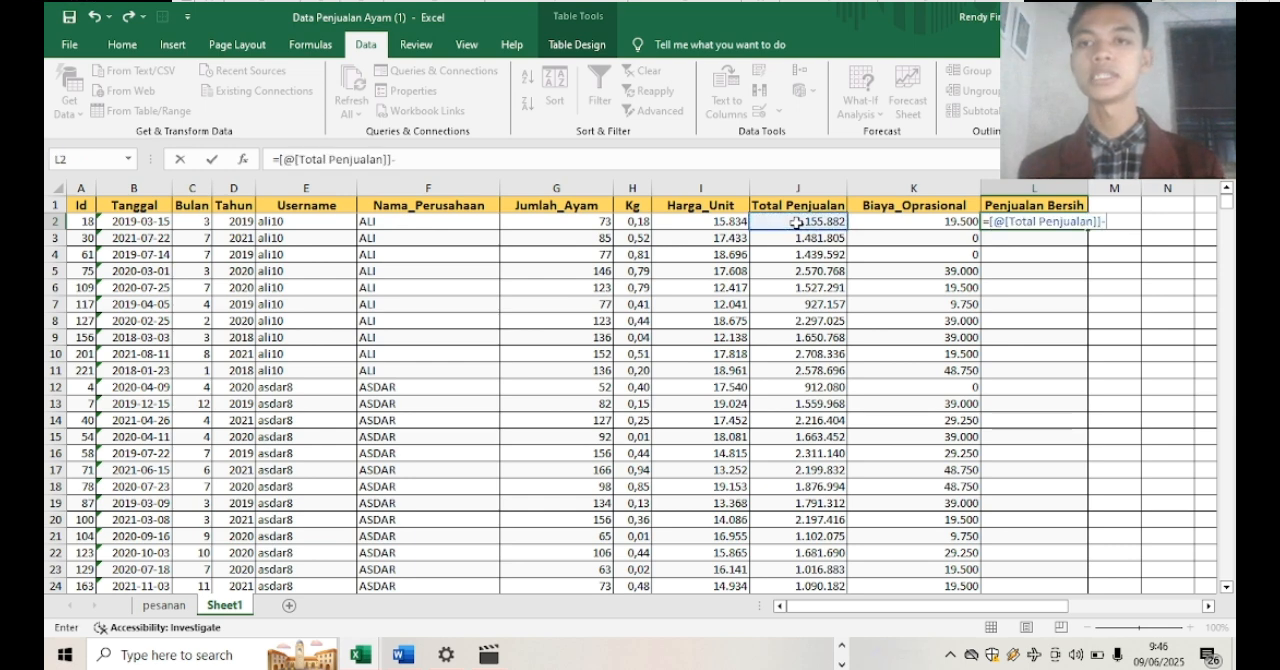
left_click(875, 222)
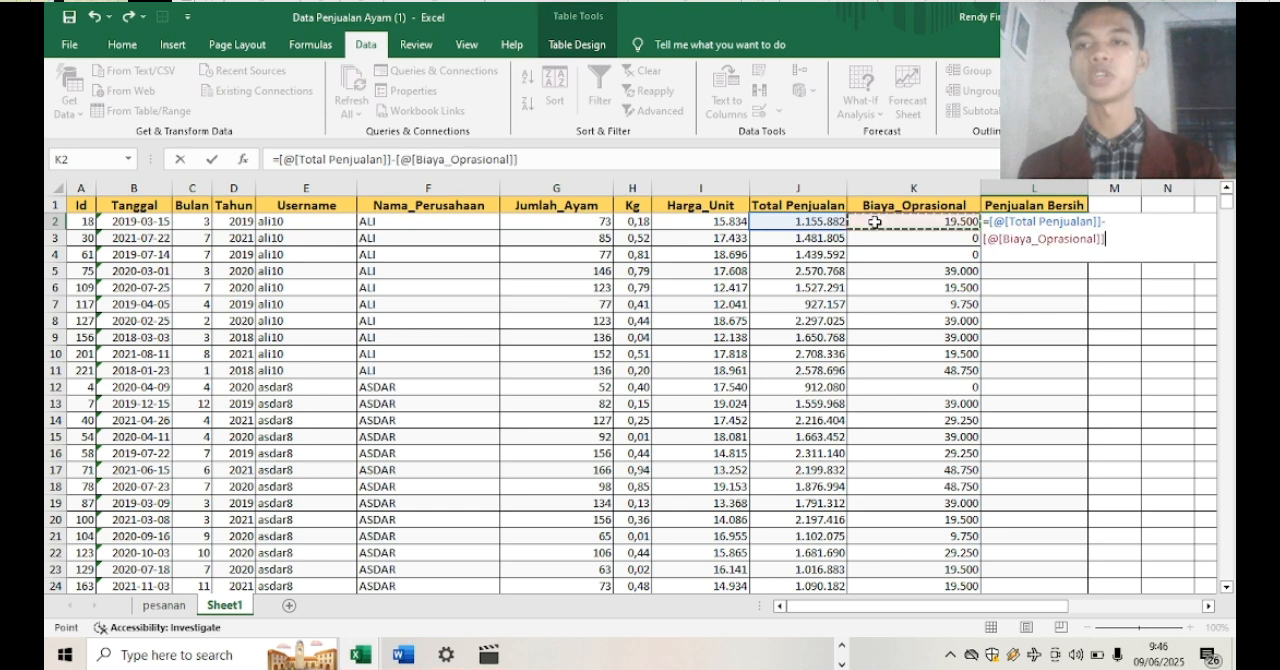
key("Return")
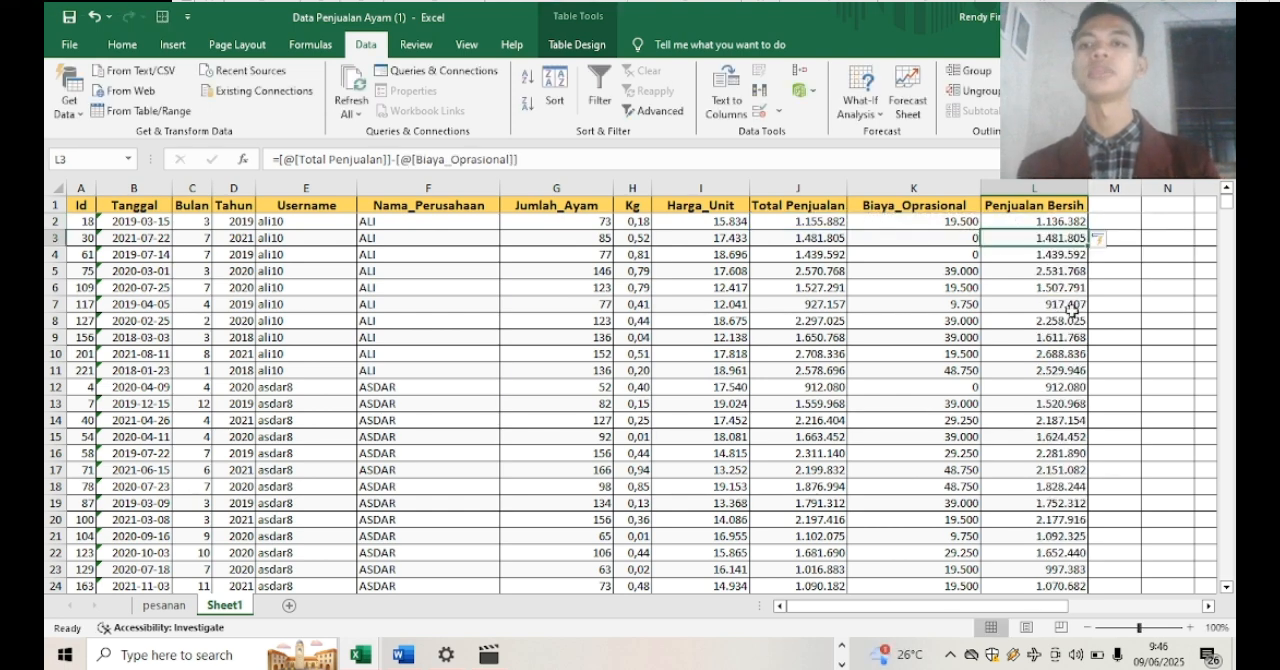
left_click(1125, 352)
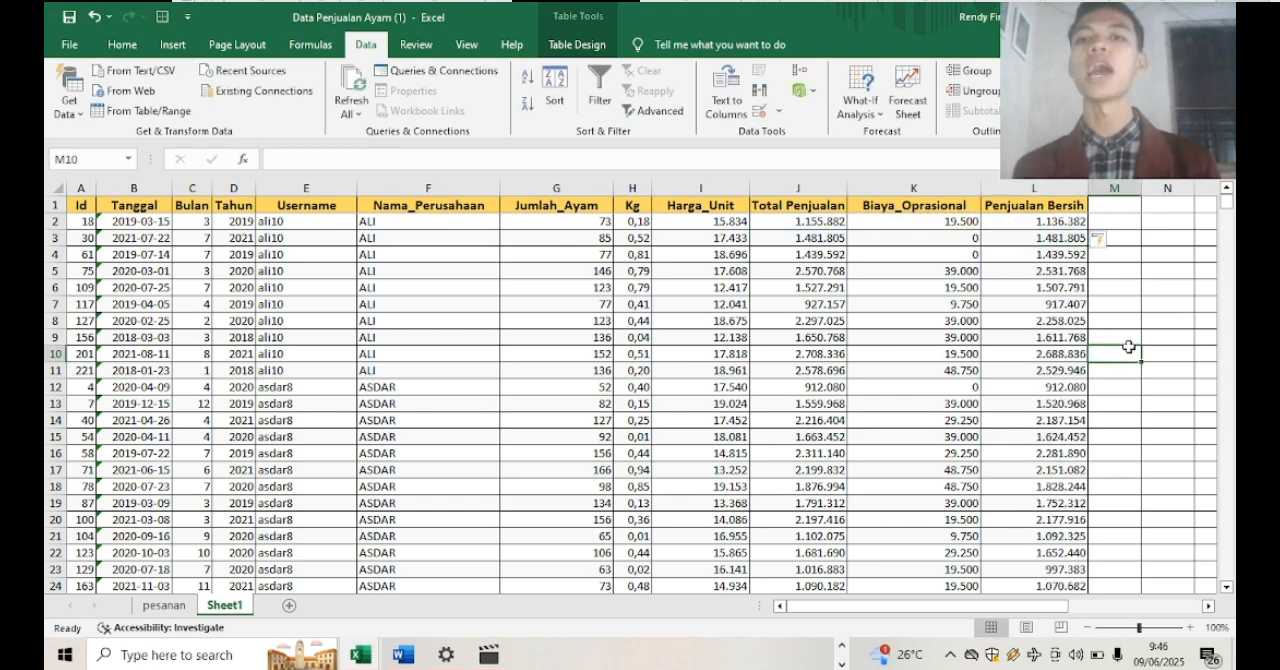
left_click(806, 257)
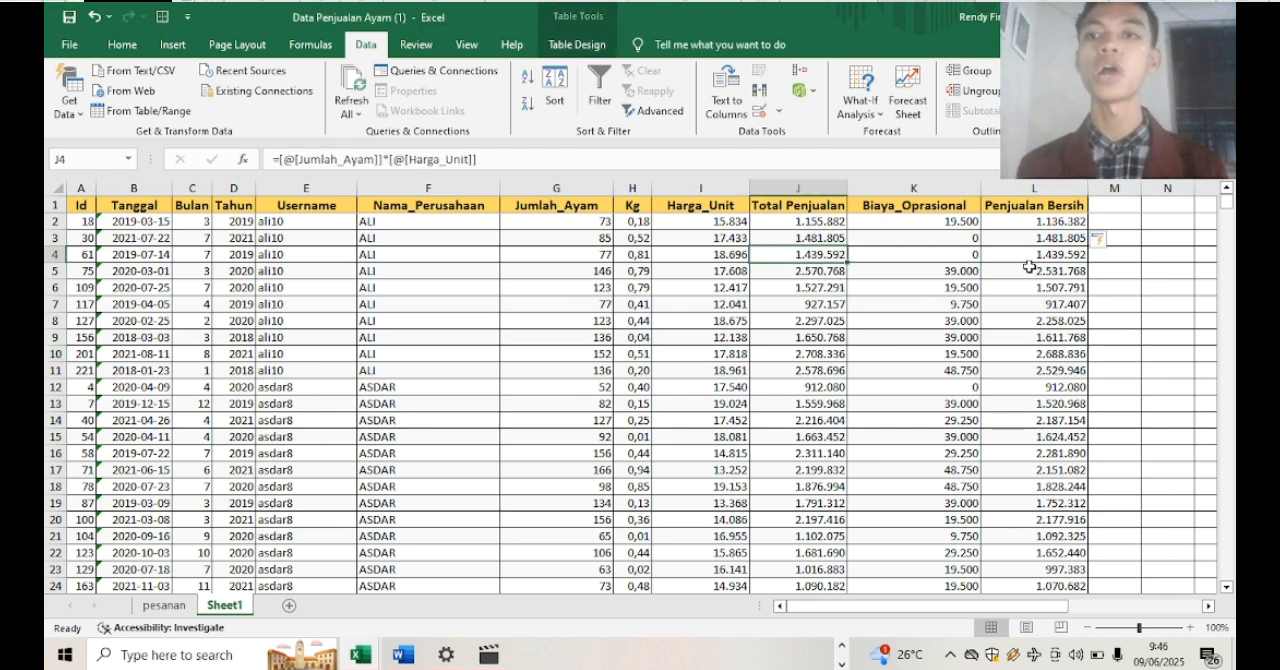
left_click(1030, 269)
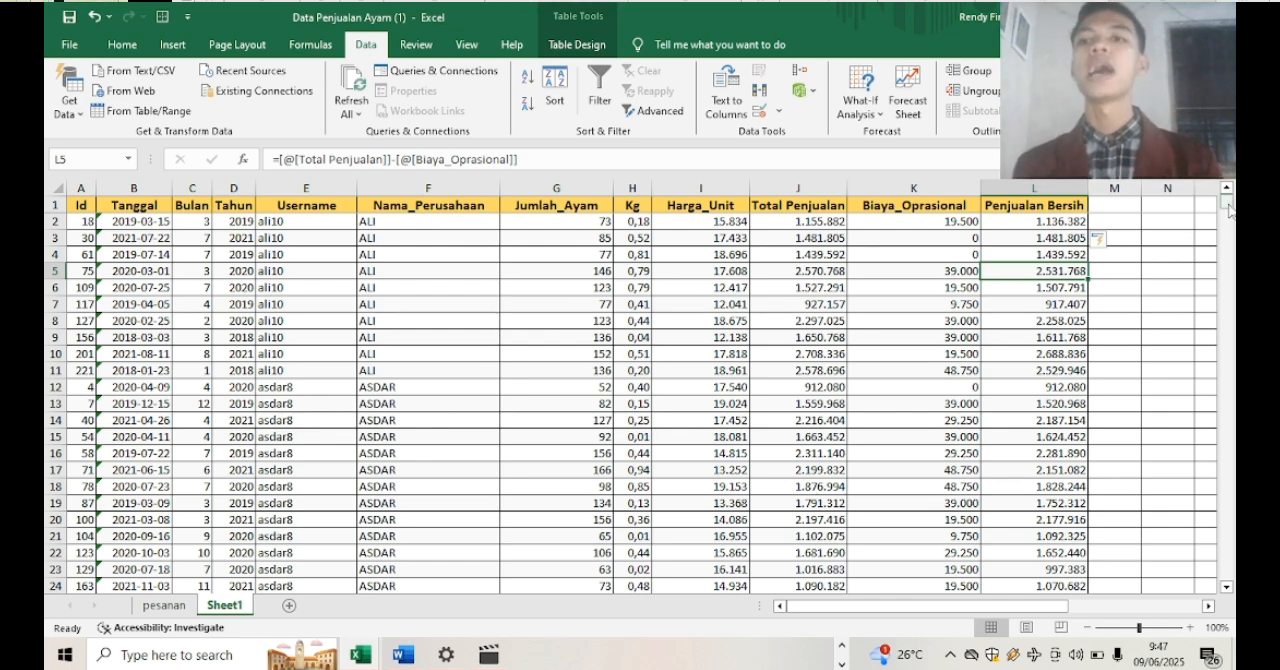
Enter the label Grand Total Penjualan Bersih in F238 below the table and auto-fit the width of column F
left_click_drag(1228, 202, 1227, 295)
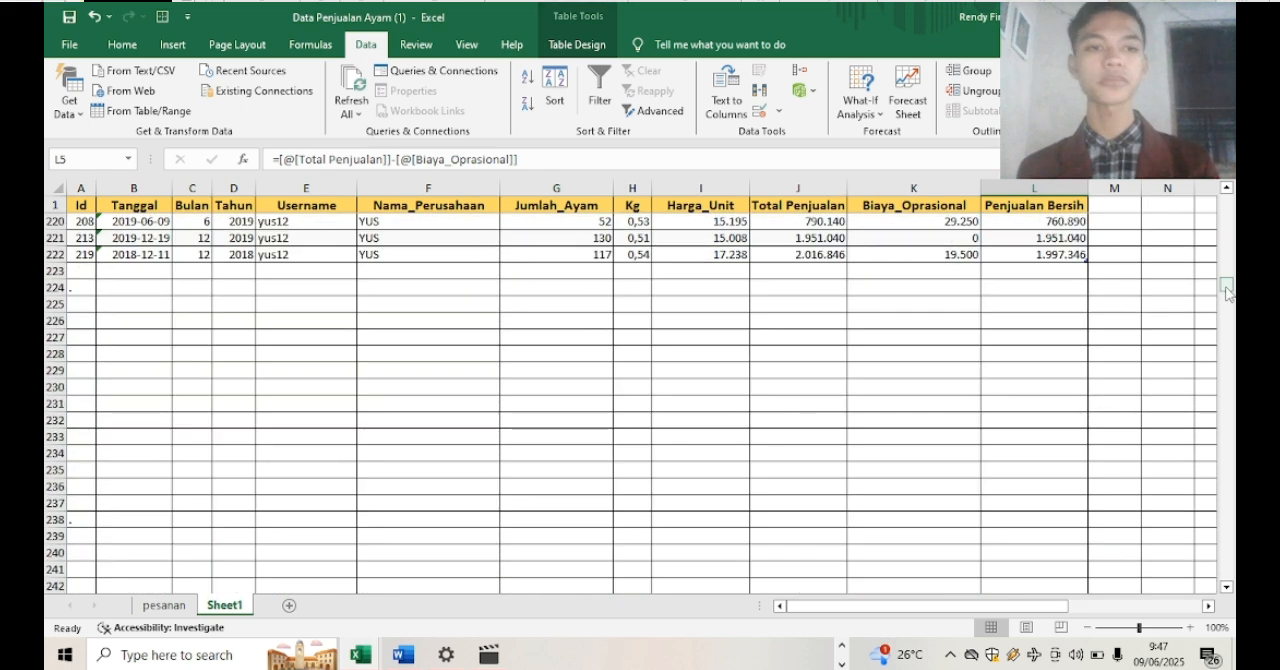
left_click(390, 521)
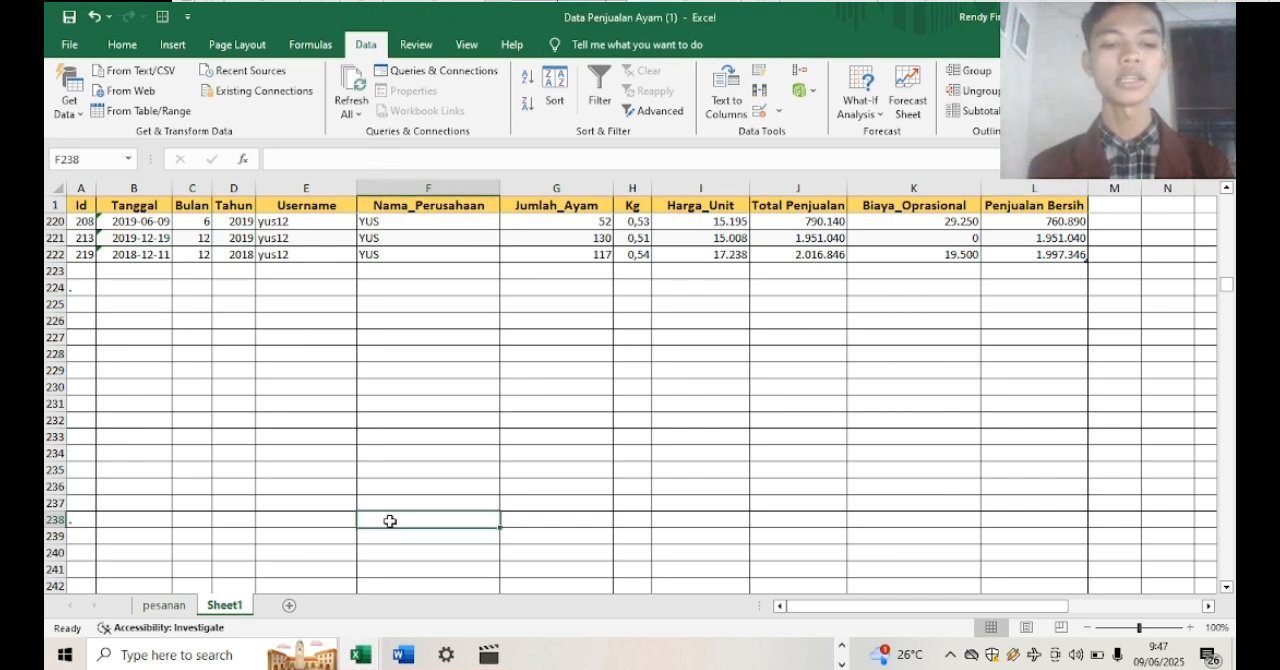
type("gR")
key("BackSpace")
key("BackSpace")
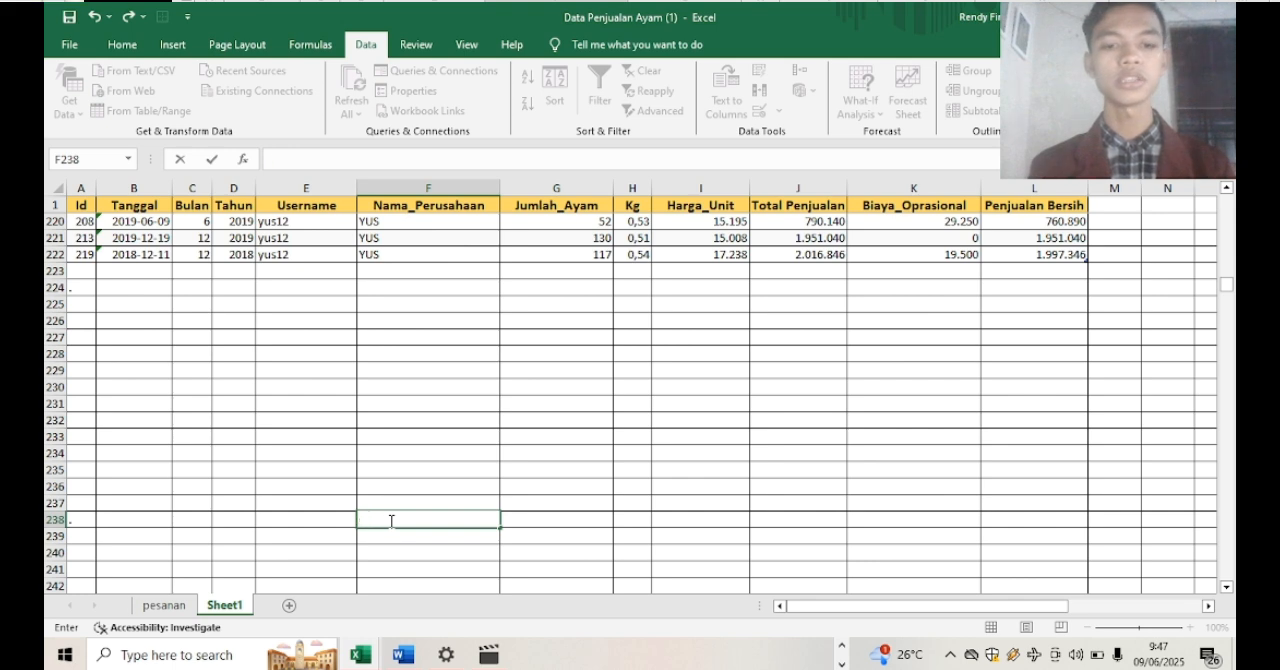
type("Grand Total Bers")
key("BackSpace")
key("BackSpace")
key("BackSpace")
key("BackSpace")
type("penjula")
key("BackSpace")
key("BackSpace")
key("BackSpace")
key("BackSpace")
key("BackSpace")
key("BackSpace")
key("BackSpace")
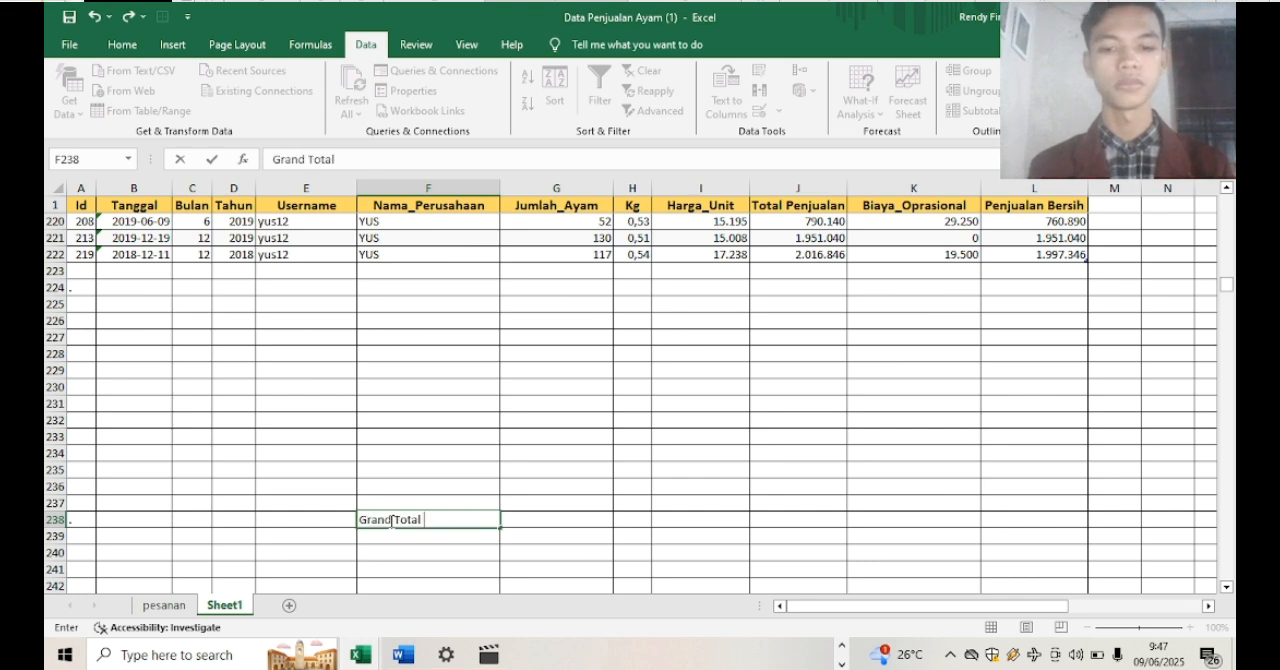
type("Penjualan Bersih")
left_click(440, 188)
double_click(501, 188)
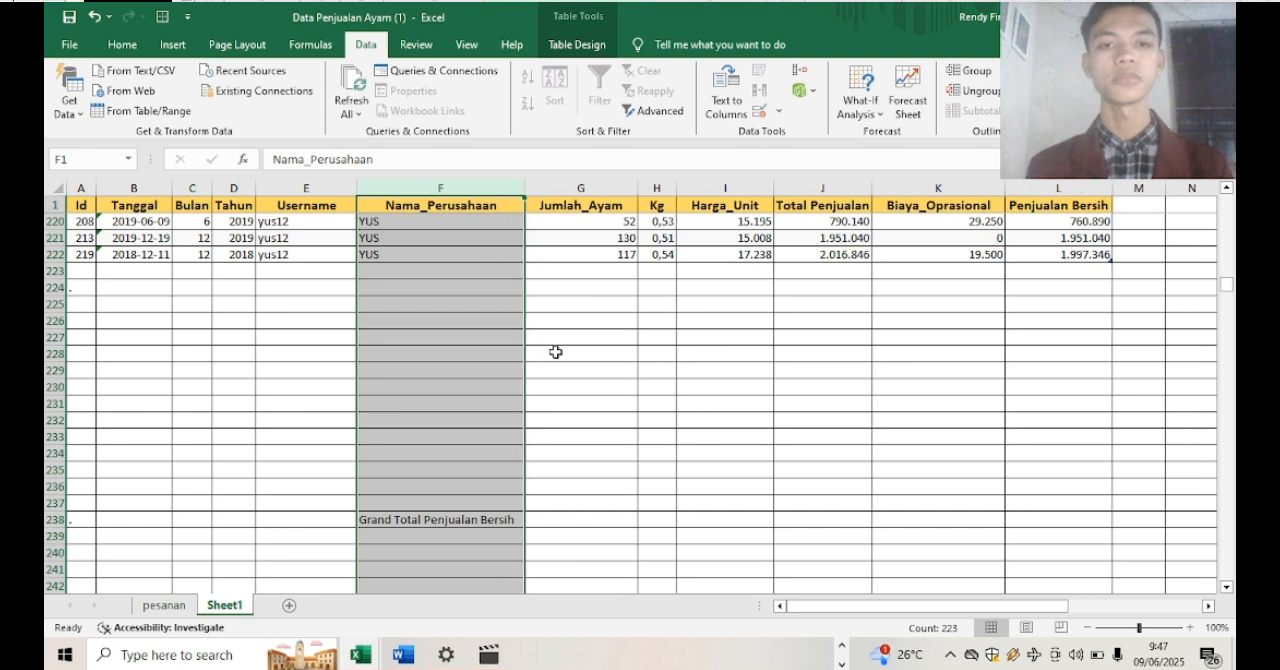
Calculate the grand total of Penjualan Bersih in G238 with the formula =SUM(L2:L222)
left_click(599, 518)
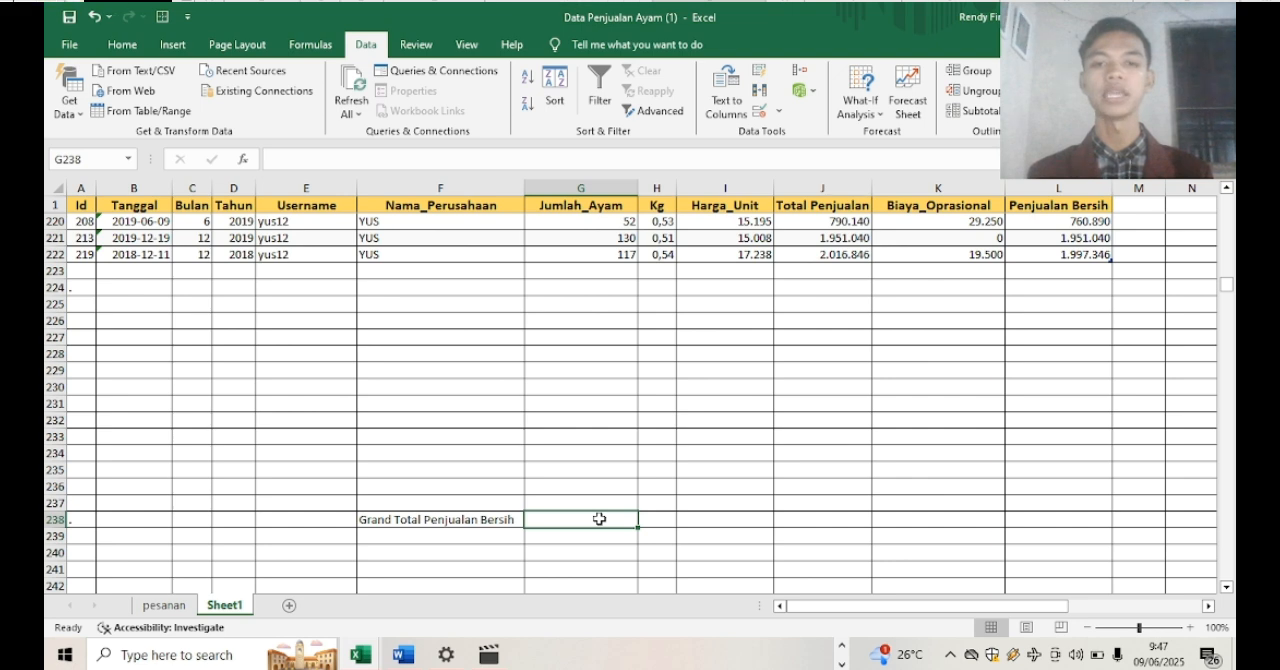
type("=su")
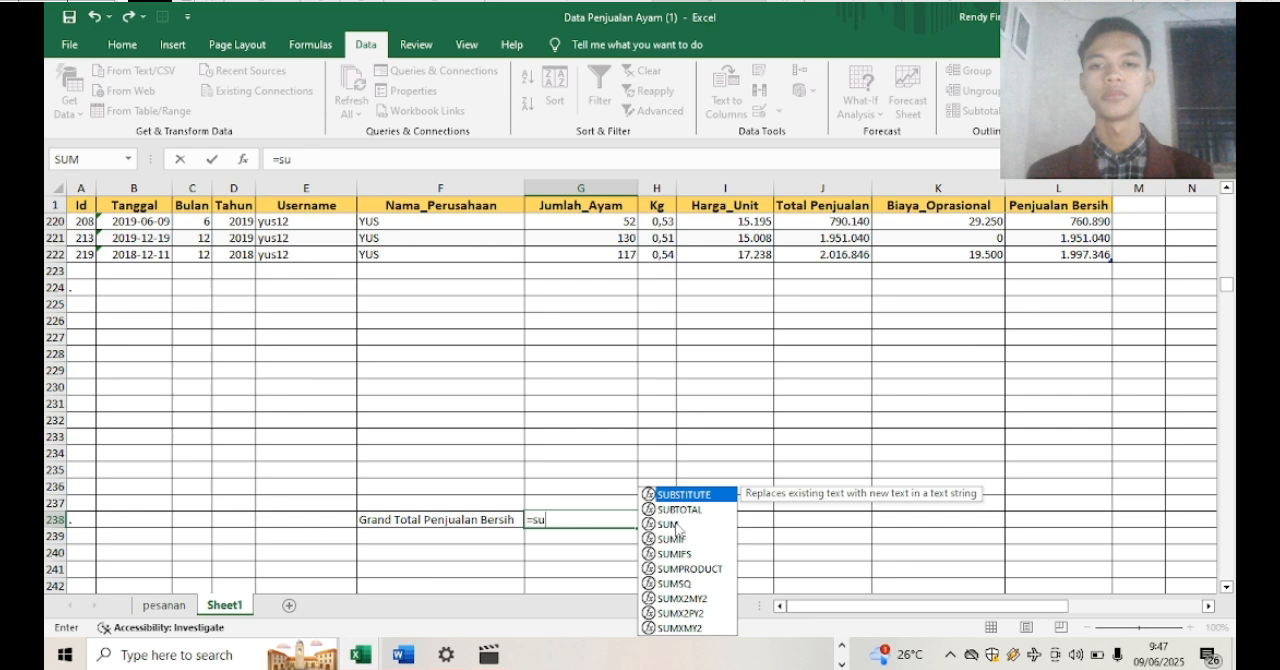
left_click(670, 524)
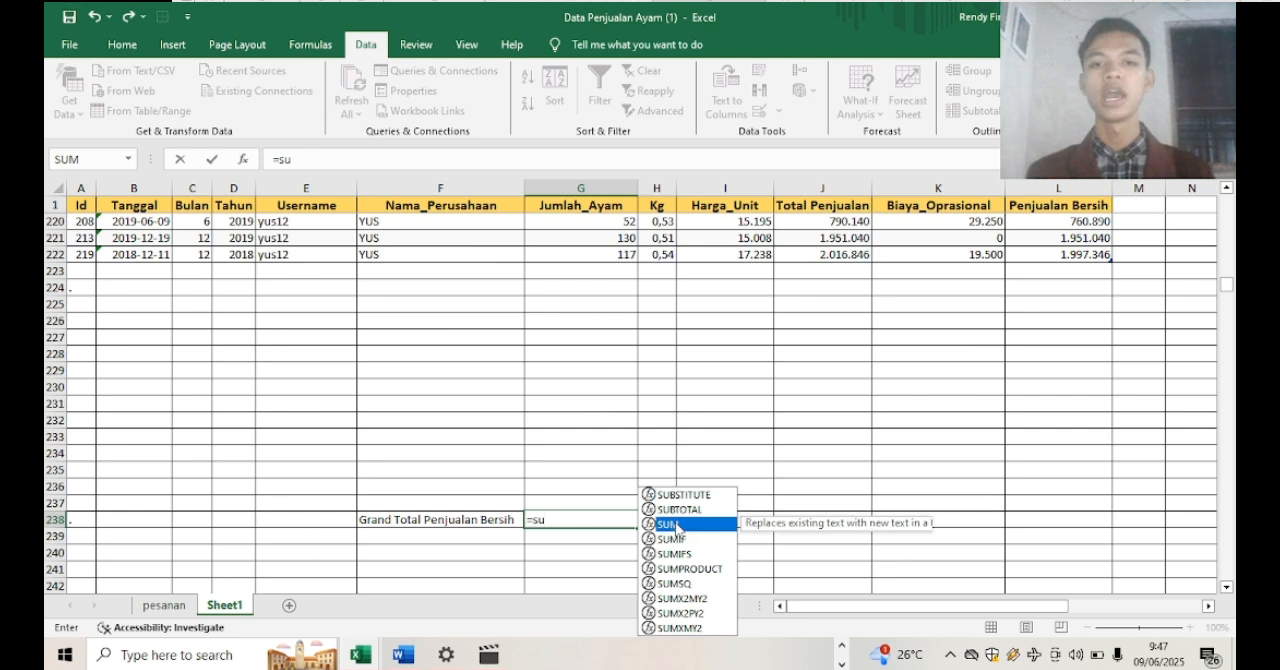
double_click(670, 524)
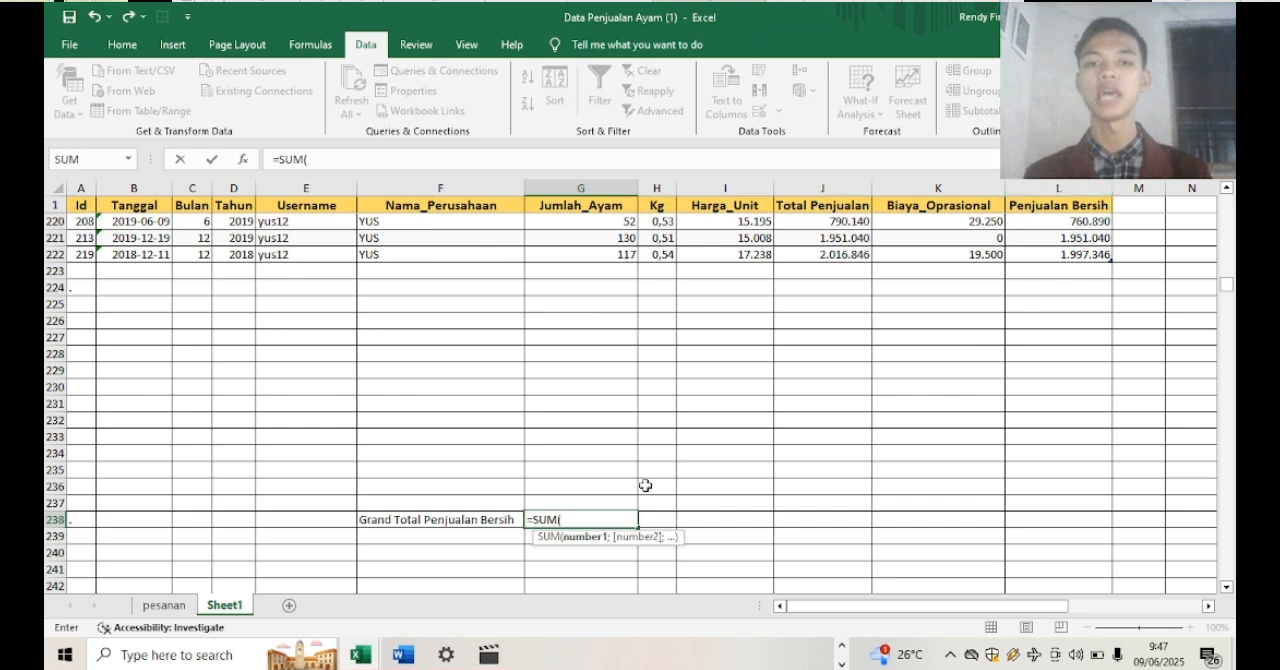
type("L")
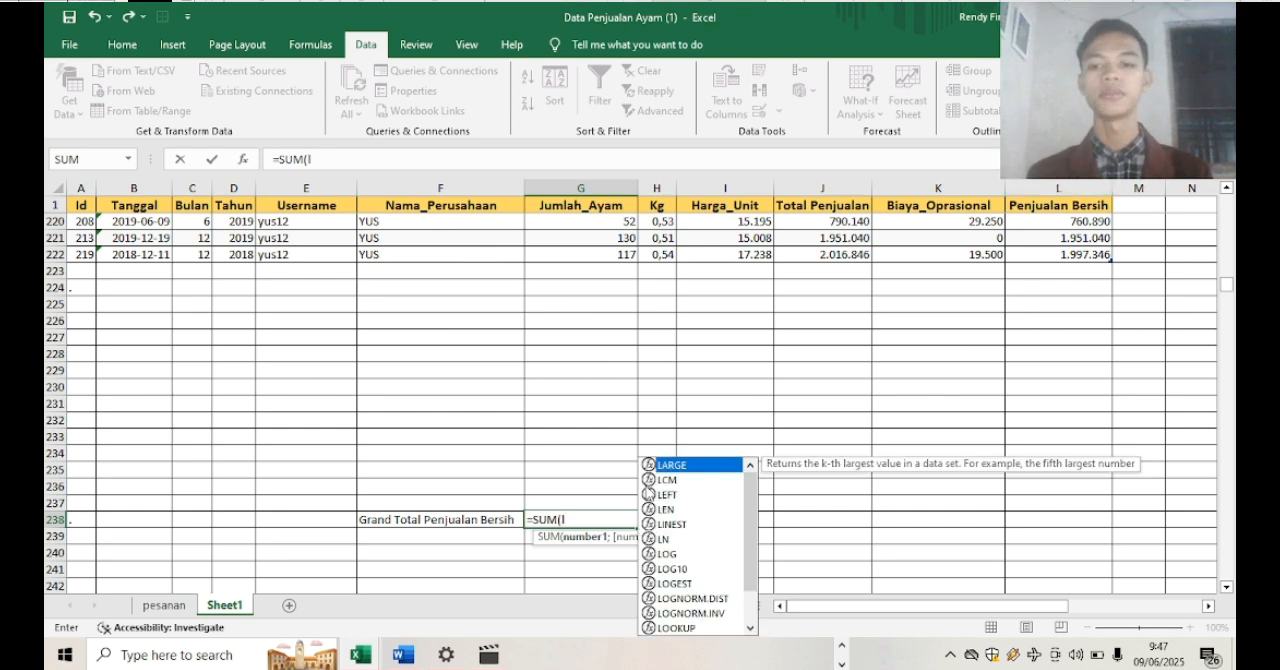
key("BackSpace")
type("L")
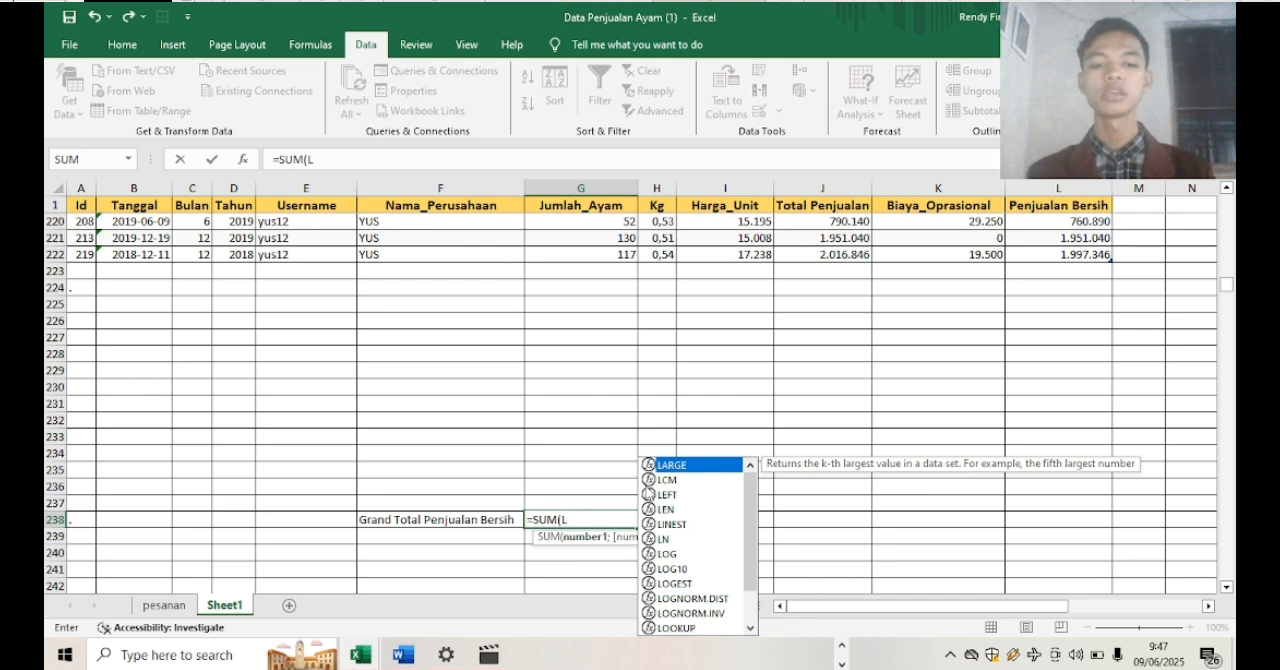
type("2:")
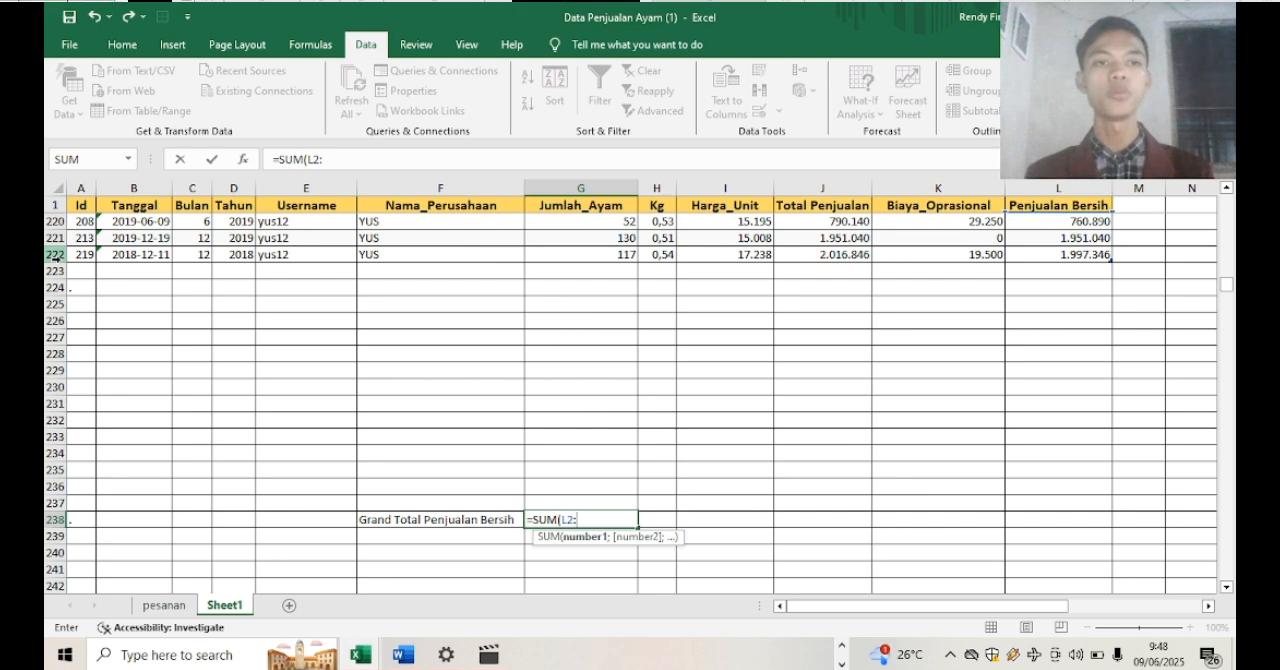
type("L")
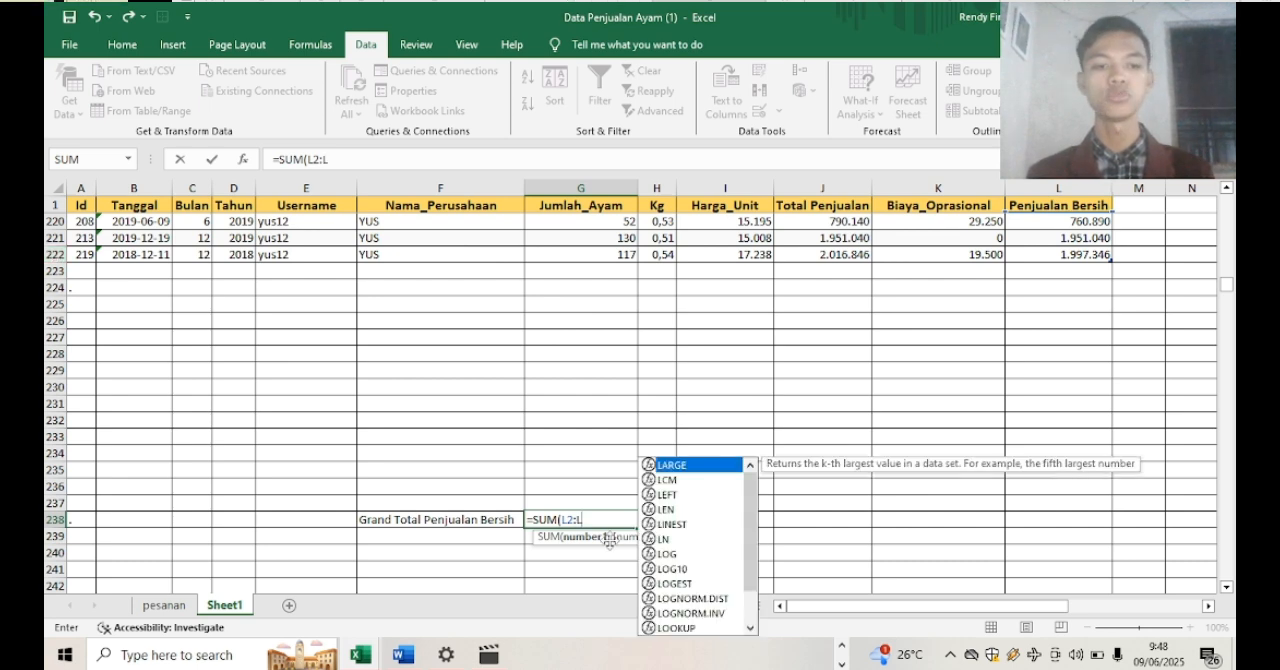
type("222)")
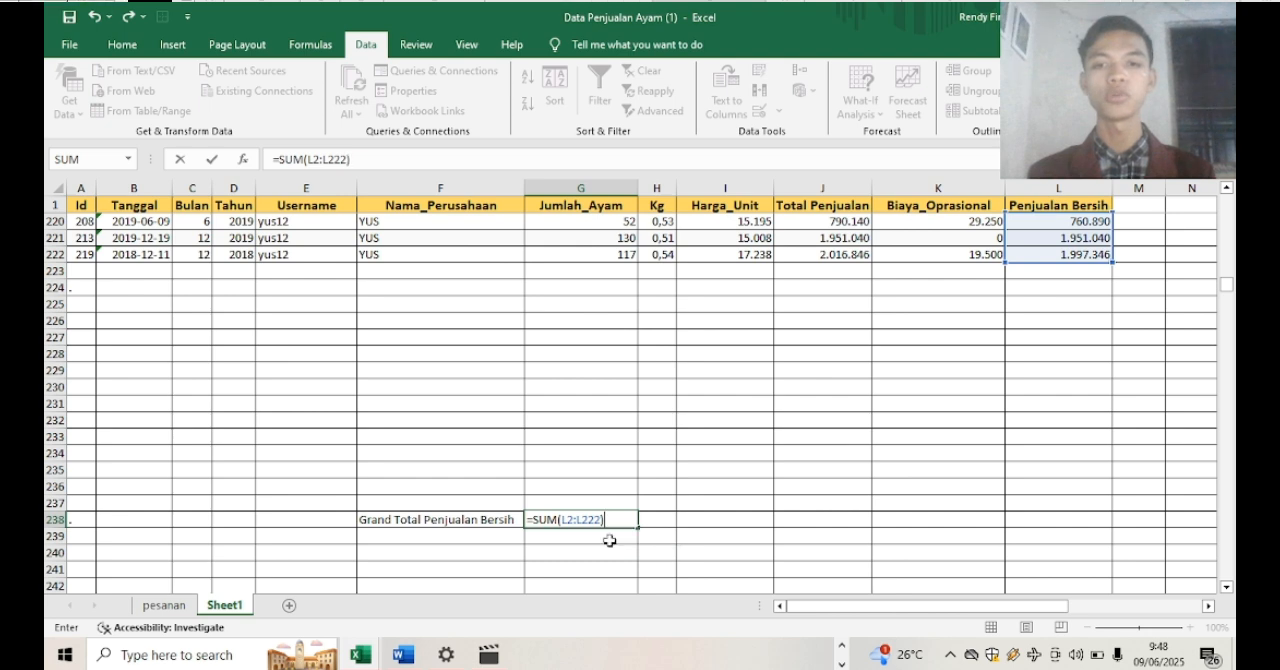
key("Return")
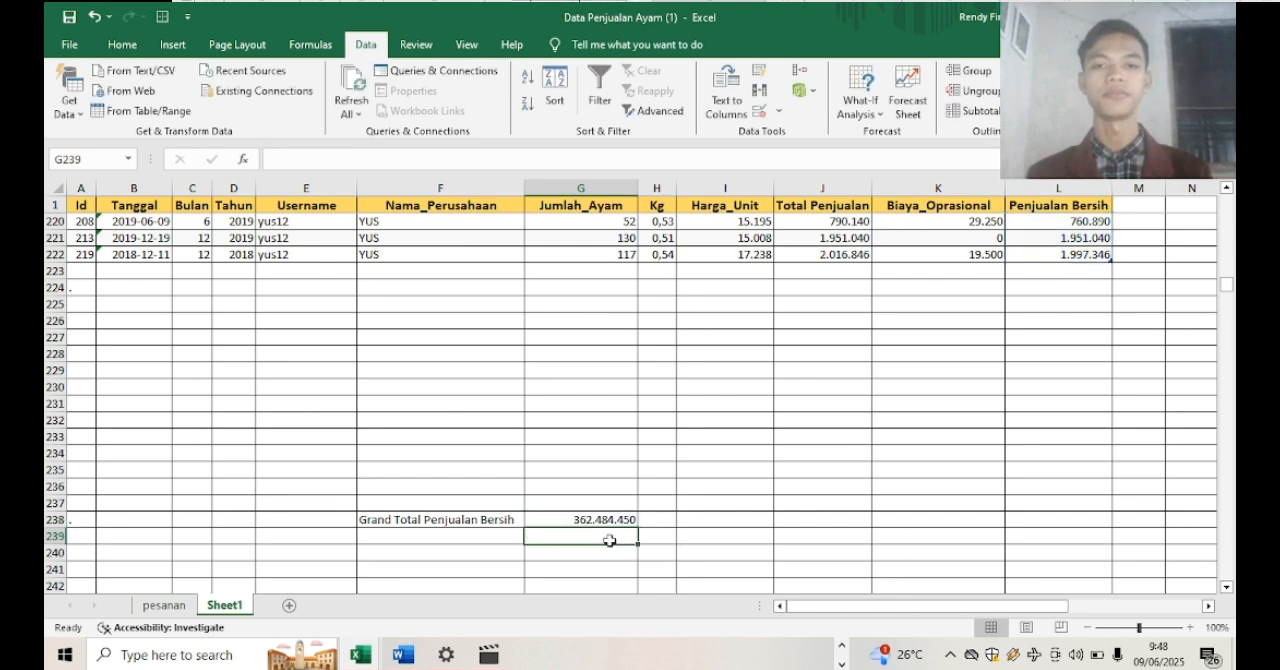
left_click(615, 520)
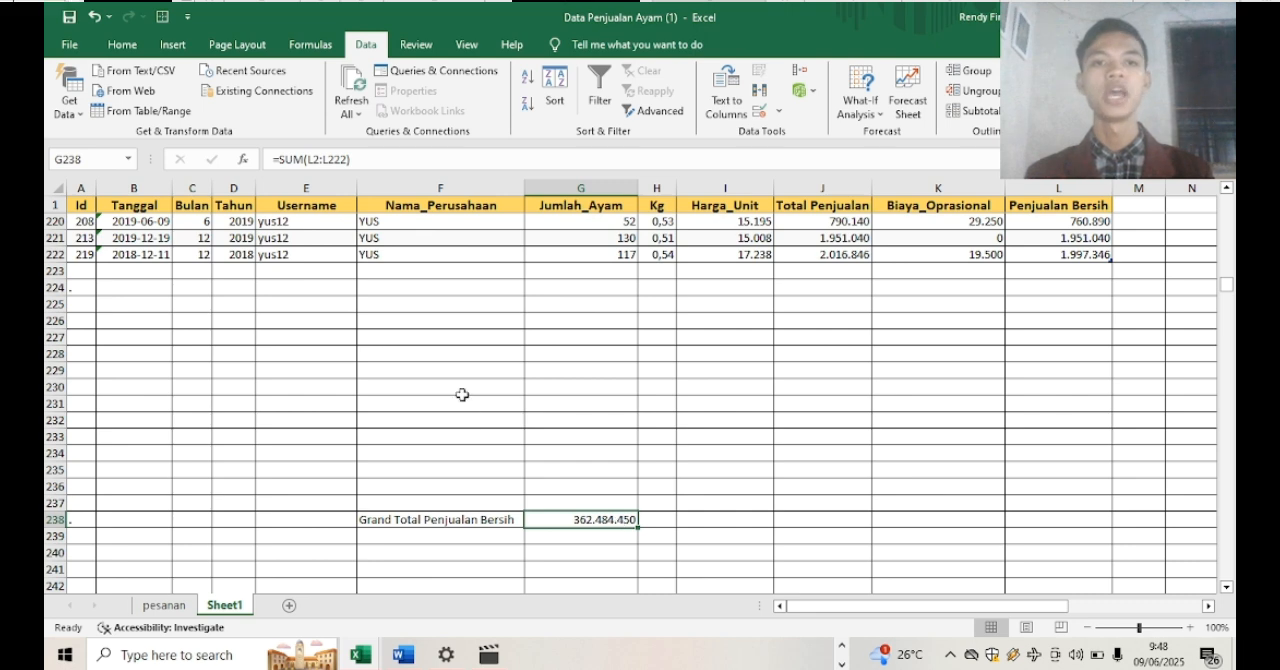
Enter the label Penjualan Bersih ALI in F224 below the table
left_click(443, 290)
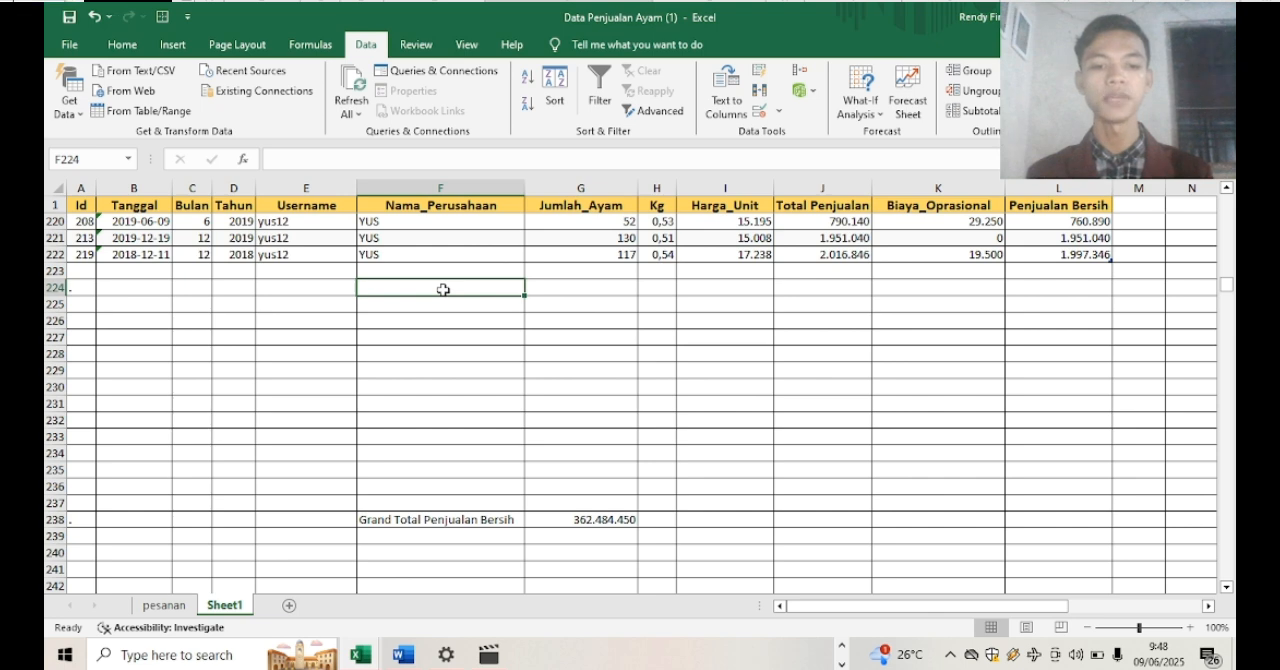
type("Pebnju")
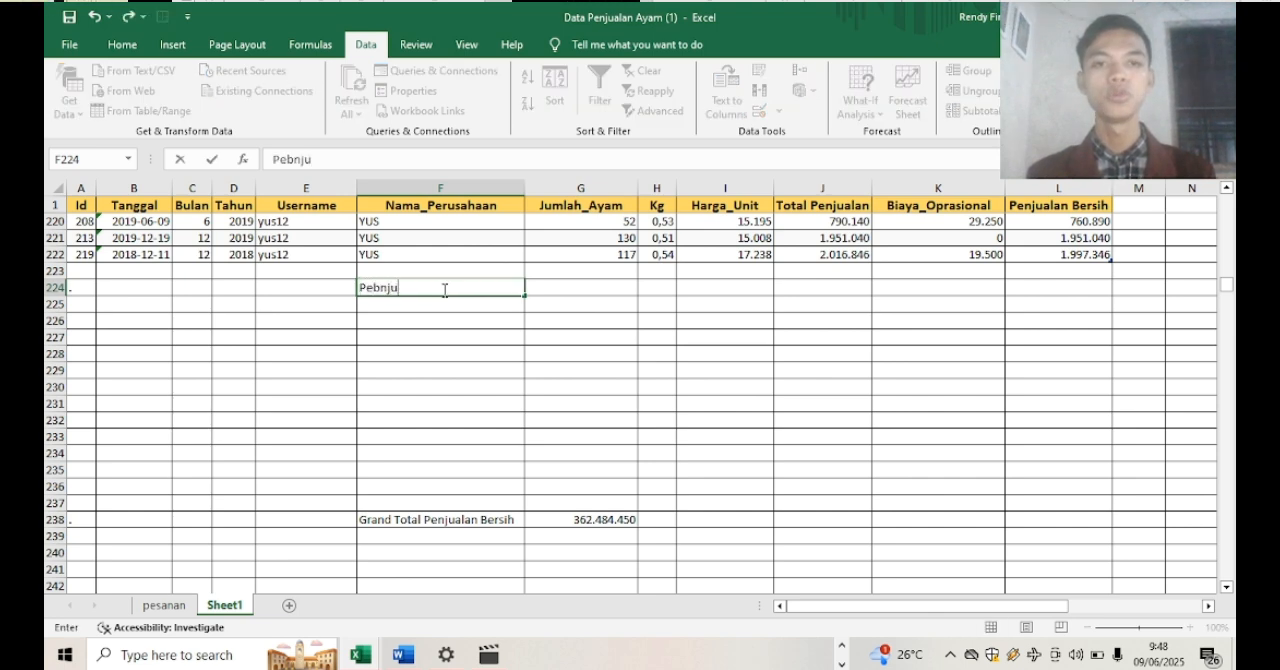
key("BackSpace")
type("nju")
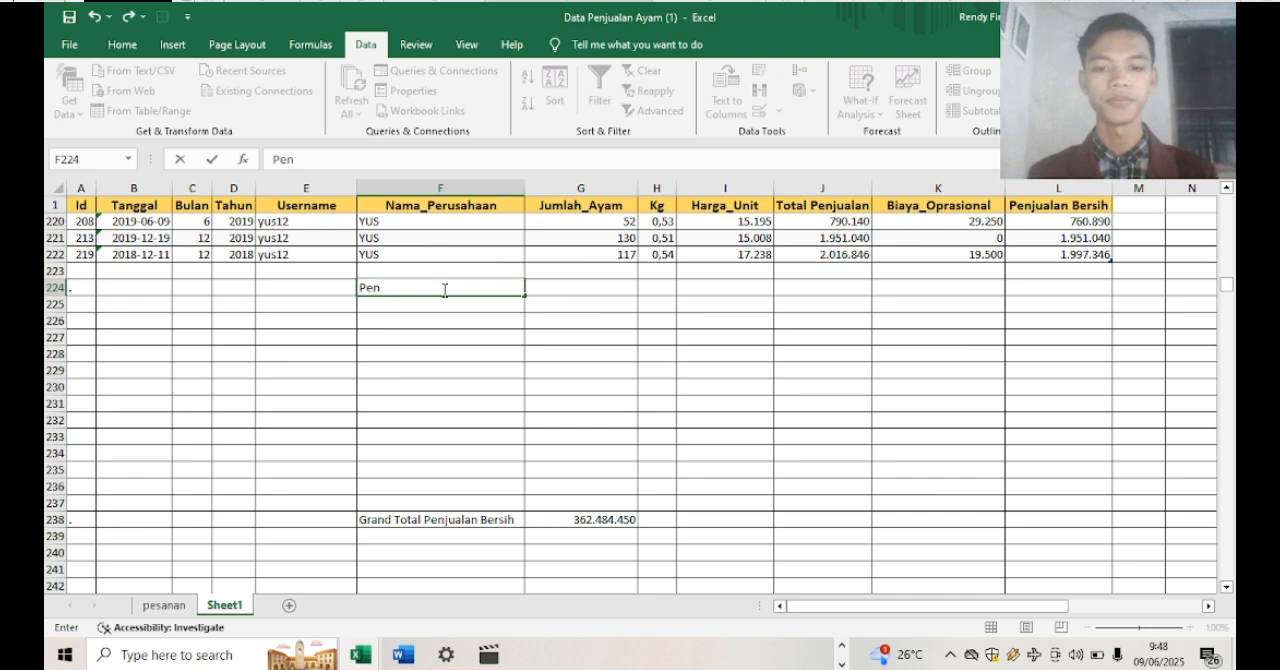
type("al")
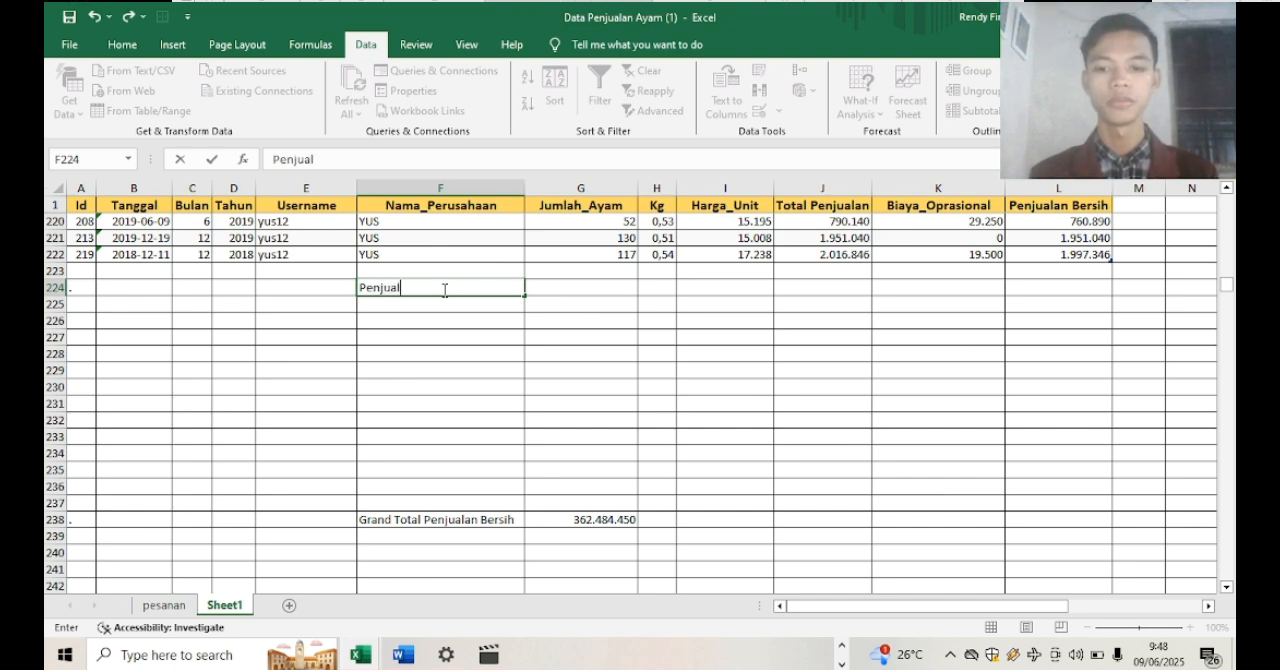
type("an Bersih ALI")
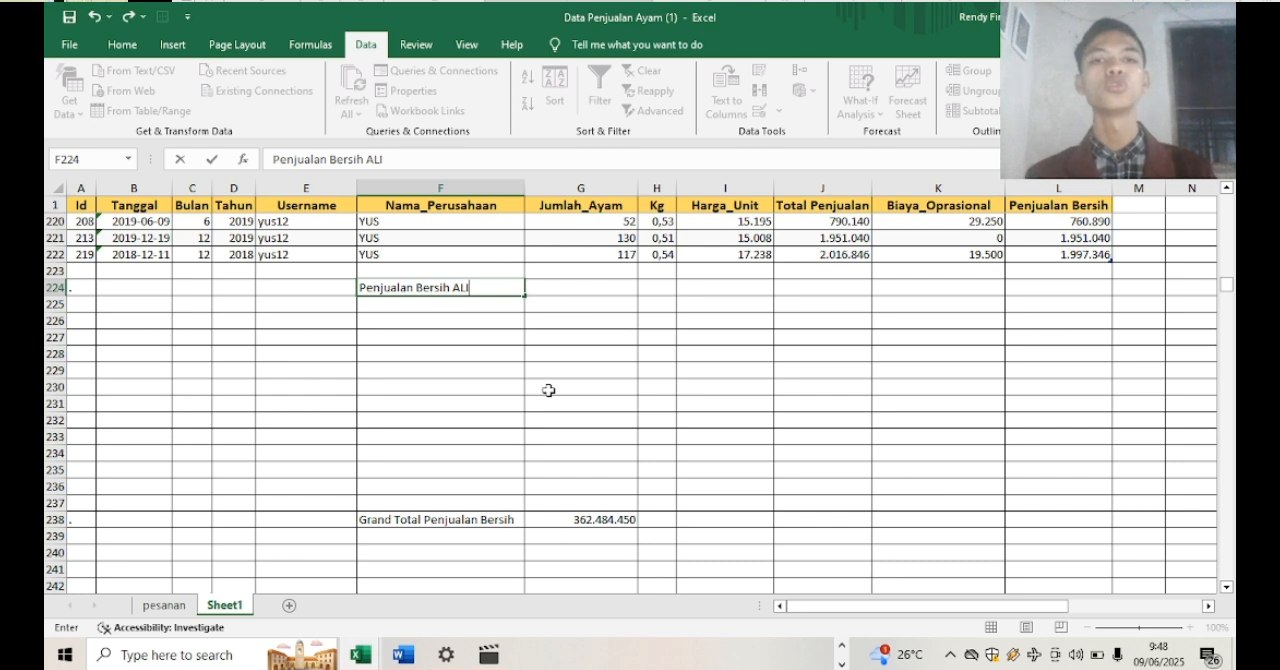
left_click(478, 313)
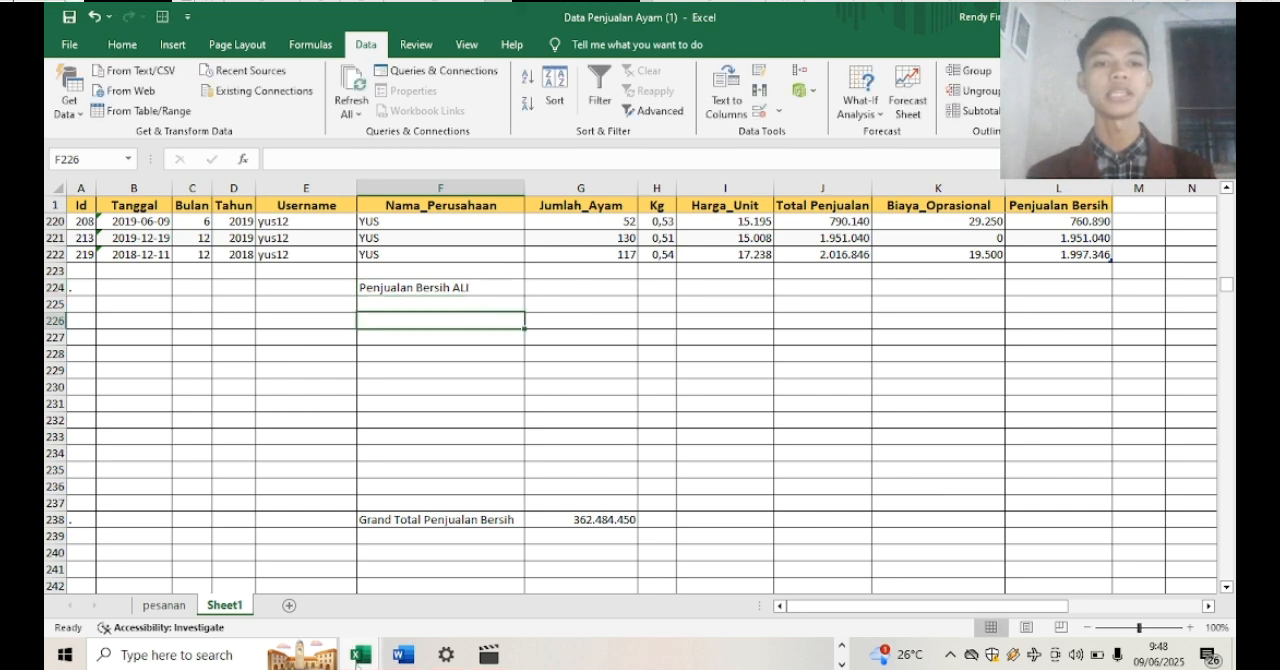
Copy the labels in F225:F237 from the Data Penjualan Ayam workbook into Data Penjualan Ayam (1) at F225, and widen column F to fit them
mouse_move(361, 655)
left_click(332, 588)
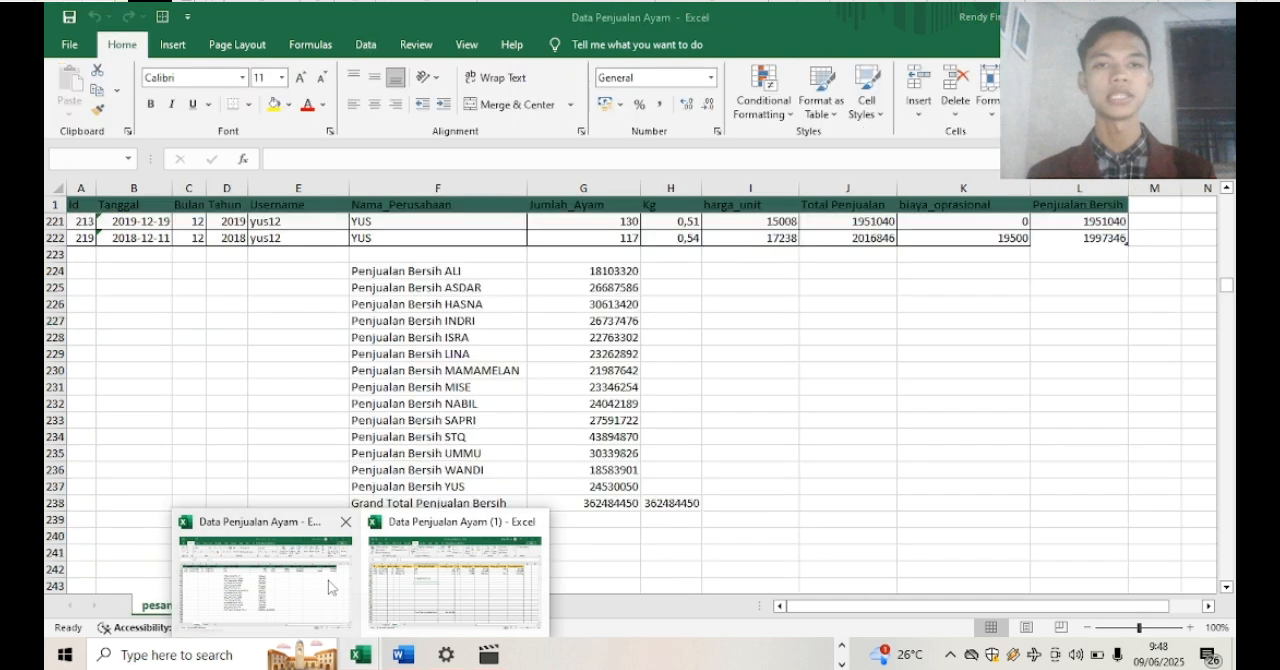
left_click_drag(447, 288, 453, 481)
key("ctrl+c")
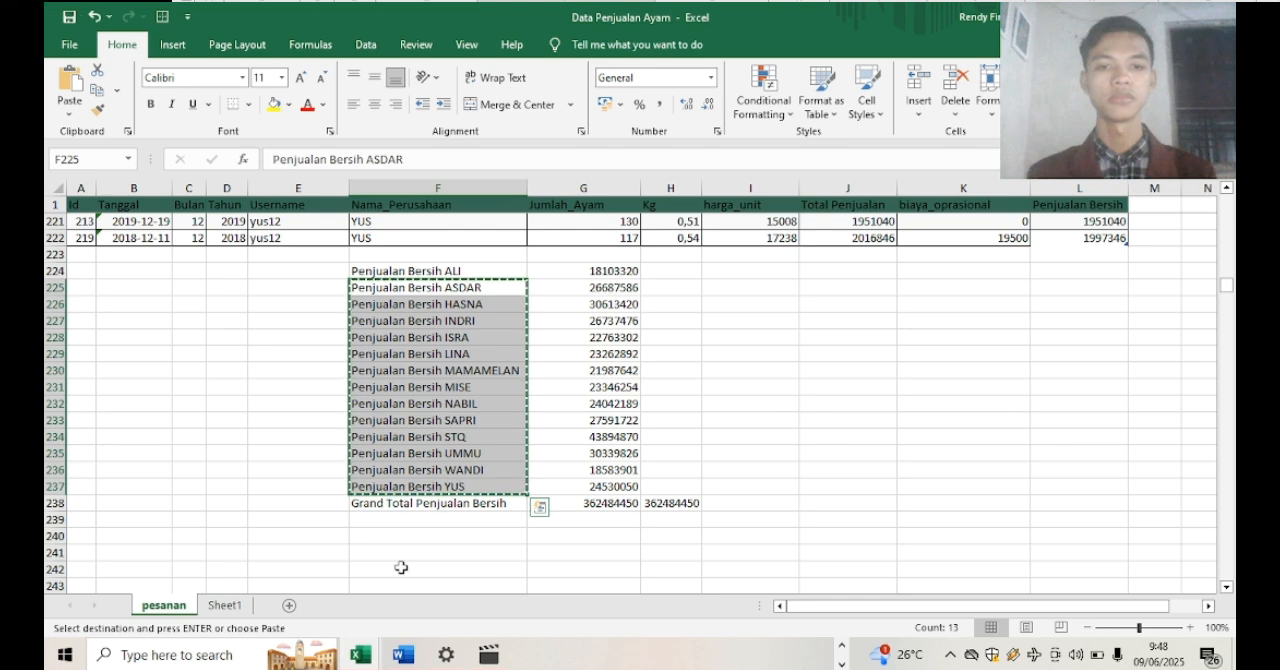
mouse_move(361, 655)
left_click(420, 613)
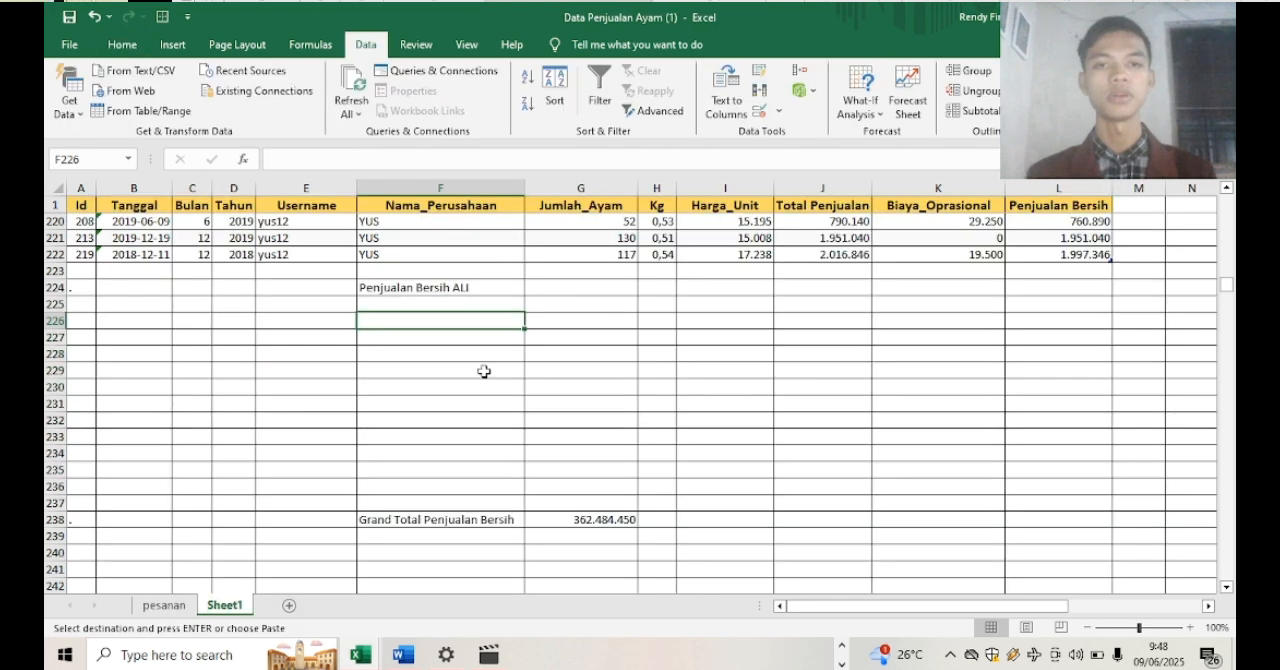
left_click(482, 302)
key("ctrl+v")
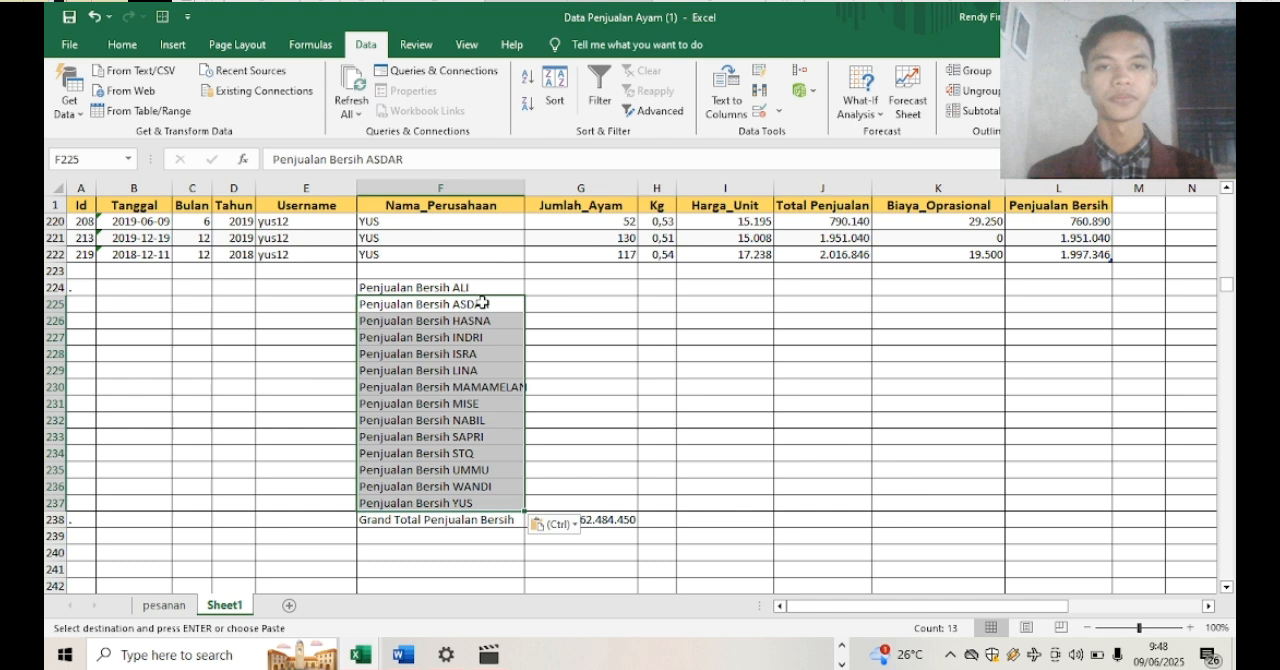
left_click(510, 189)
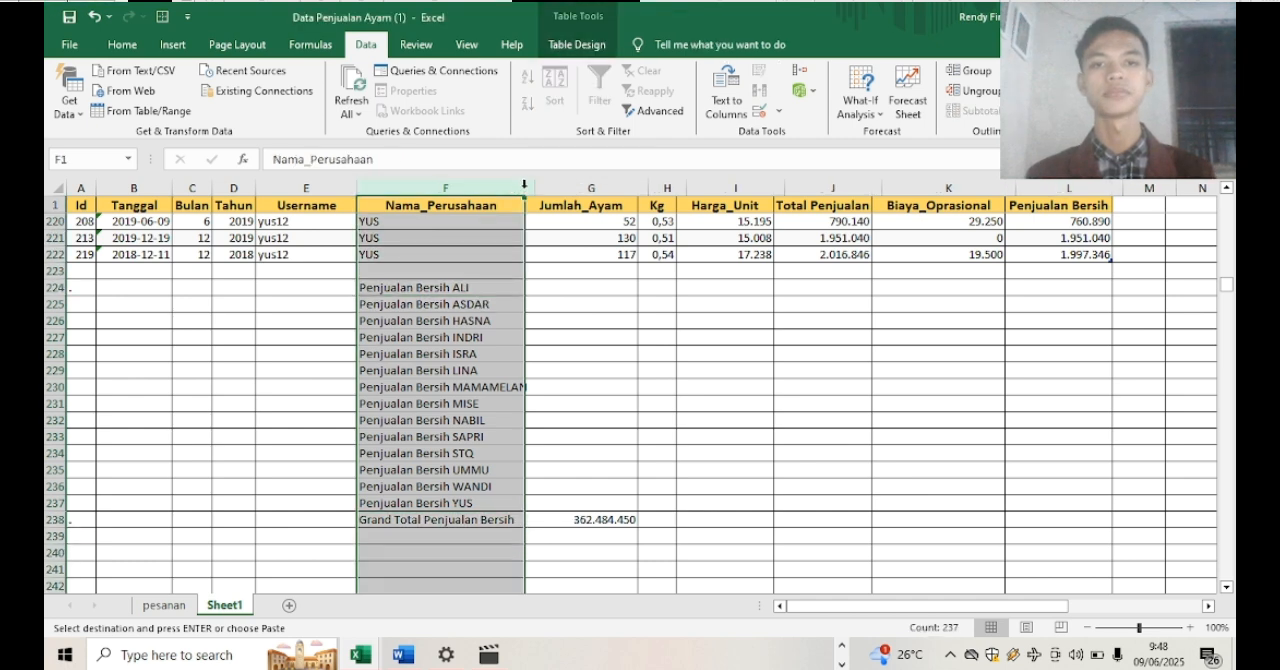
left_click_drag(523, 188, 534, 188)
left_click(584, 288)
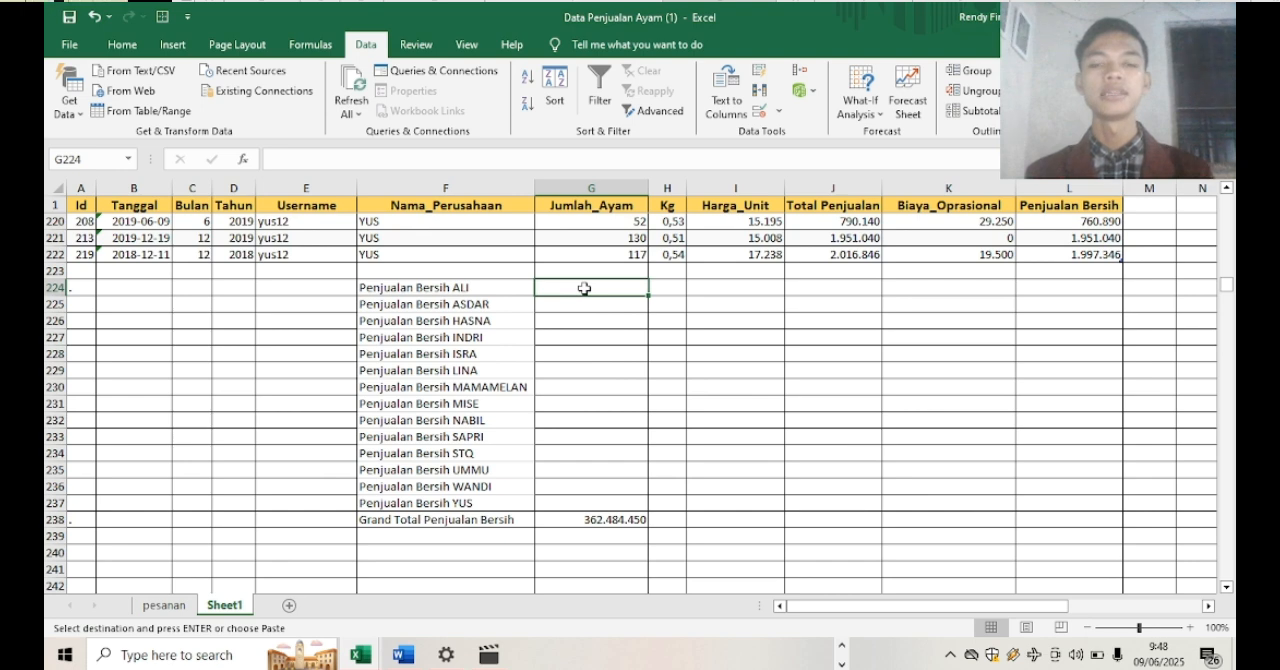
type("=s")
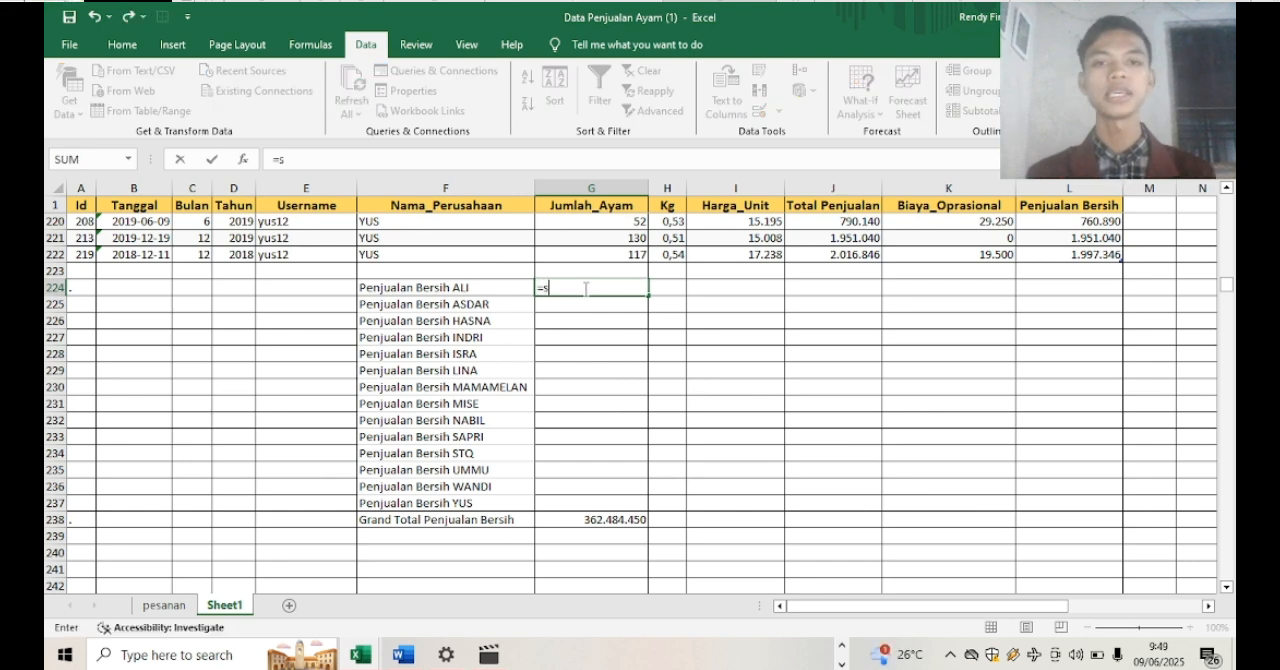
type("u")
key("BackSpace")
key("BackSpace")
key("BackSpace")
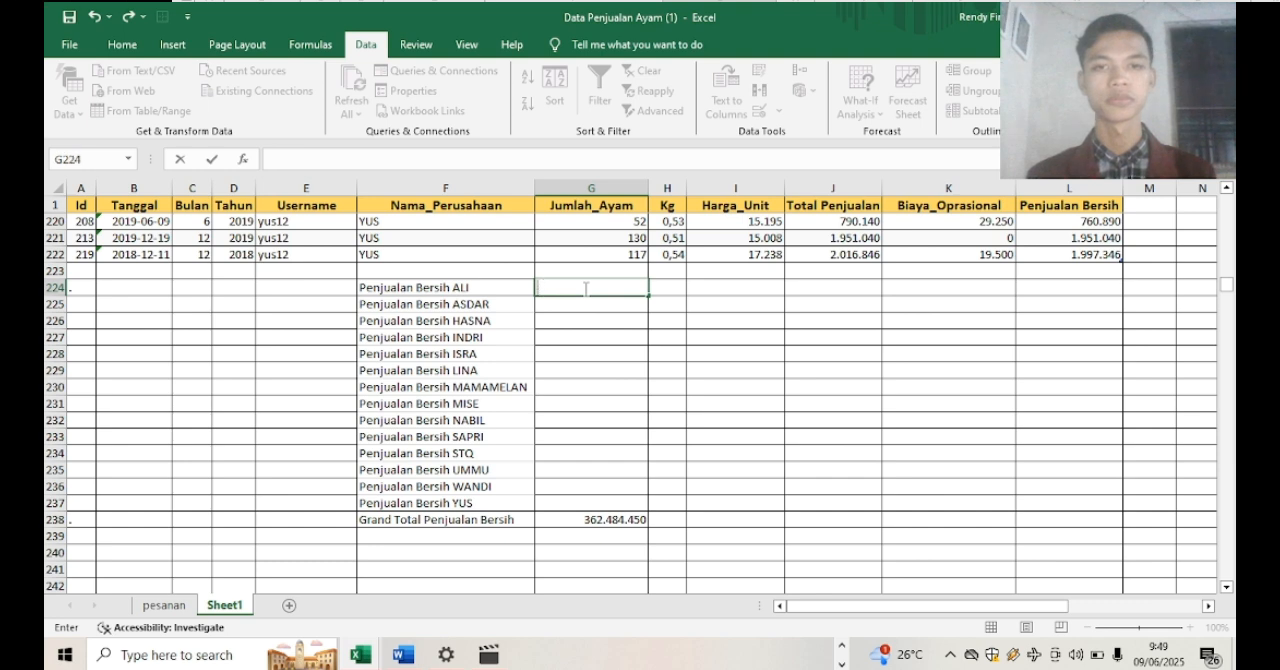
type("SUM")
key("BackSpace")
key("BackSpace")
key("BackSpace")
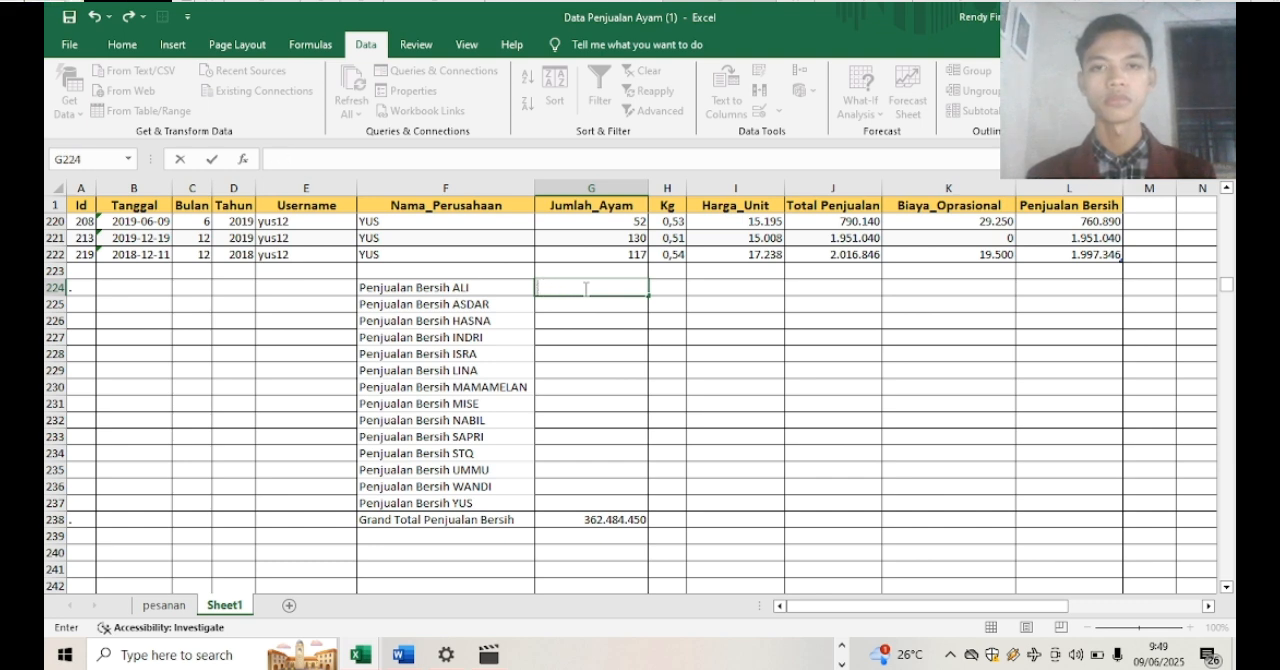
Calculate ALI's Penjualan Bersih in G224 with the formula =SUMIF(F2:F222;"ALI";L2:L222)
type("=SUM")
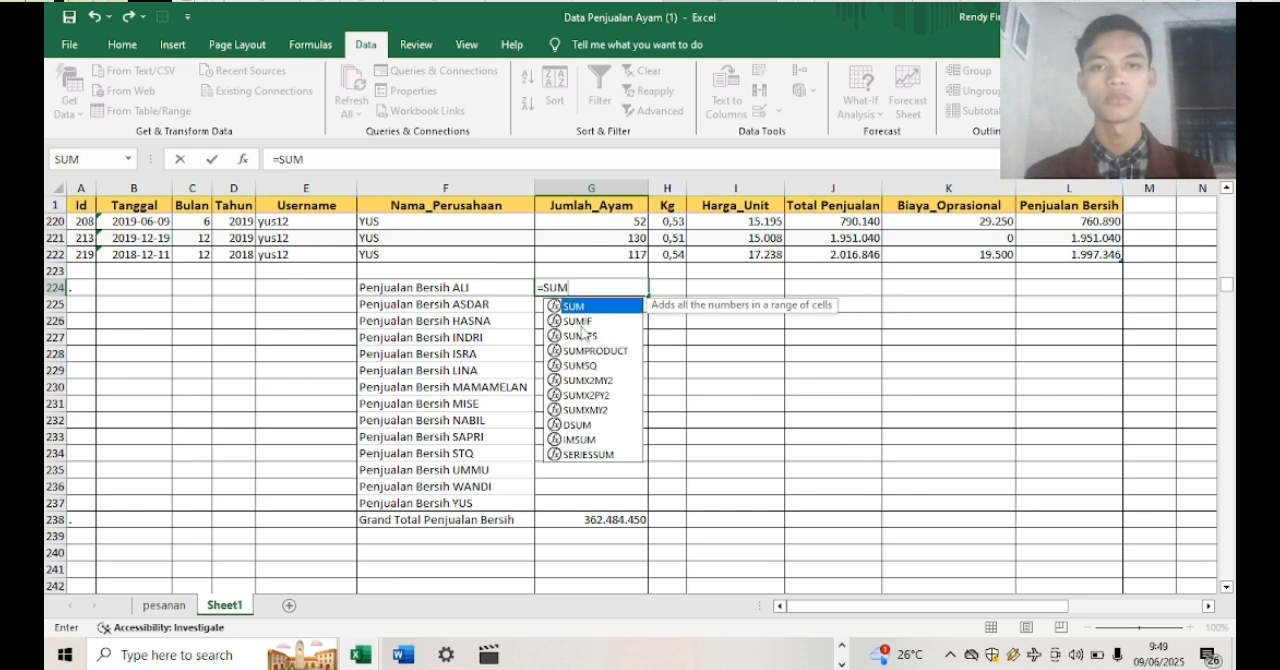
double_click(586, 321)
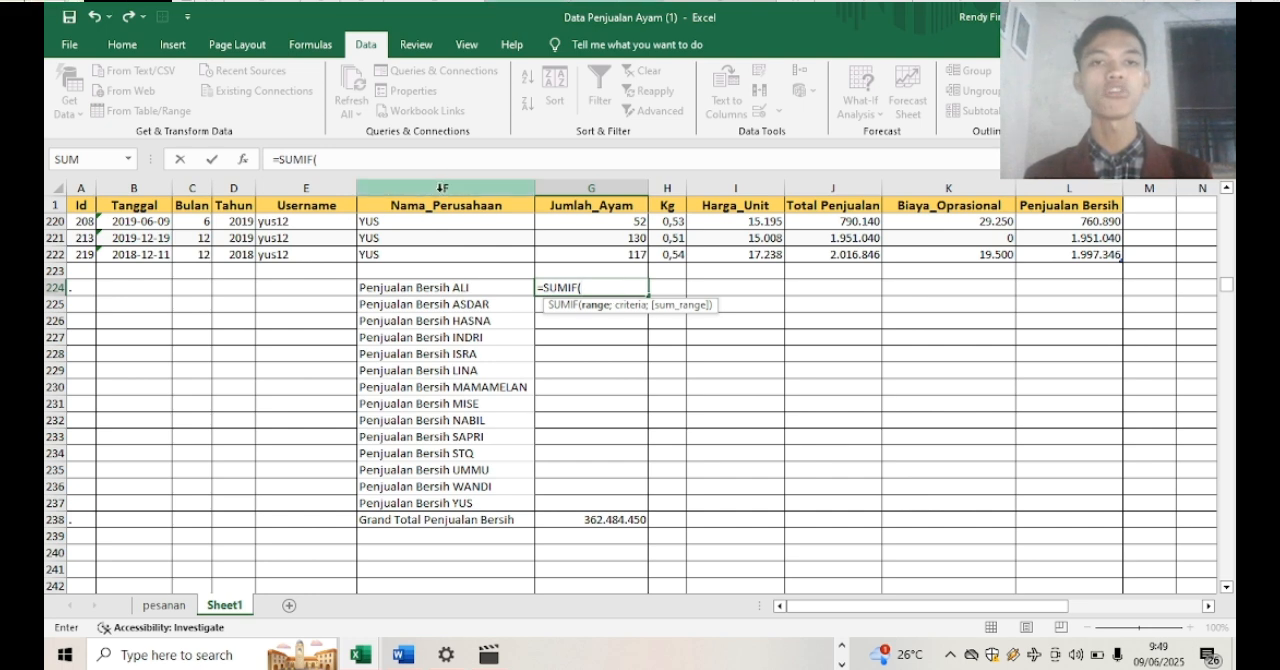
type("F")
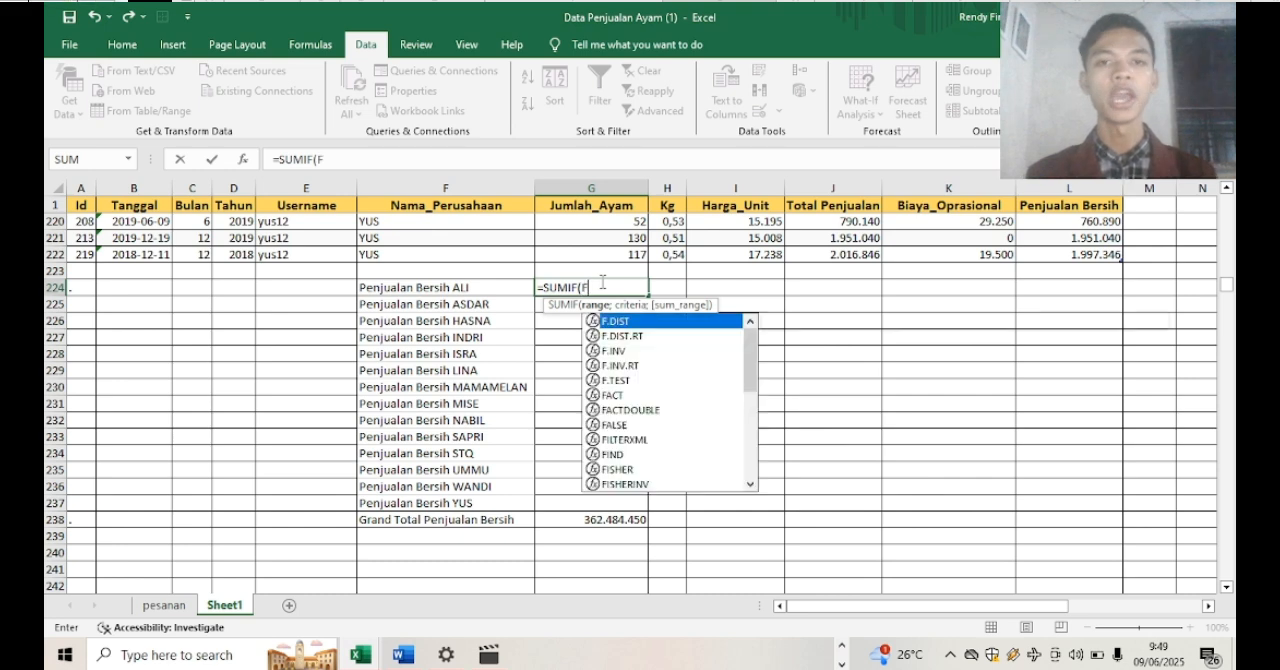
type("2")
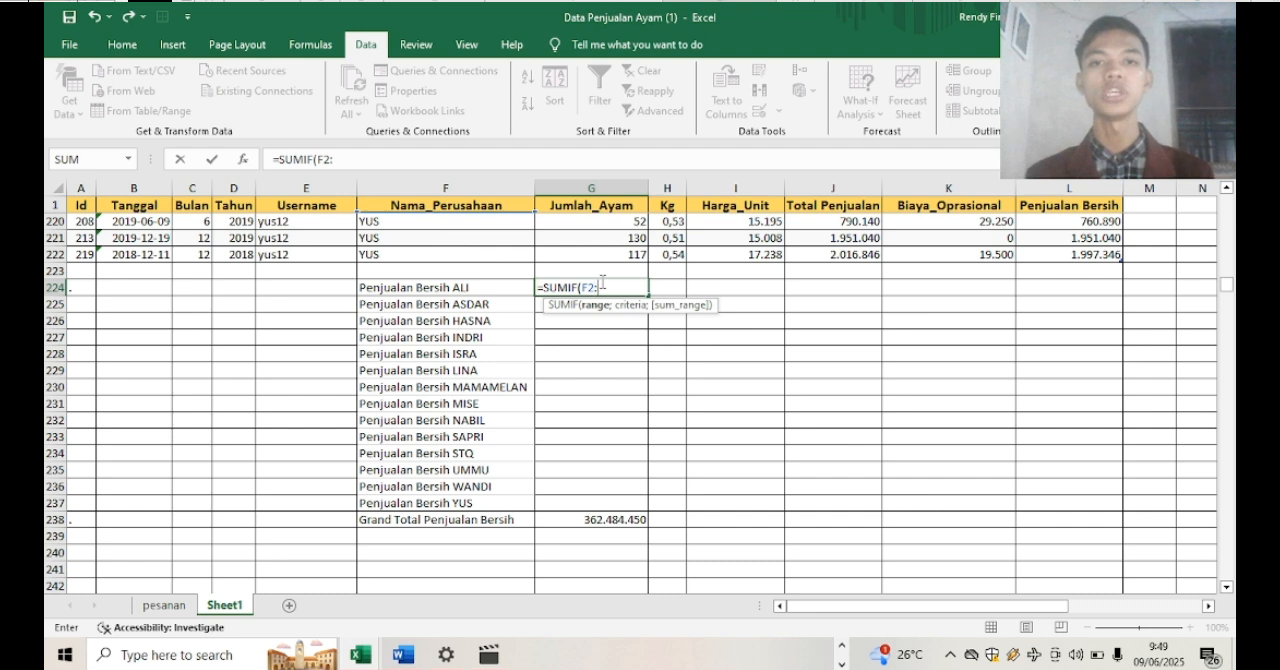
type(":F")
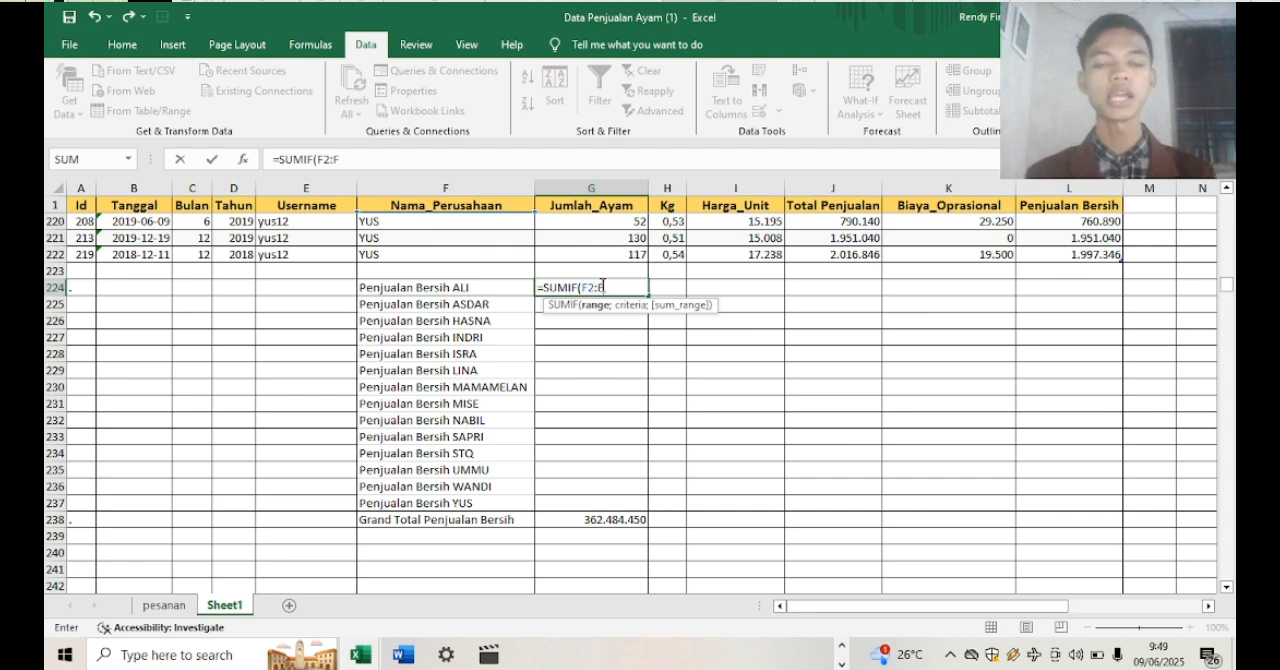
type("222")
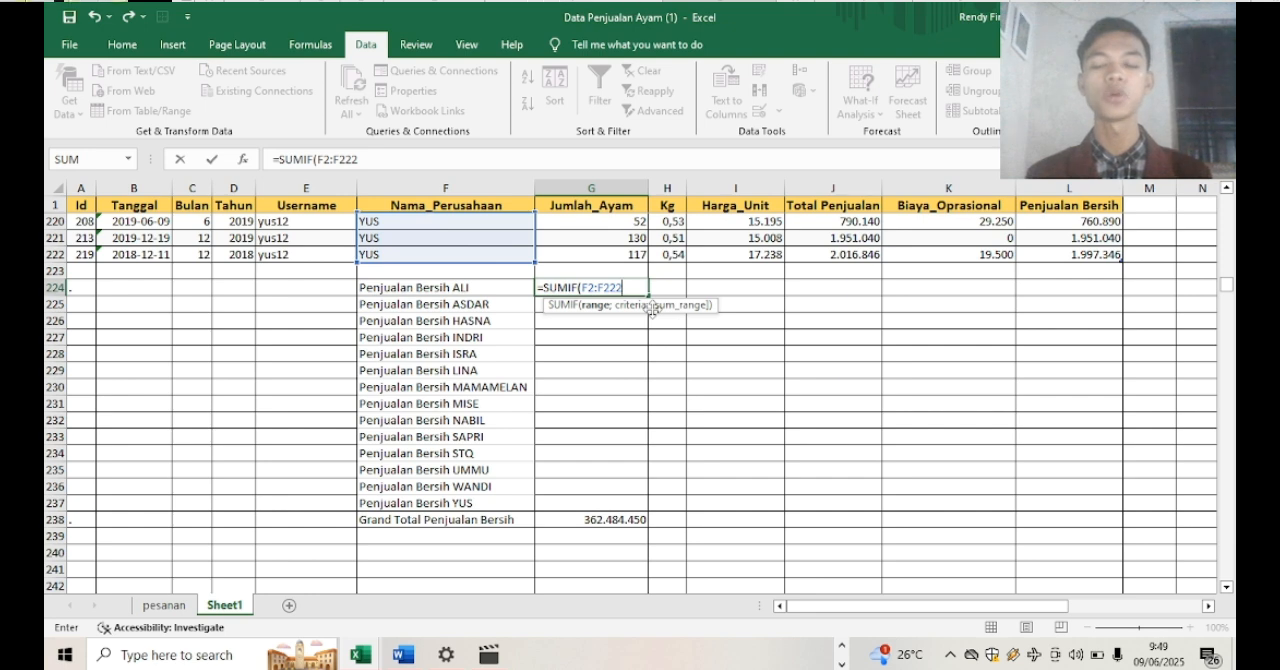
type(";\"ALI")
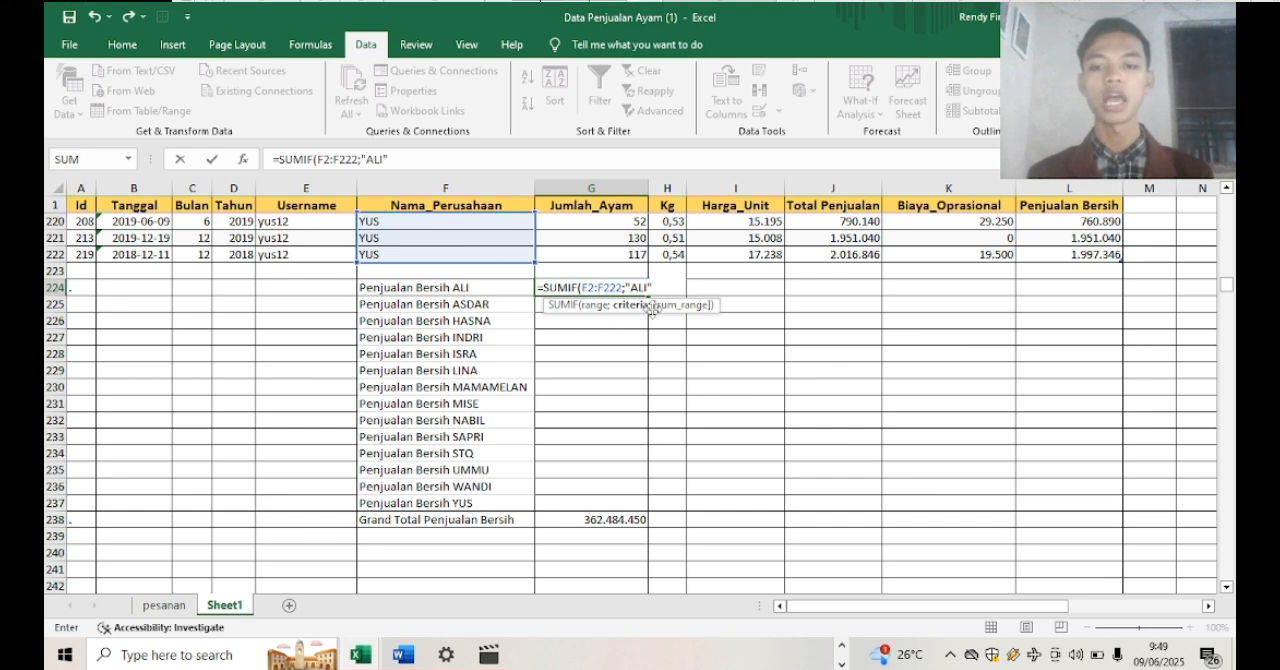
type(";")
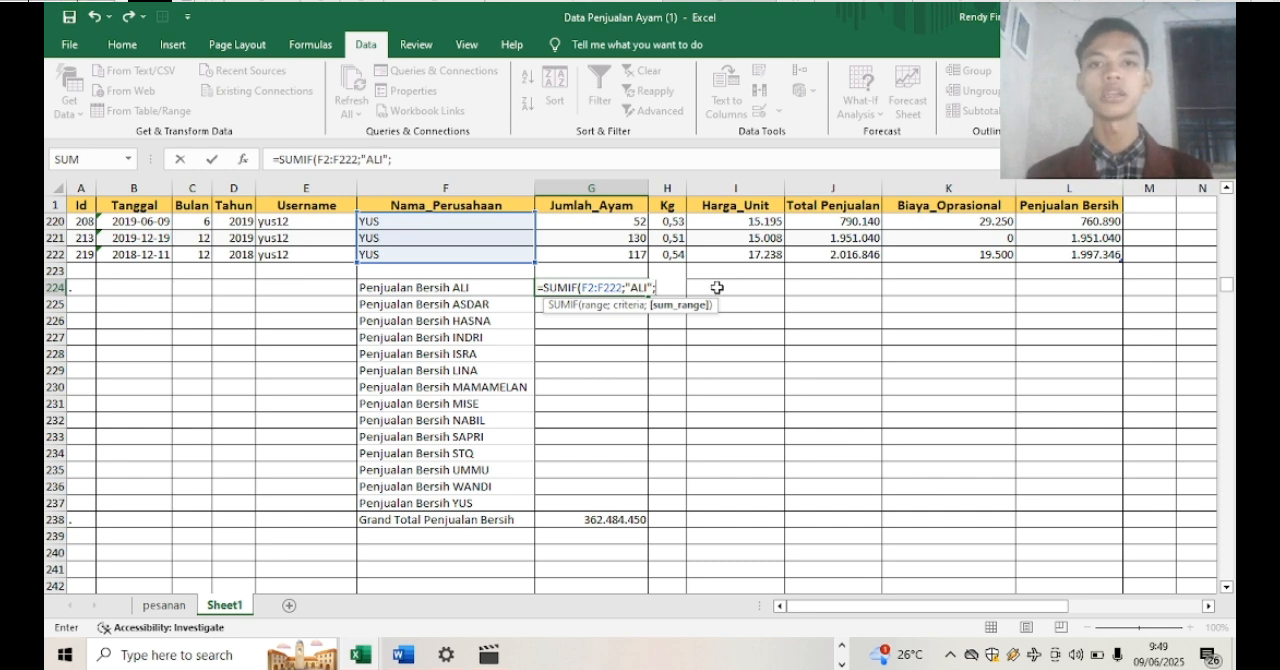
type("L")
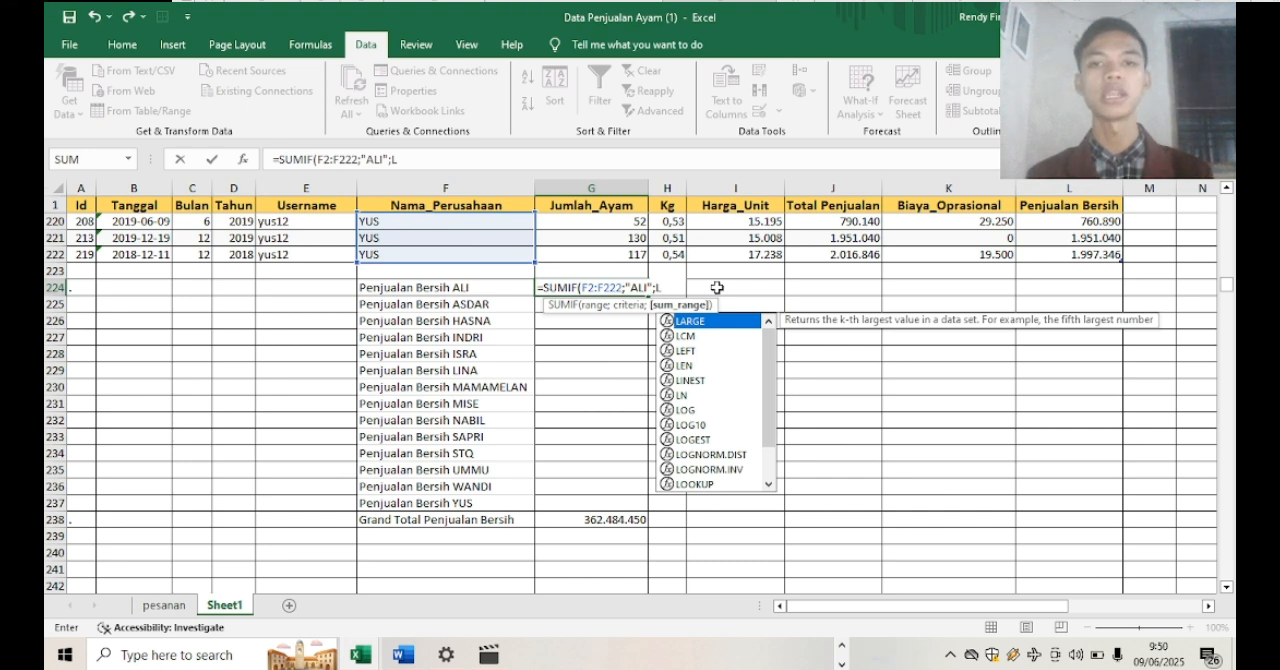
type("2")
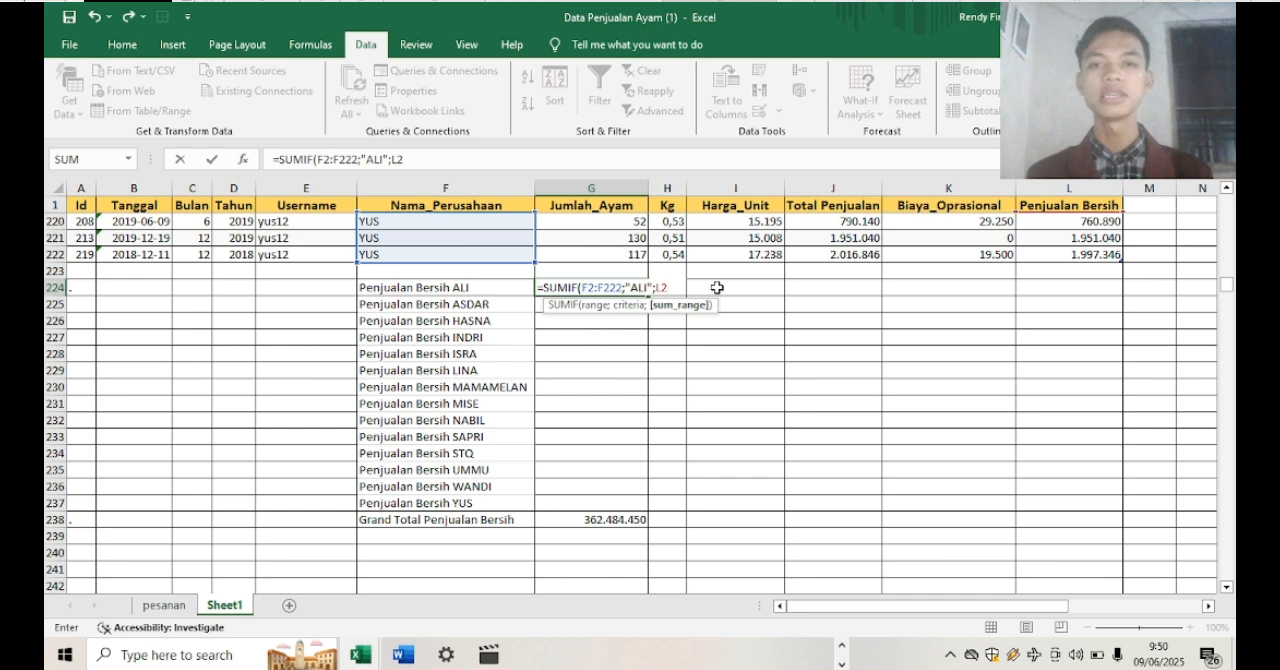
type(":")
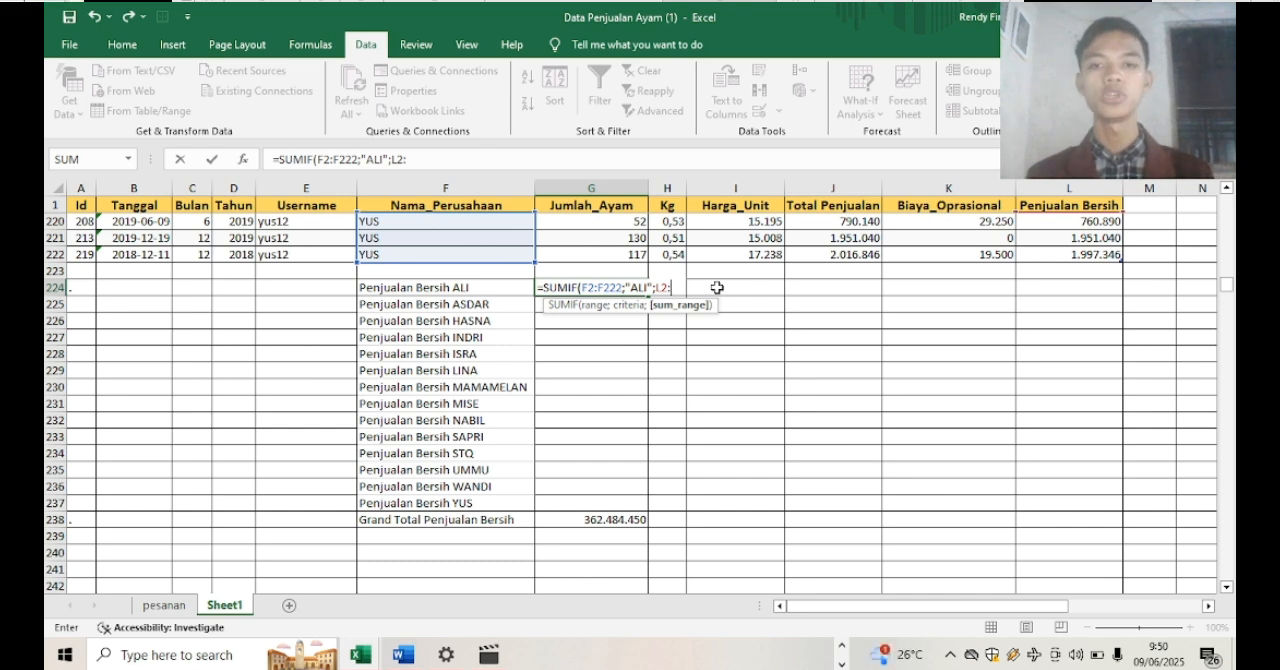
type("L")
type("222")
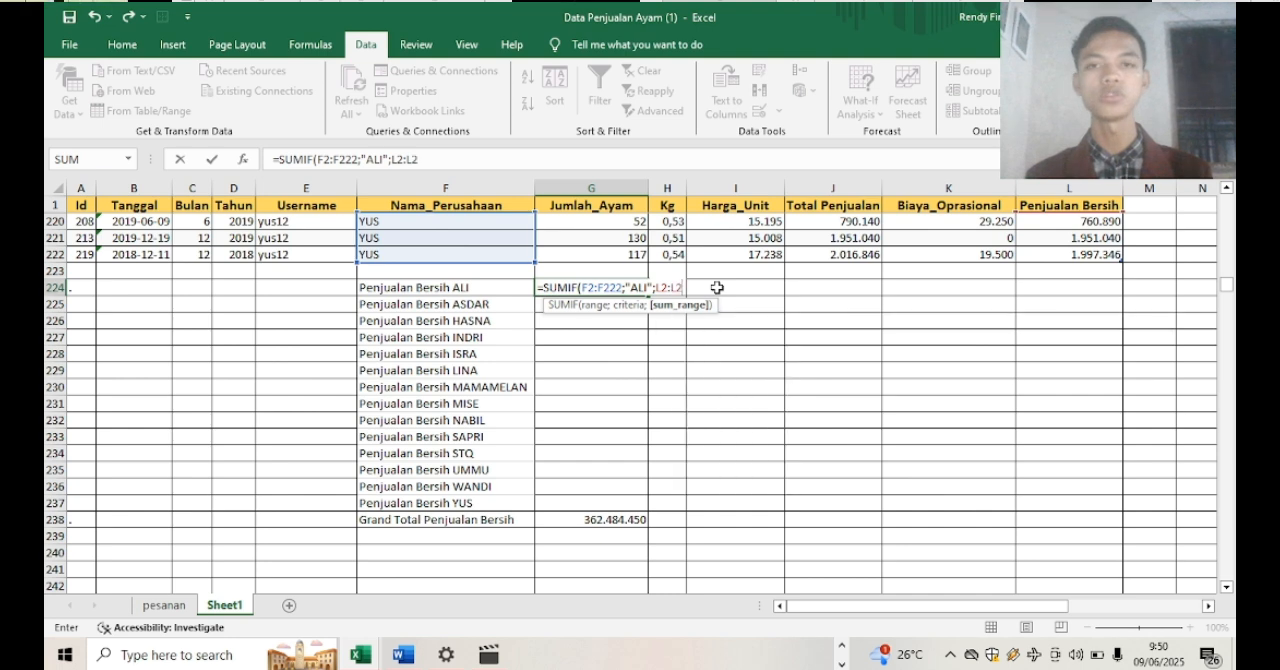
type(")")
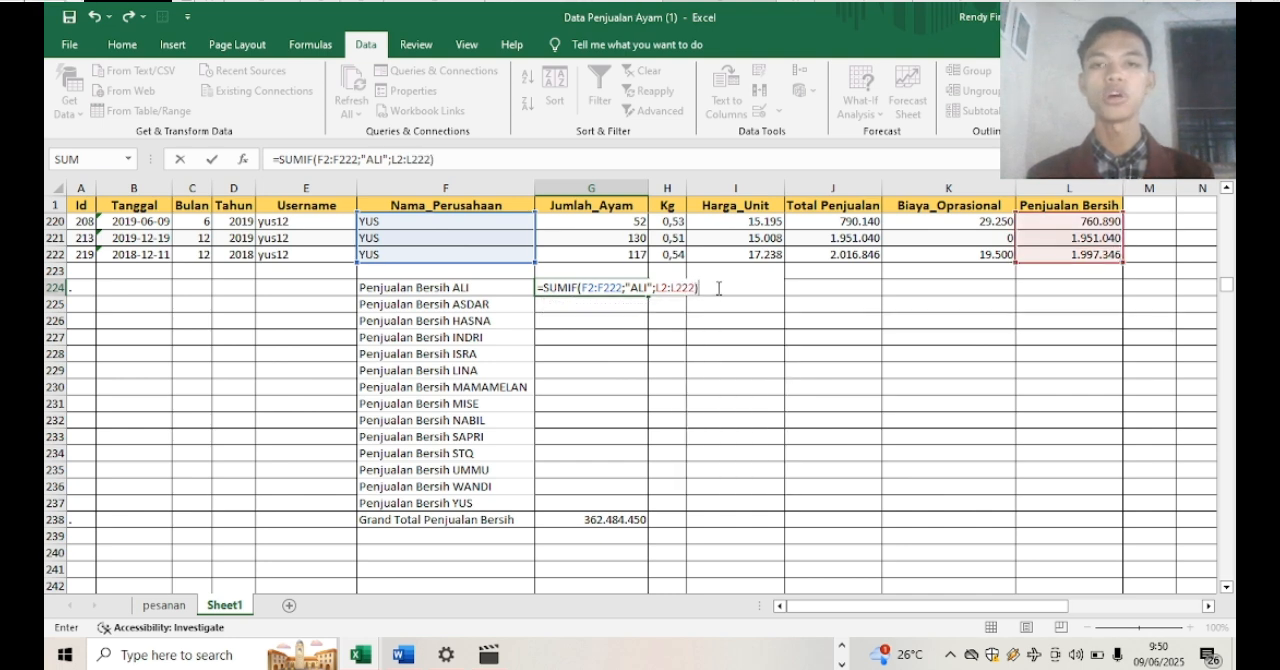
key("Return")
Fill the SUMIF formula from G224 down to G237 for the remaining companies
left_click(596, 285)
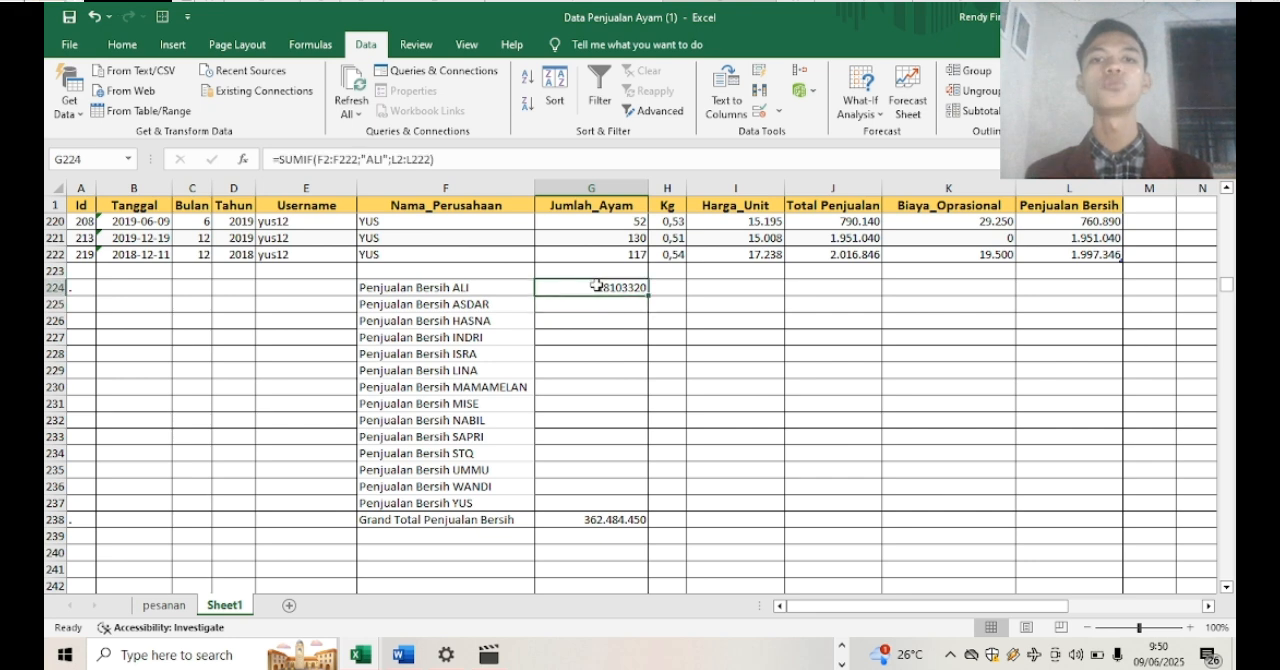
left_click_drag(648, 296, 642, 510)
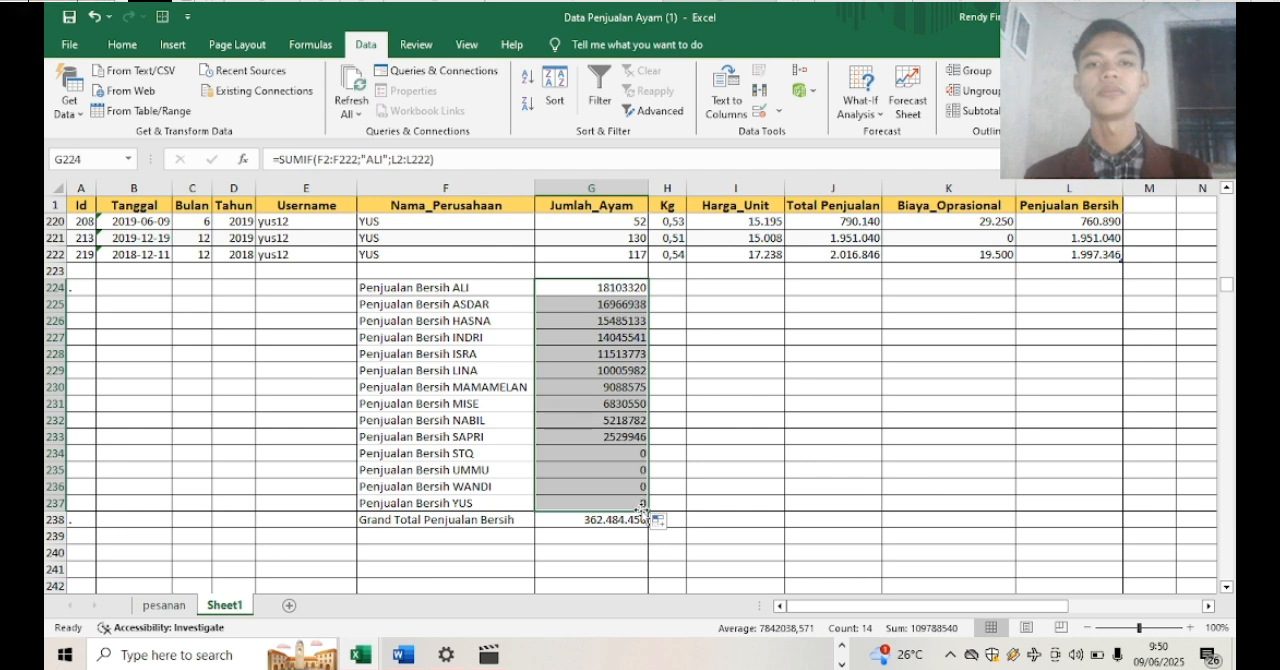
left_click(692, 386)
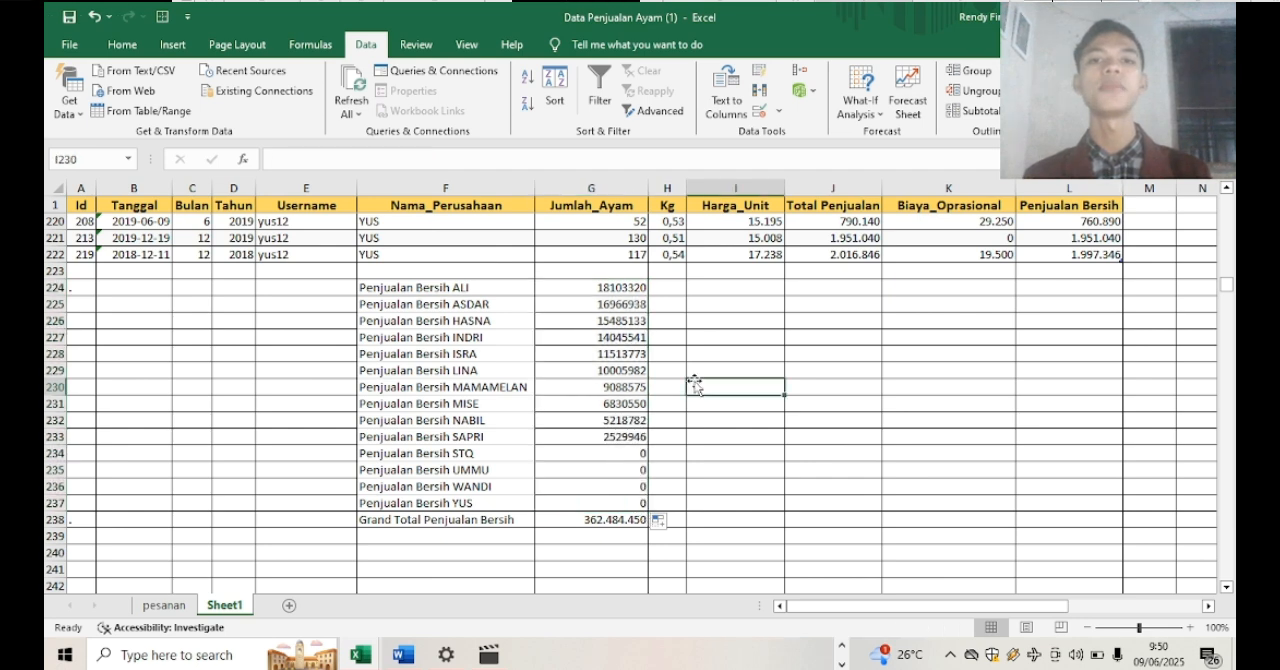
Correct the formula in G225 for ASDAR to =SUMIF(F2:F222;"ASDAR";L2:L222)
left_click(603, 305)
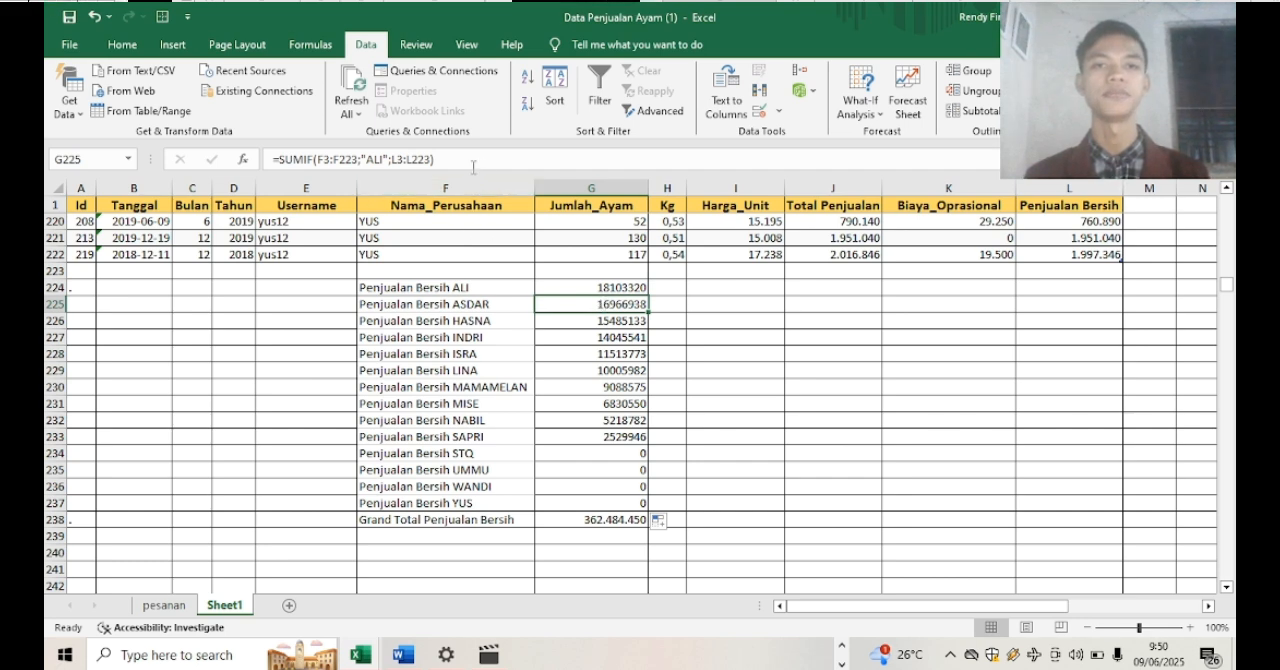
left_click(329, 160)
key("BackSpace")
type("2")
left_click(357, 160)
key("BackSpace")
key("2")
left_click(384, 160)
key("BackSpace")
key("BackSpace")
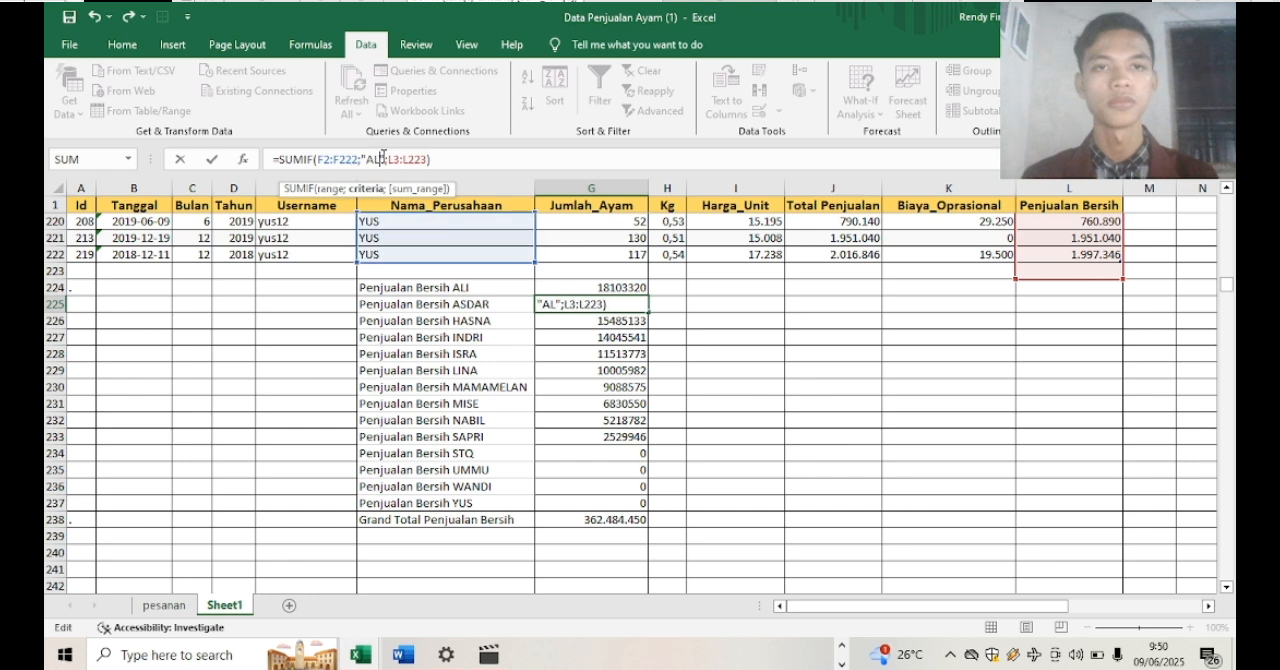
type("SDAR")
left_click(423, 160)
key("BackSpace")
key("2")
key("Return")
Correct the formula in G226 for HASNA to =SUMIF(F2:F222;"HASNA";L2:L222)
left_click(329, 160)
key("BackSpace")
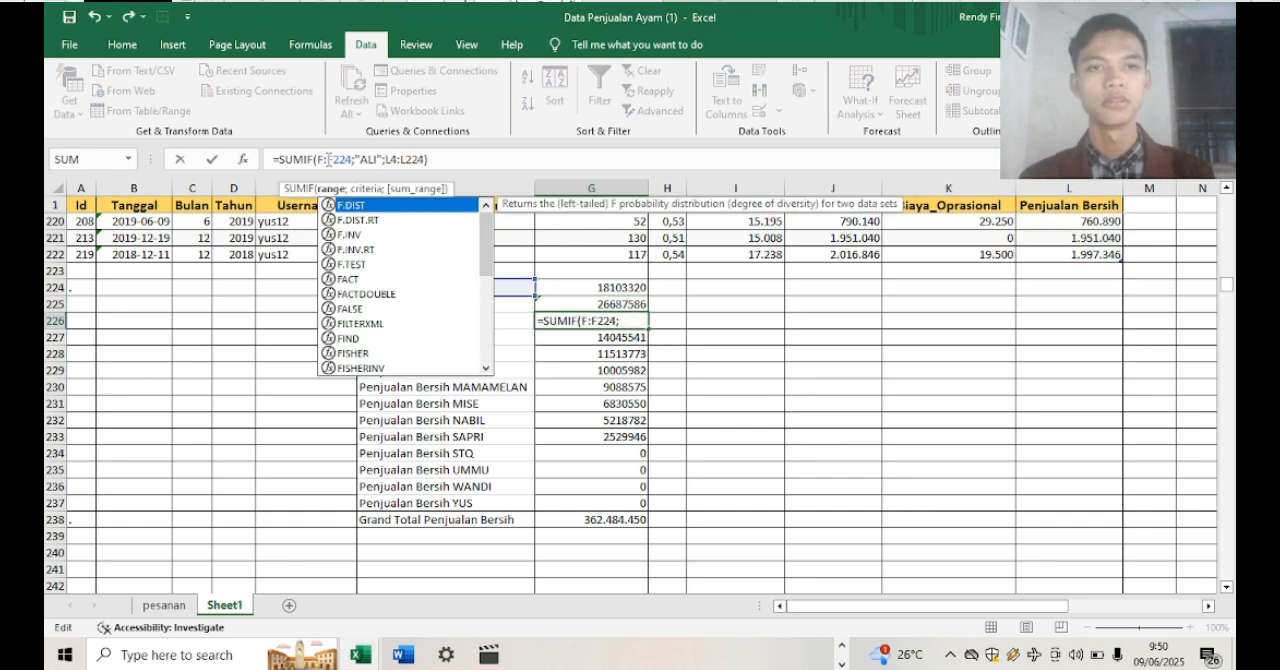
type("2")
left_click(357, 160)
key("BackSpace")
key("2")
left_click(385, 159)
key("BackSpace")
key("BackSpace")
key("BackSpace")
type("HASNA")
left_click(421, 160)
key("BackSpace")
key("2")
left_click(449, 160)
key("BackSpace")
key("2")
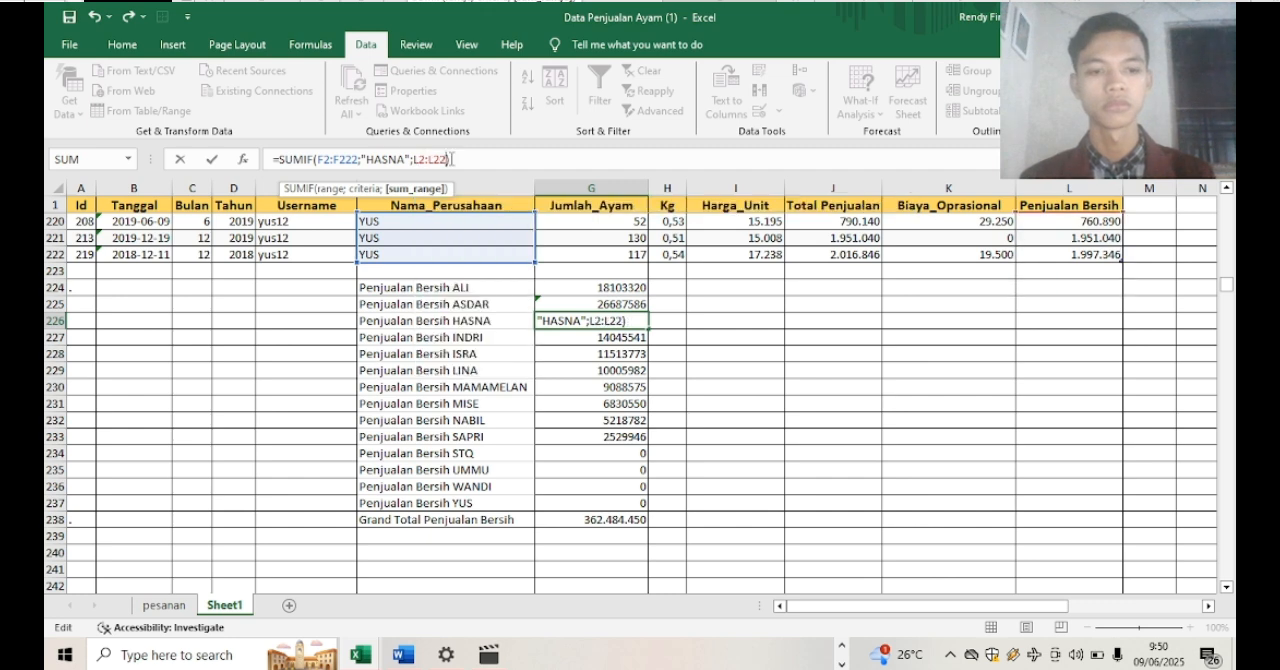
key("Return")
Correct the formula in G227 for INDRI to =SUMIF(F2:F222;"INDRI";L2:L222)
left_click(329, 160)
key("BackSpace")
key("2")
left_click(357, 160)
key("BackSpace")
key("2")
left_click(385, 159)
key("BackSpace")
key("BackSpace")
key("BackSpace")
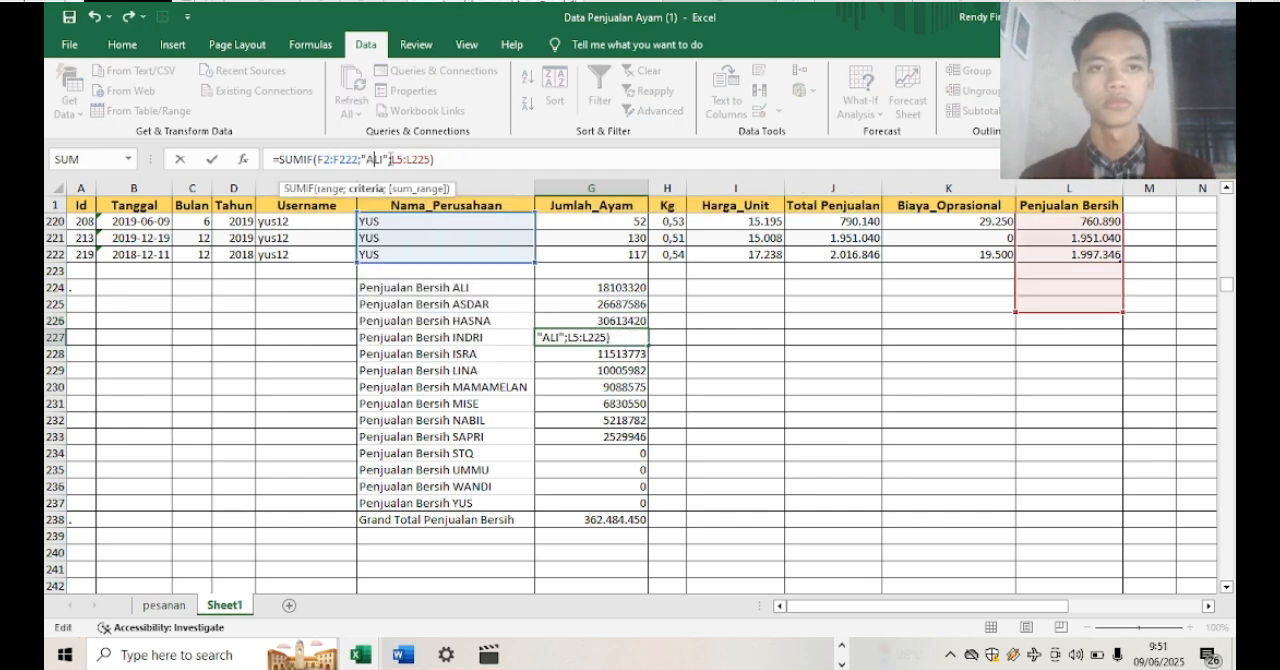
type("INDRI")
left_click(419, 160)
key("BackSpace")
key("2")
left_click(444, 160)
key("BackSpace")
key("2")
key("Return")
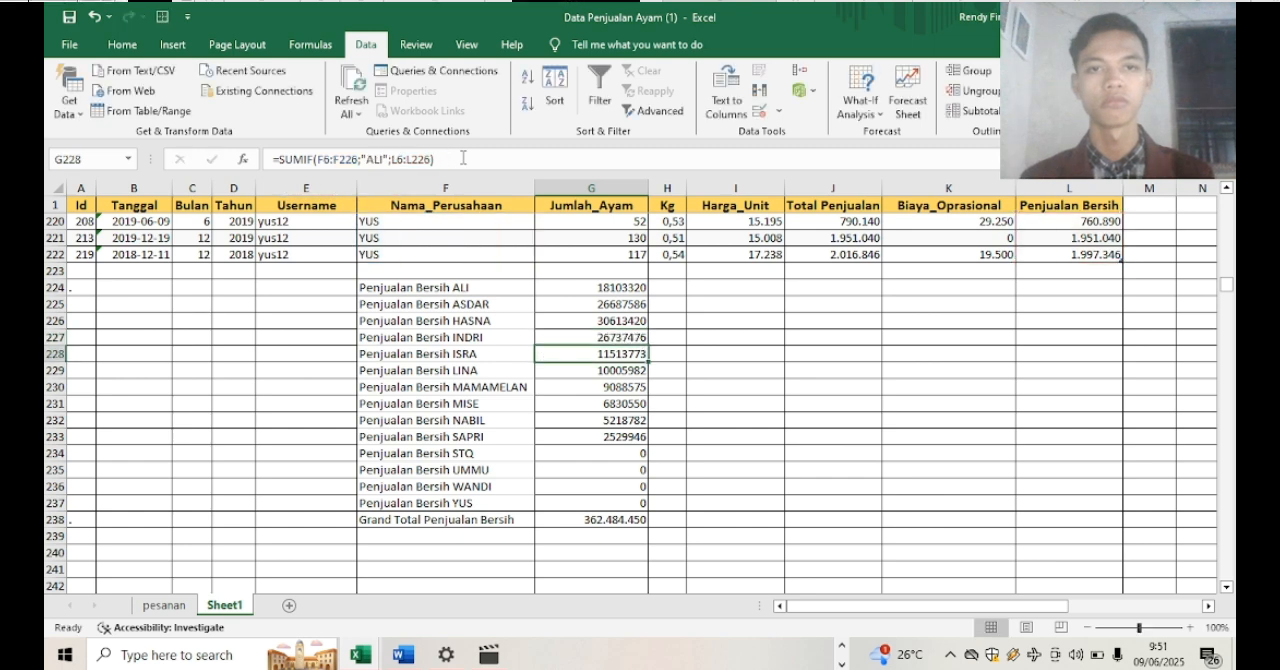
Correct the formula in G228 for ISRA to =SUMIF(F2:F222;"ISRA";L2:L222)
left_click(329, 160)
key("BackSpace")
type("2")
left_click(357, 160)
key("BackSpace")
key("2")
left_click(385, 159)
key("BackSpace")
key("BackSpace")
key("BackSpace")
type("ISRA")
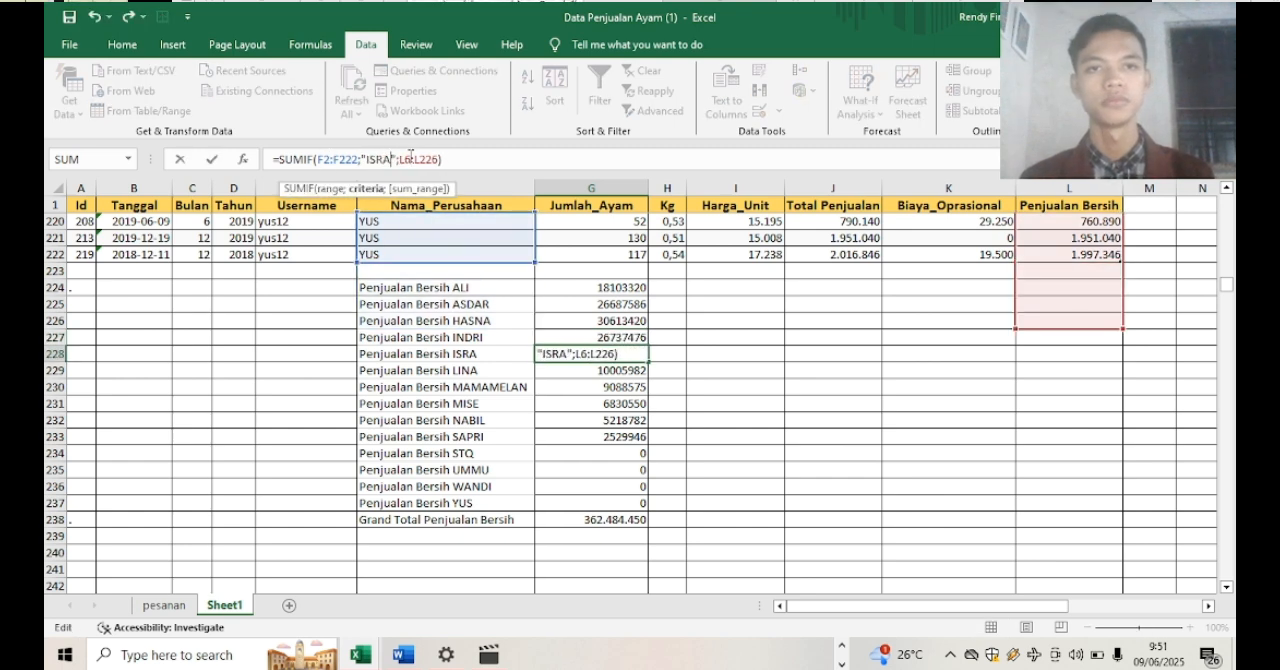
left_click(410, 160)
key("BackSpace")
key("2")
left_click(438, 159)
key("BackSpace")
key("2")
key("Return")
Correct the formula in G229 for LINA to =SUMIF(F2:F222;"LINA";L2:L222)
left_click(329, 160)
key("BackSpace")
key("2")
left_click(357, 160)
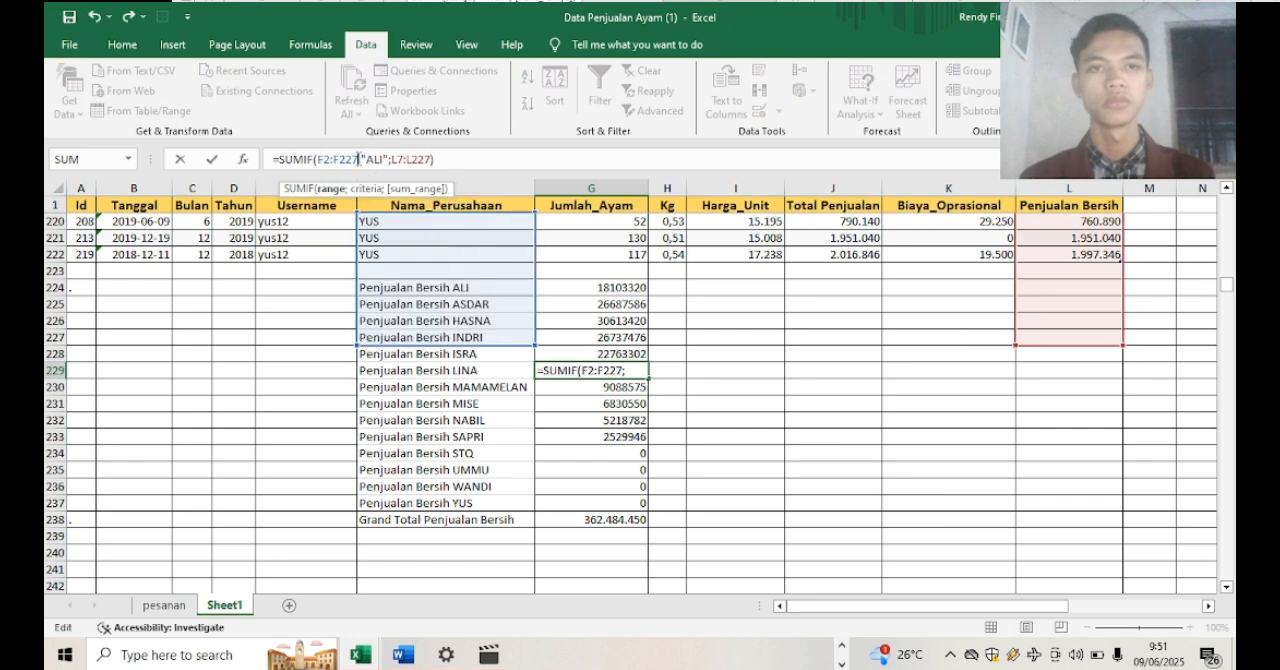
key("BackSpace")
key("2")
left_click(384, 159)
key("BackSpace")
key("BackSpace")
key("BackSpace")
type("LINA")
left_click(410, 160)
key("BackSpace")
key("2")
left_click(438, 159)
key("BackSpace")
key("2")
key("Return")
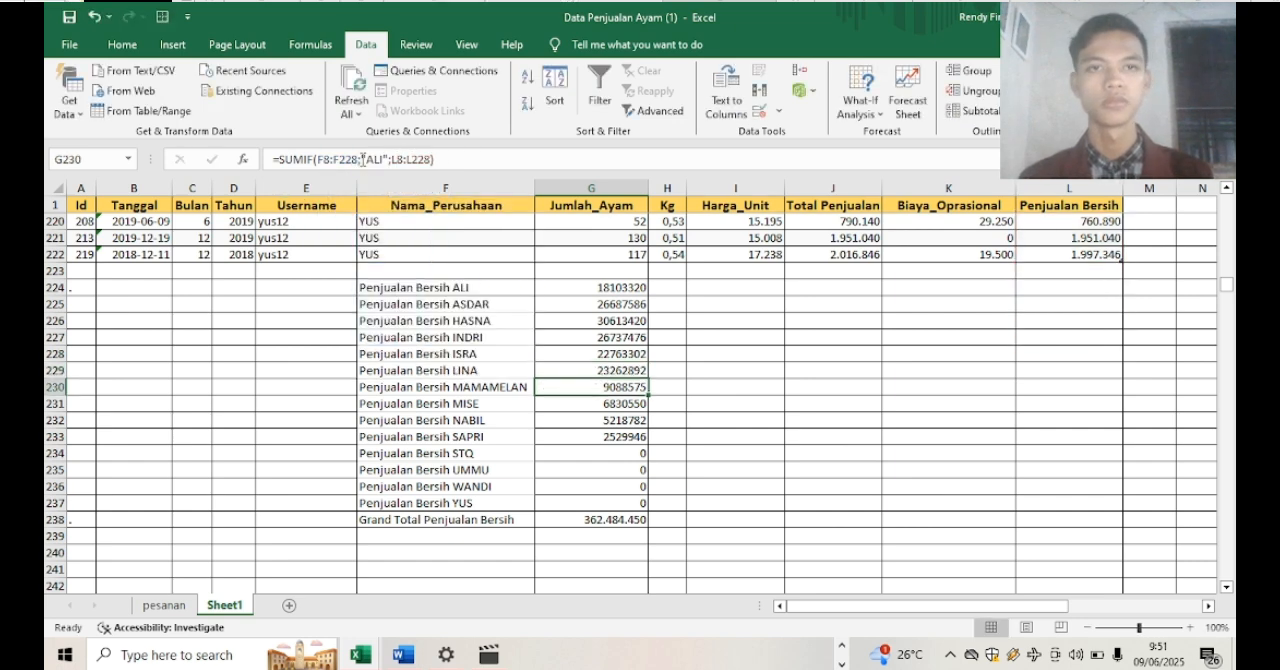
Correct the formula in G230 for MAMAMELAN to =SUMIF(F2:F222;"MAMAMELAN";L2:L222)
left_click(331, 160)
key("BackSpace")
type("2")
left_click(360, 160)
key("BackSpace")
type("2")
left_click(390, 159)
key("BackSpace")
key("BackSpace")
key("BackSpace")
type("MAMAMELAN")
left_click(457, 159)
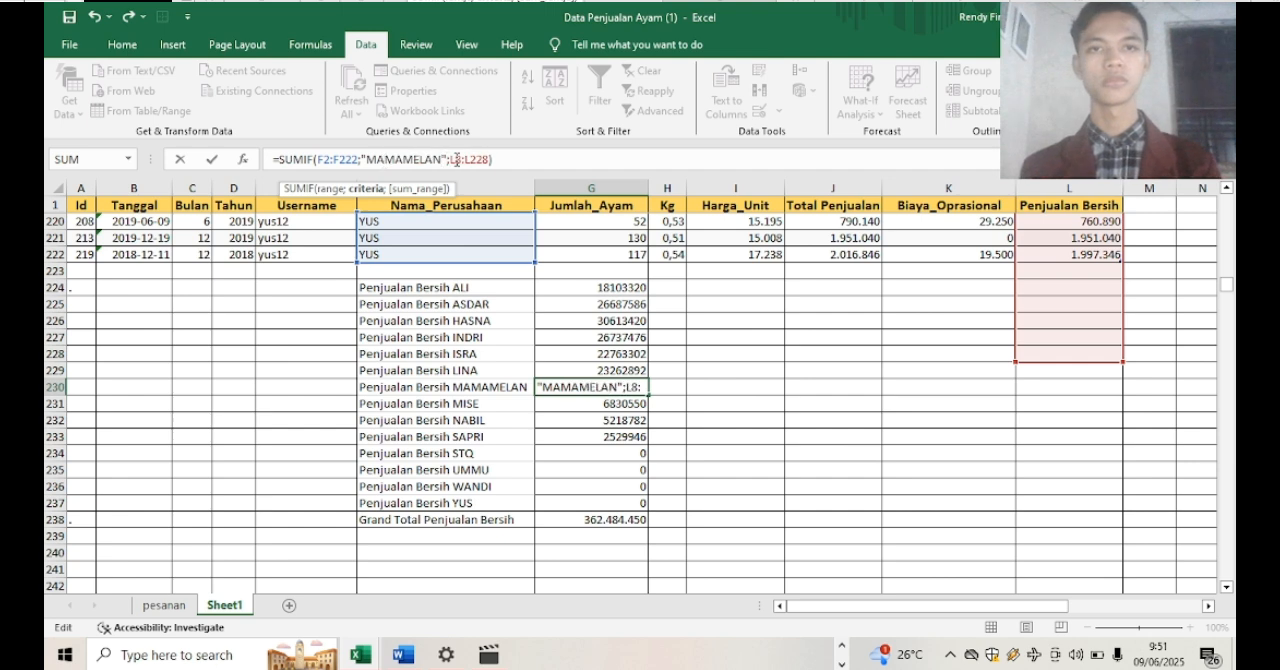
left_click(488, 160)
key("BackSpace")
key("2")
key("Return")
Correct the formula in G231 for MISE to =SUMIF(F2:F222;"MISE";L2:L222)
left_click(331, 160)
key("BackSpace")
key("2")
left_click(359, 160)
key("BackSpace")
key("2")
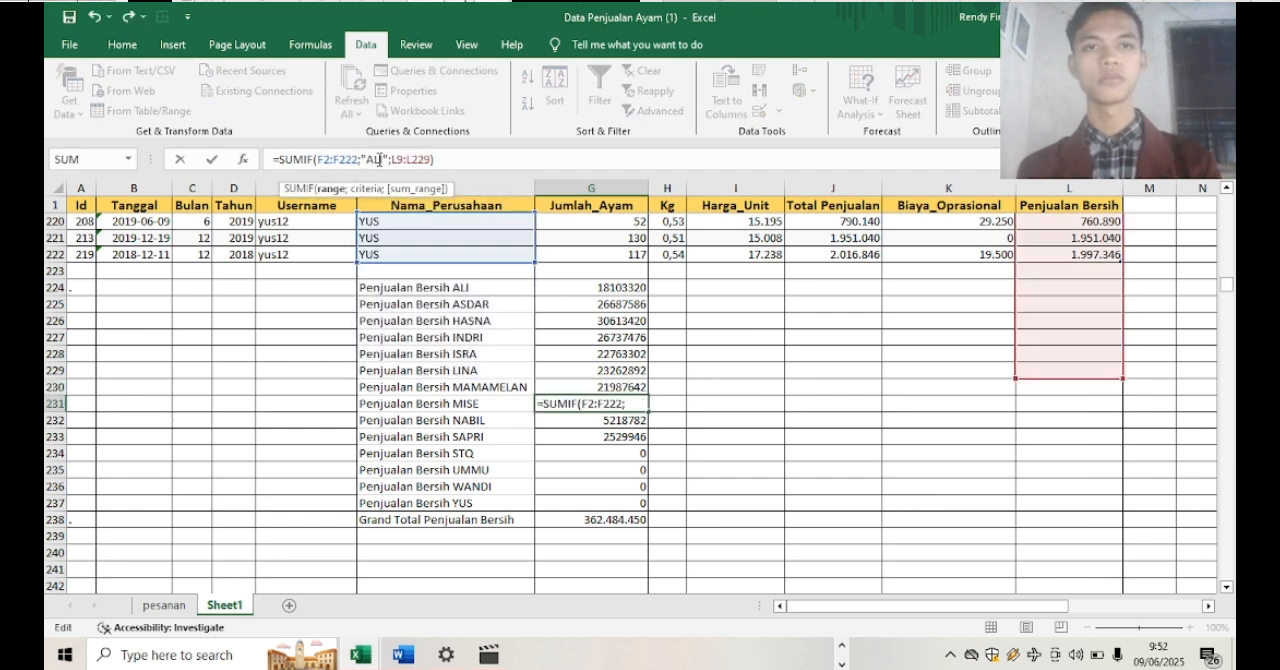
left_click(383, 160)
key("BackSpace")
key("BackSpace")
key("BackSpace")
key("shift+m")
key("shift+i")
type("SE")
left_click(413, 160)
key("BackSpace")
key("2")
left_click(439, 160)
key("BackSpace")
type("2")
key("Return")
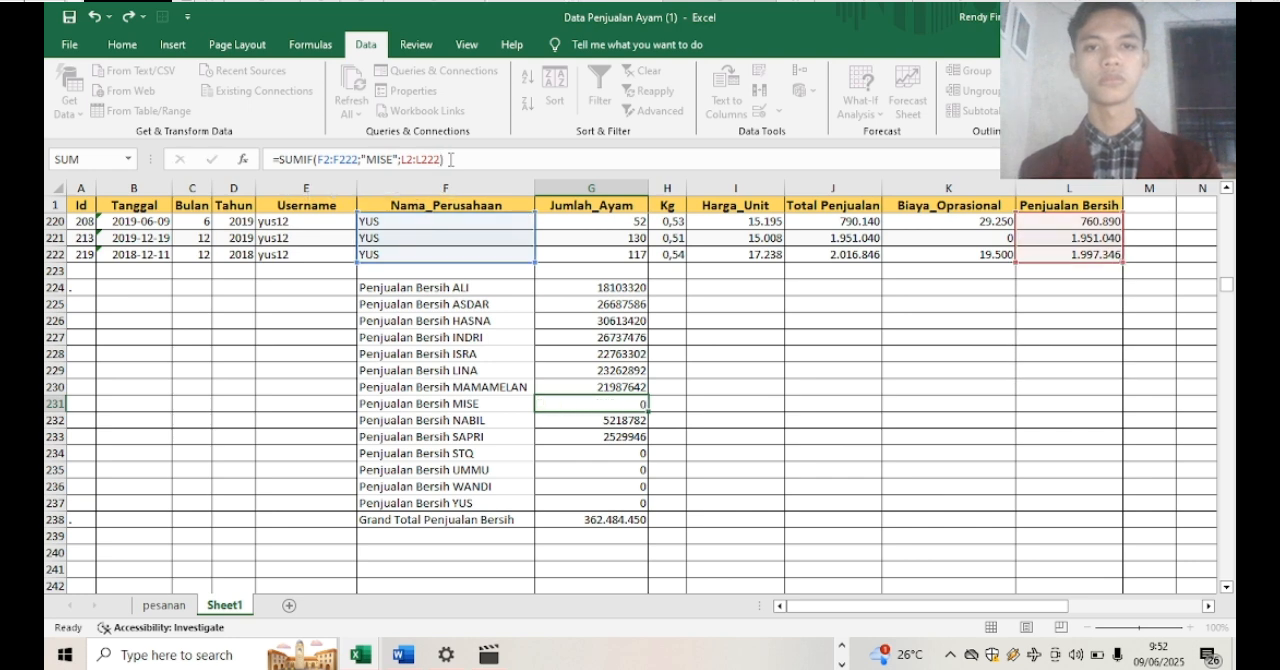
Correct the formula in G232 for NABIL to =SUMIF(F2:F222;"NABIL";L2:L222)
left_click(337, 160)
key("BackSpace")
key("BackSpace")
type("2")
left_click(359, 160)
key("BackSpace")
key("BackSpace")
type("22")
left_click(383, 160)
key("BackSpace")
key("BackSpace")
key("BackSpace")
type("NABIL")
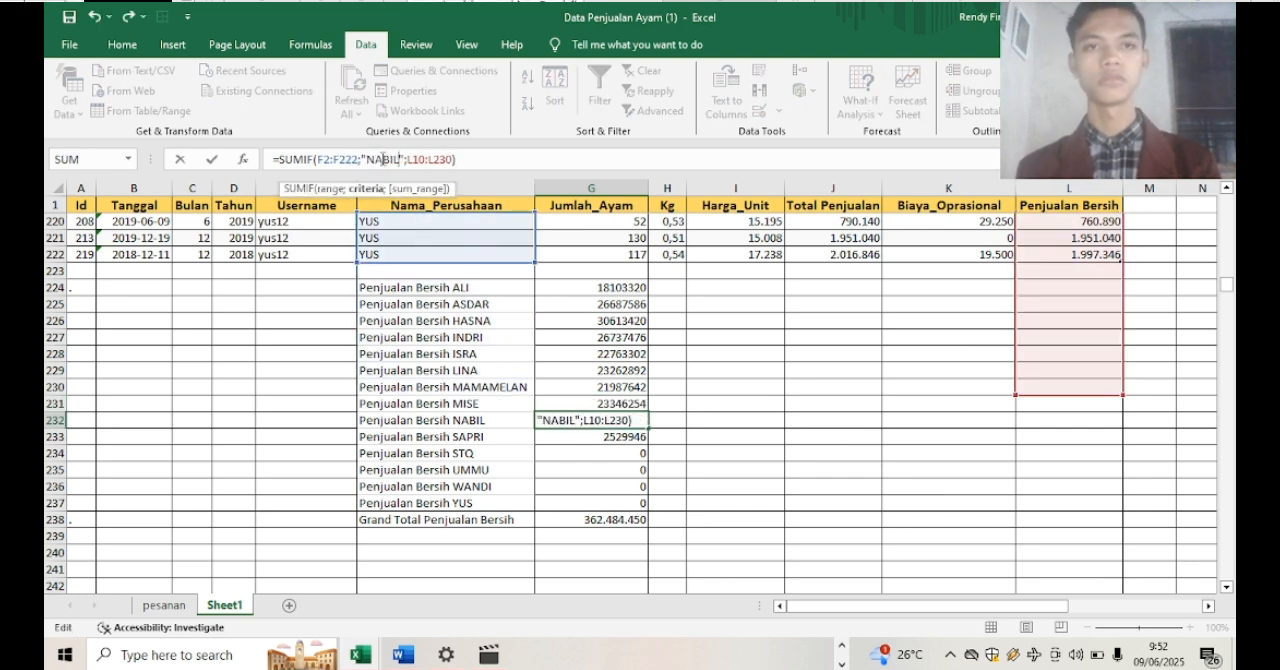
type("2")
left_click(446, 160)
Correct the formula in G233 for SAPRI to =SUMIF(F2:F222;"SAPRI";L2:L222)
key("BackSpace")
key("BackSpace")
type("22")
key("Return")
left_click(336, 160)
key("BackSpace")
key("BackSpace")
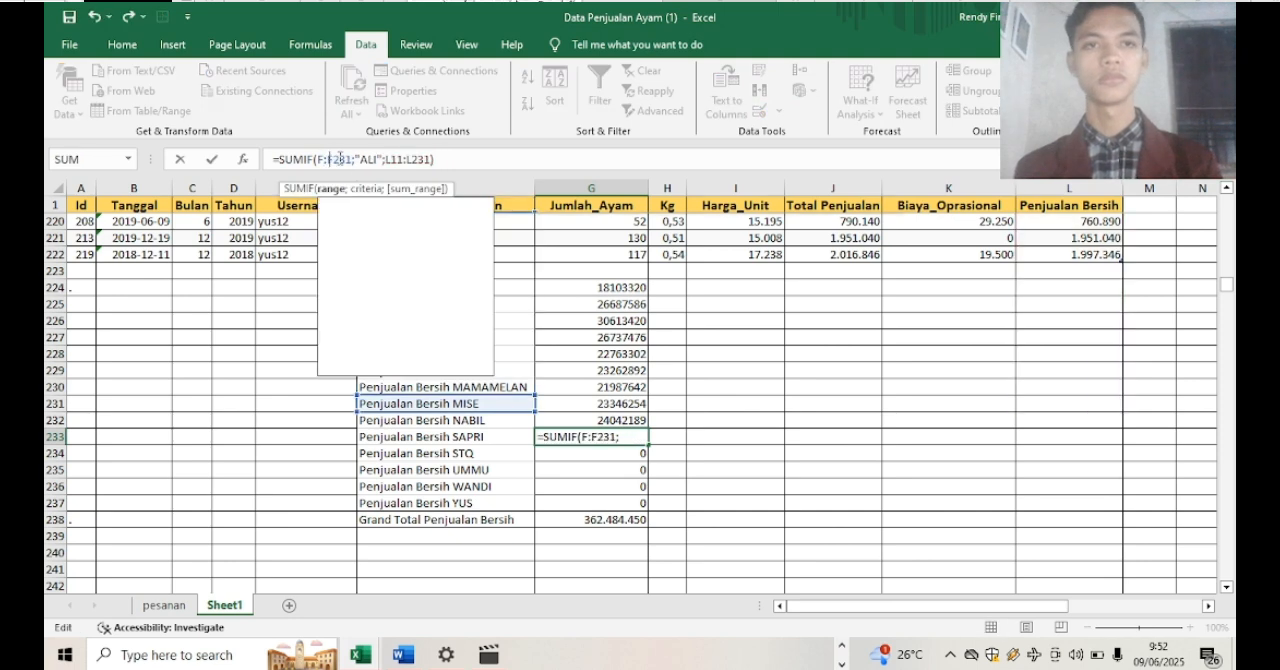
type("2")
left_click(357, 160)
key("BackSpace")
key("BackSpace")
type("22")
left_click(384, 160)
key("BackSpace")
key("BackSpace")
key("BackSpace")
type("SAPRI")
left_click(421, 160)
key("BackSpace")
key("BackSpace")
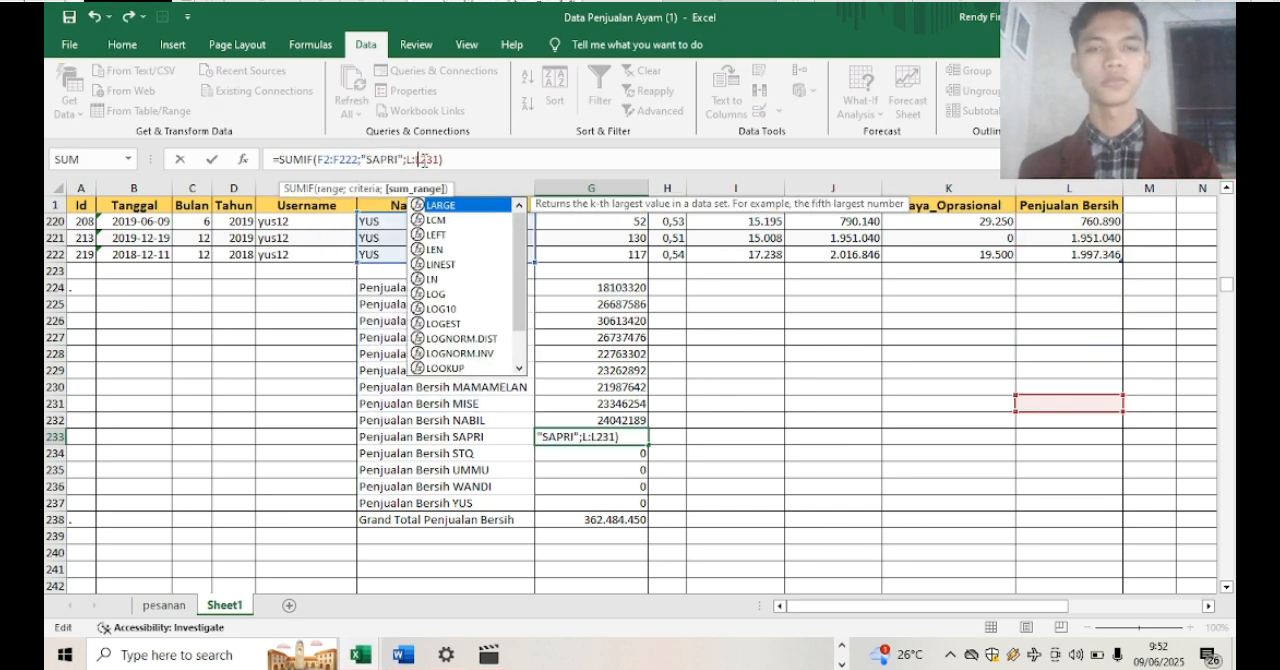
Correct the formula in G234 for STQ to =SUMIF(F2:F222;"STQ";L2:L222)
key("BackSpace")
type("22")
key("Return")
left_click(337, 160)
key("BackSpace")
key("BackSpace")
type("2")
left_click(358, 160)
key("BackSpace")
key("BackSpace")
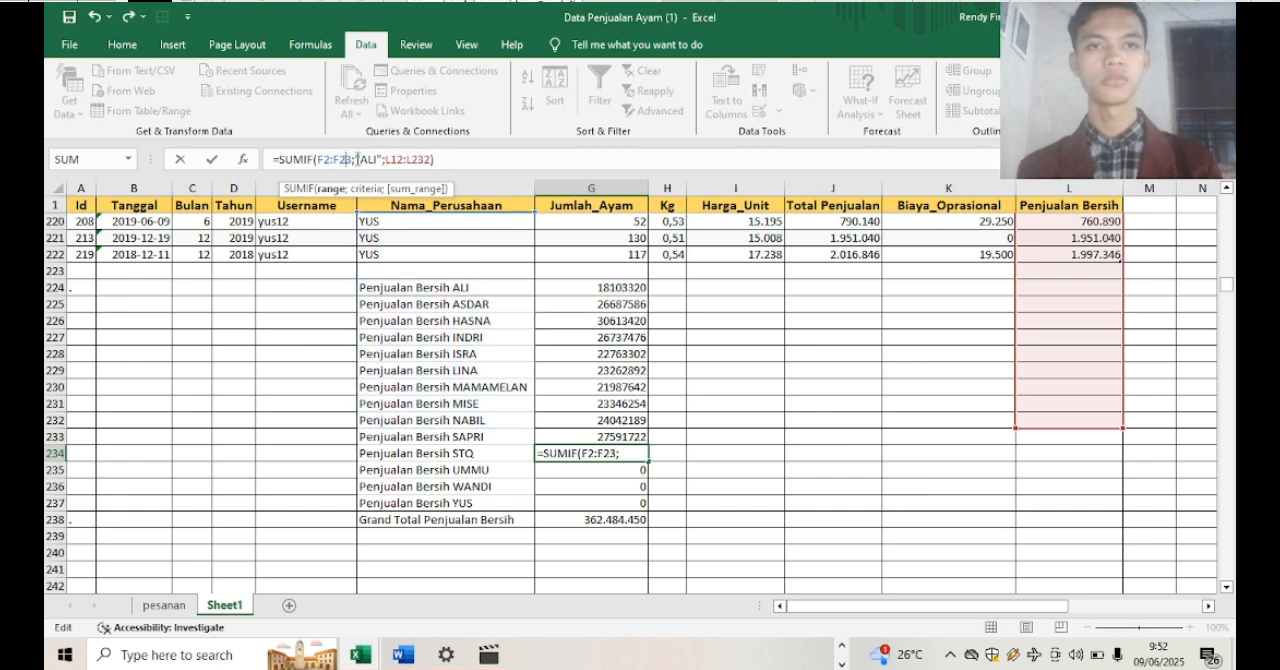
Correct the formula in G235 for UMMU to =SUMIF(F2:F222;"UMMU";L2:L222)
key("BackSpace")
type("STQ")
left_click(412, 160)
key("BackSpace")
left_click(433, 160)
key("BackSpace")
key("BackSpace")
type("22")
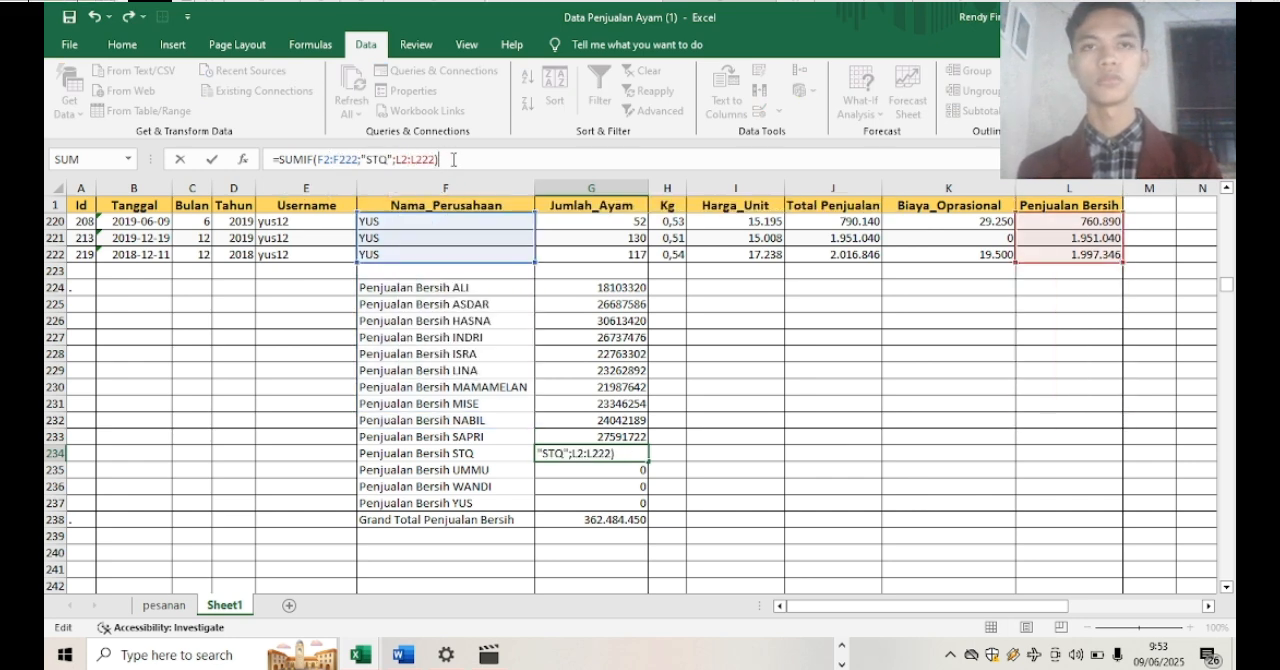
key("Return")
left_click(337, 160)
key("BackSpace")
key("BackSpace")
type("2")
left_click(358, 160)
key("BackSpace")
key("BackSpace")
key("BackSpace")
type("UMMU")
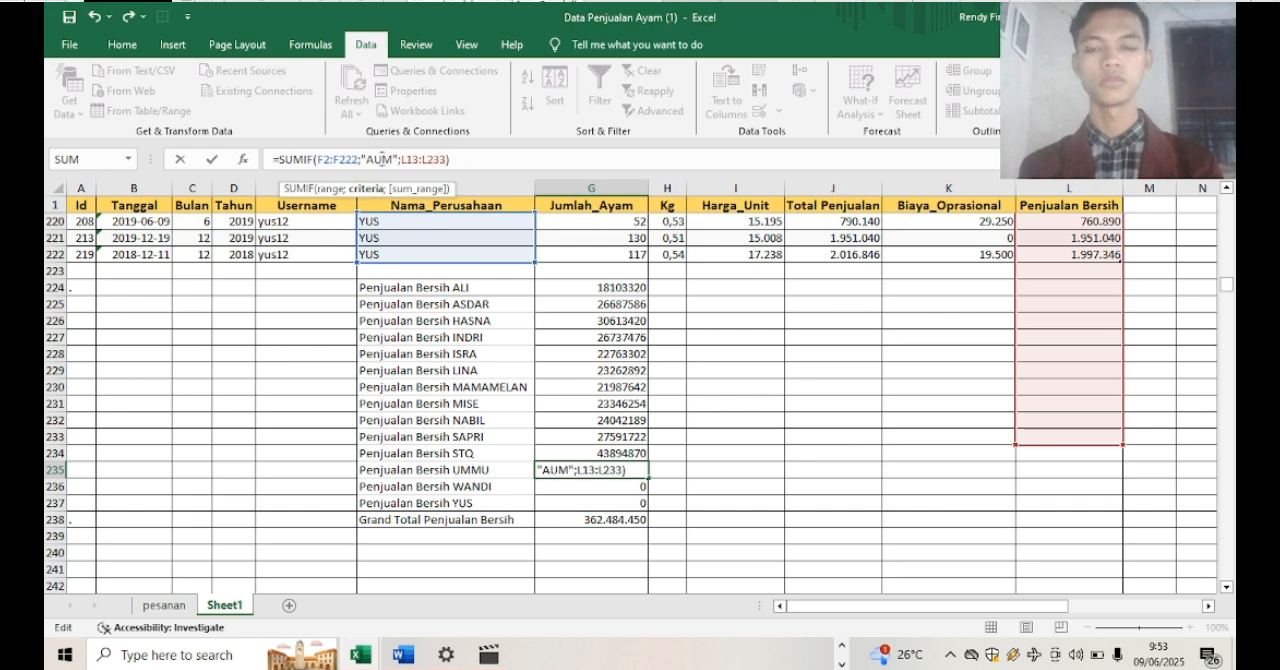
left_click(428, 160)
Correct the formula in G236 for WANDI to =SUMIF(F2:F222;"WANDI";L2:L222)
key("BackSpace")
key("BackSpace")
type("2")
left_click(448, 160)
key("BackSpace")
key("BackSpace")
type("22")
key("Return")
left_click(337, 160)
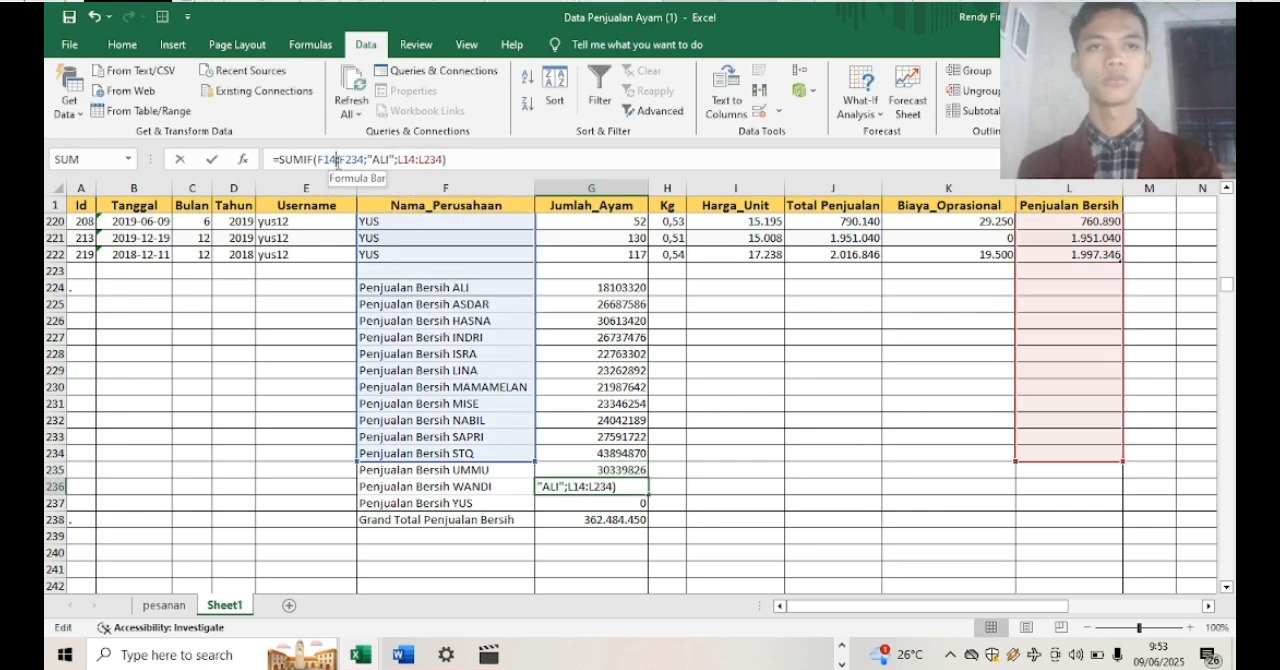
key("BackSpace")
key("BackSpace")
type("2")
left_click(359, 160)
key("BackSpace")
key("BackSpace")
type("22")
left_click(382, 161)
type("WANDI")
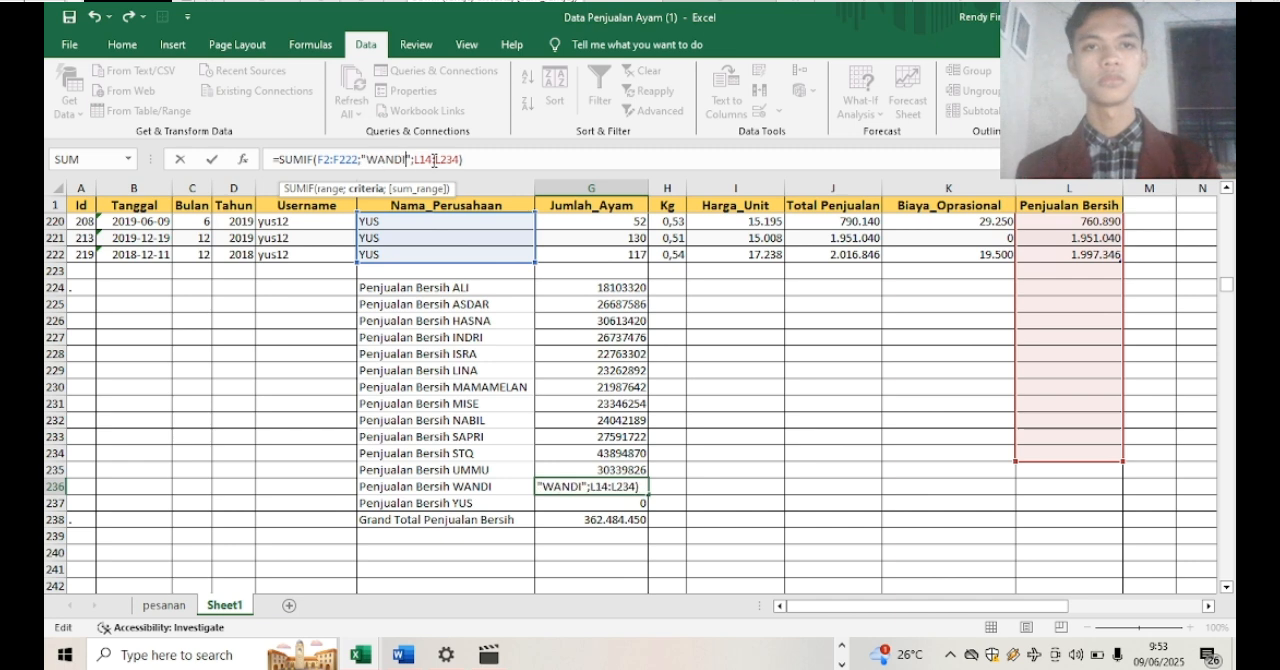
left_click(428, 160)
key("BackSpace")
key("BackSpace")
type("2")
left_click(448, 160)
Correct the formula in G237 for YUS to =SUMIF(F2:F222;"YUS";L2:L222)
key("BackSpace")
key("BackSpace")
type("22")
key("Return")
left_click(337, 160)
key("BackSpace")
key("BackSpace")
type("2:F235;\"ALI\";L15:L235)")
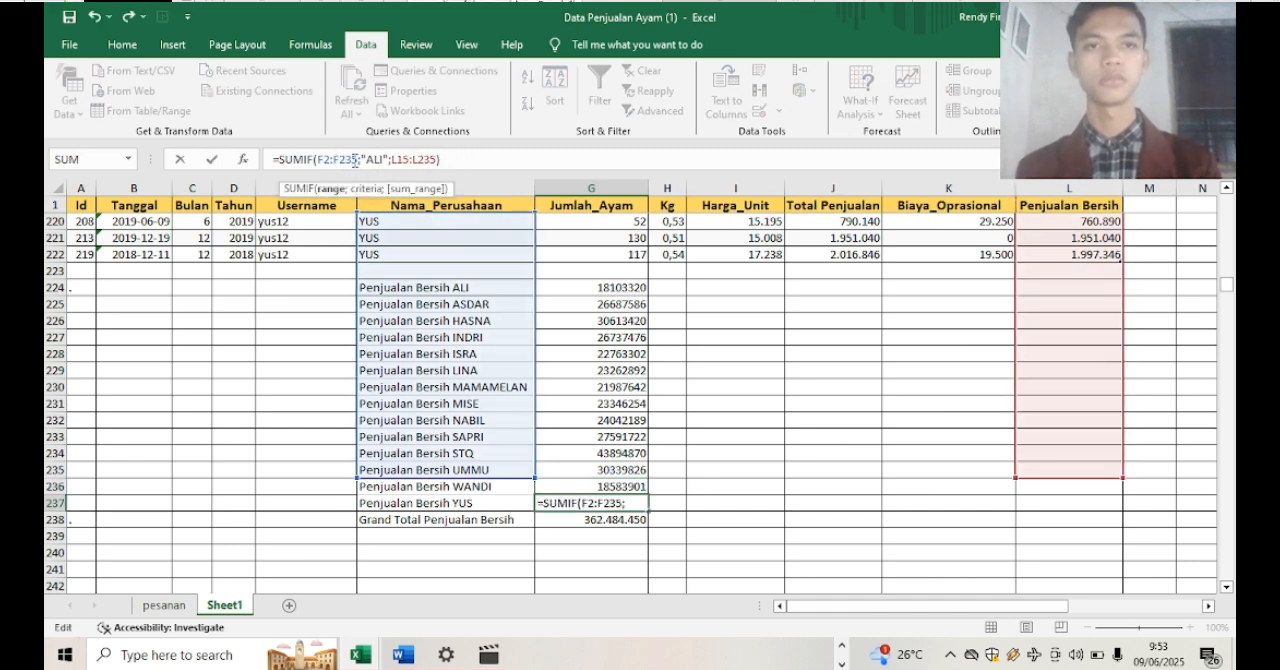
left_click(360, 160)
key("BackSpace")
key("BackSpace")
type("22")
left_click(383, 160)
key("BackSpace")
key("BackSpace")
key("BackSpace")
left_click(434, 160)
key("BackSpace")
key("BackSpace")
type("22")
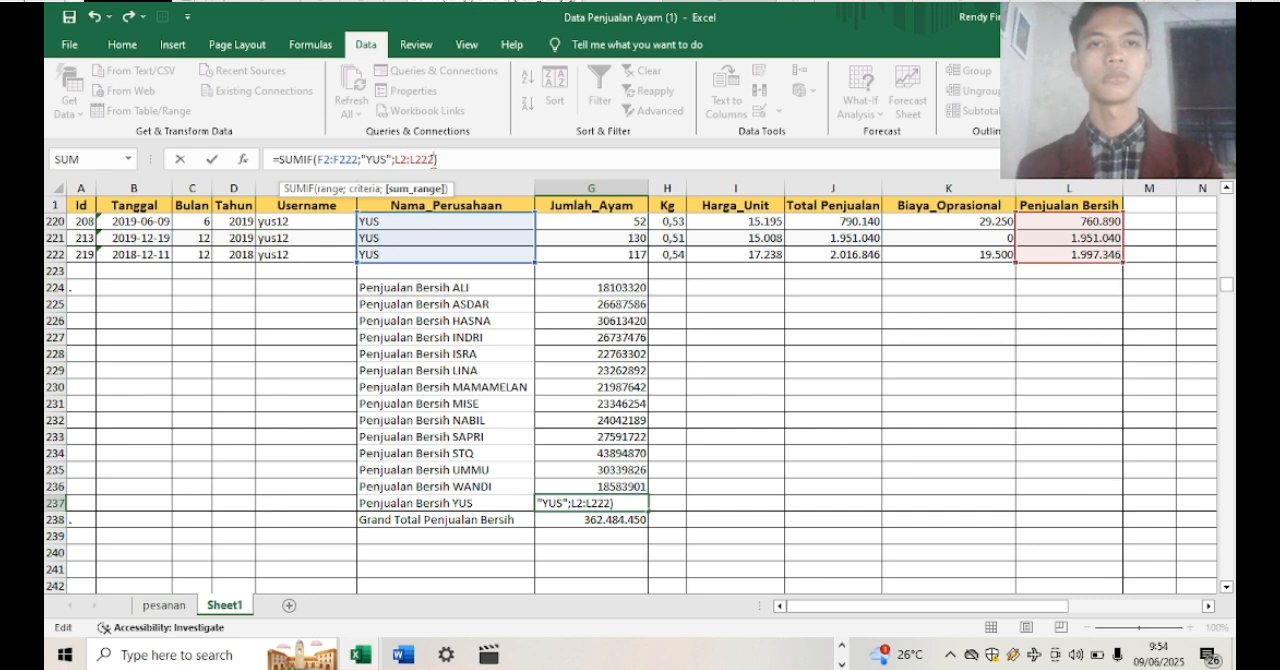
key("Return")
Enter =SUM(G224:G237) in H238, beside the grand total, to add up the net sales of all companies
left_click(671, 520)
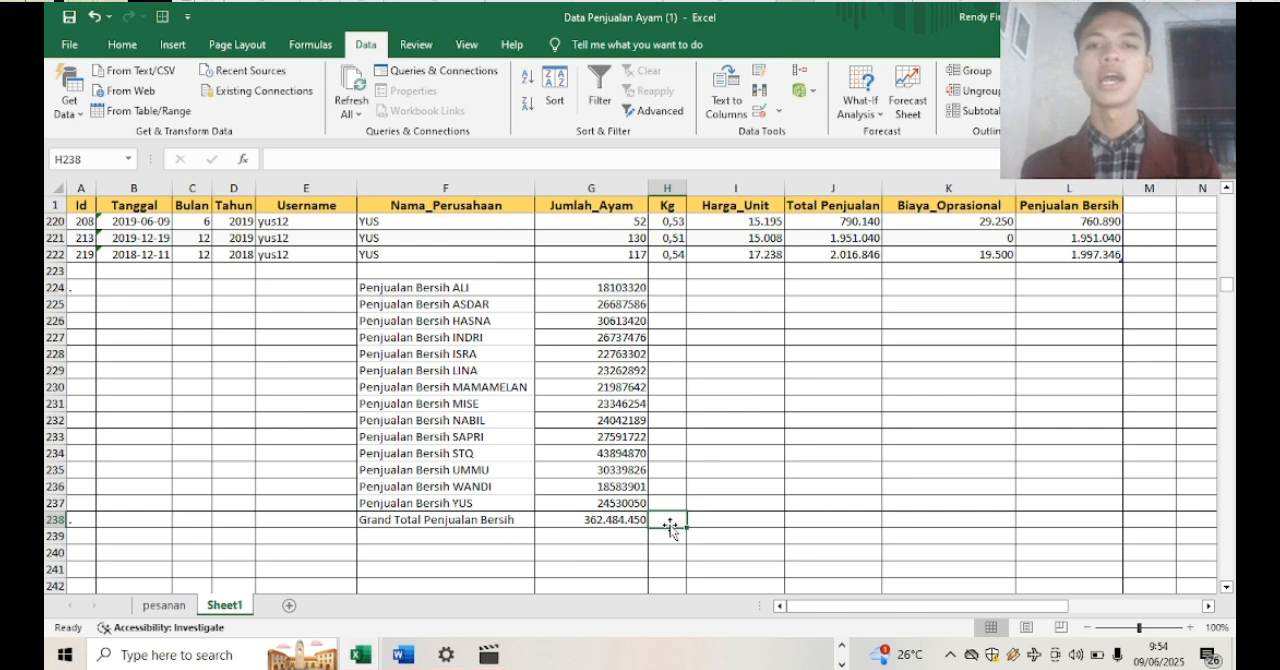
type("=")
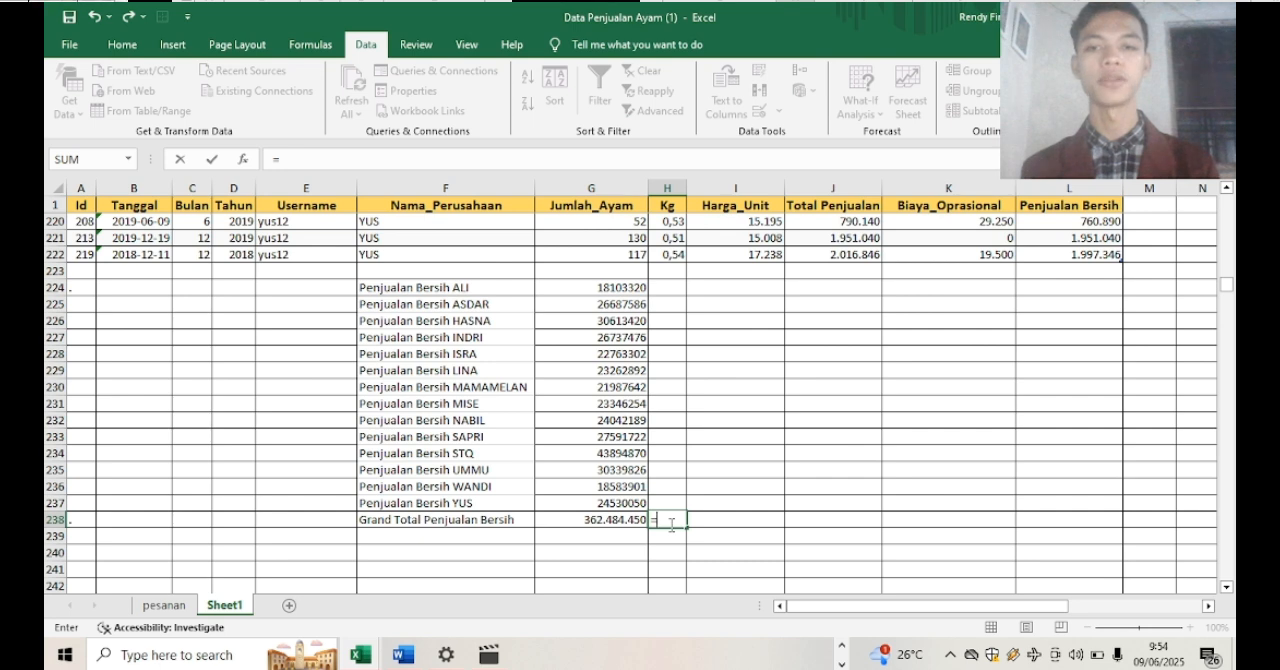
type("SUM")
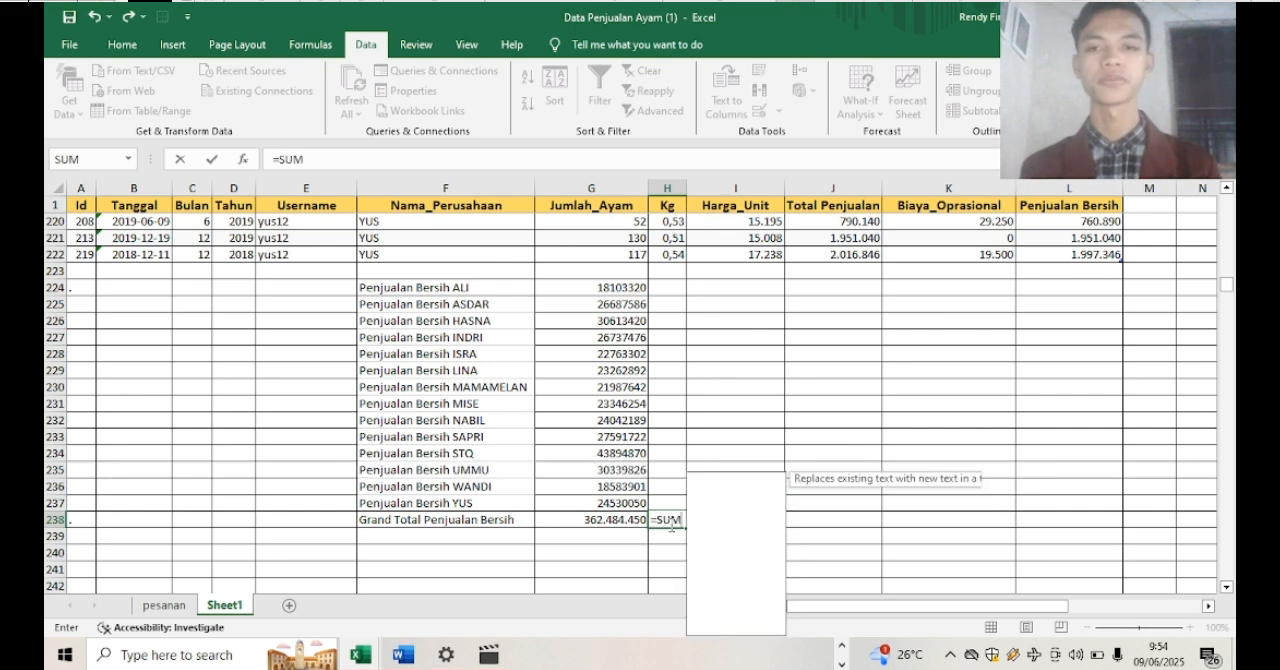
double_click(729, 482)
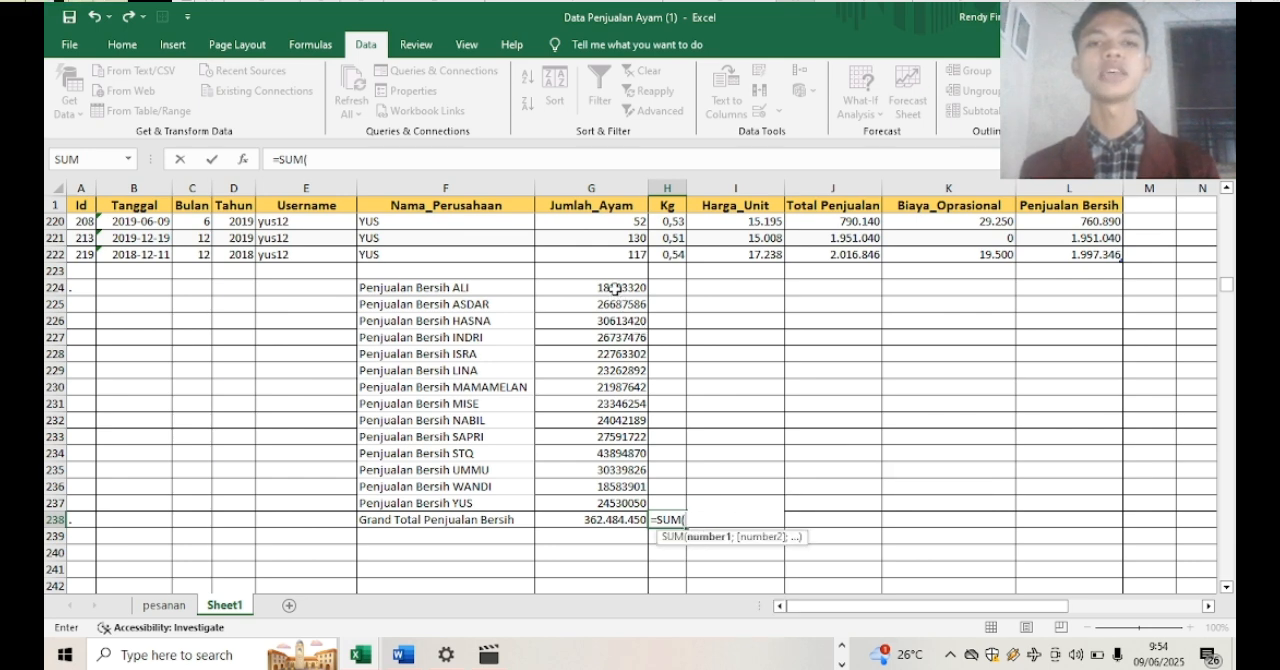
left_click(615, 288)
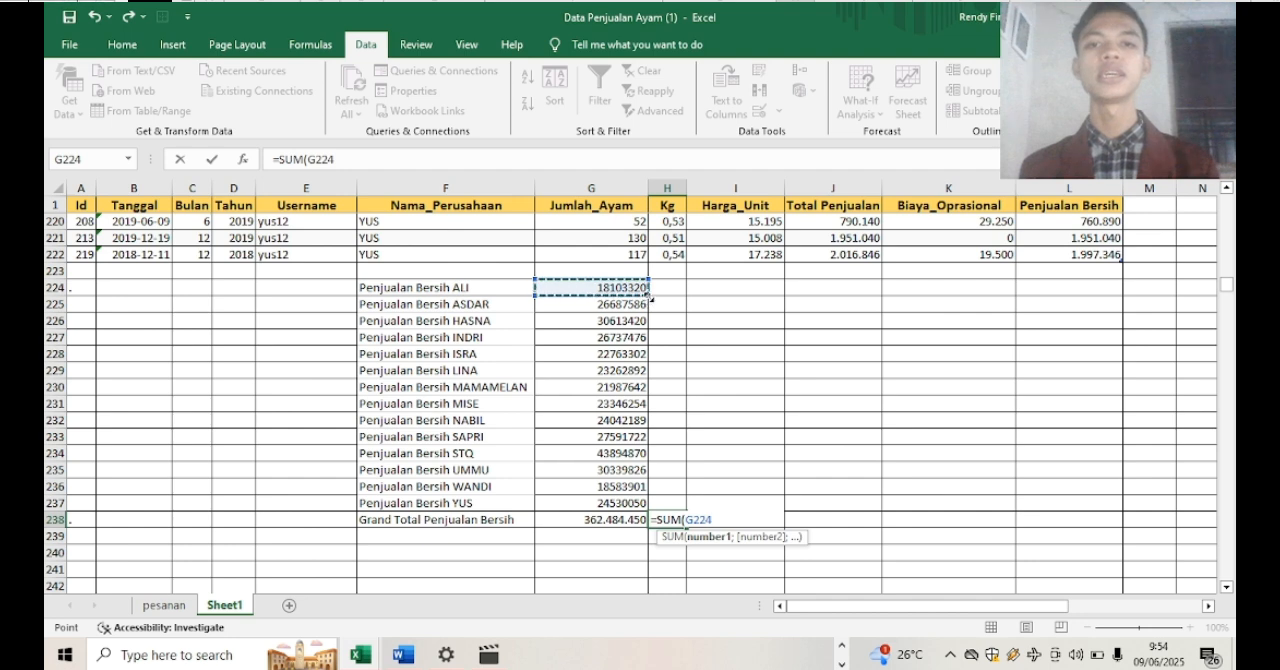
left_click_drag(650, 297, 636, 506)
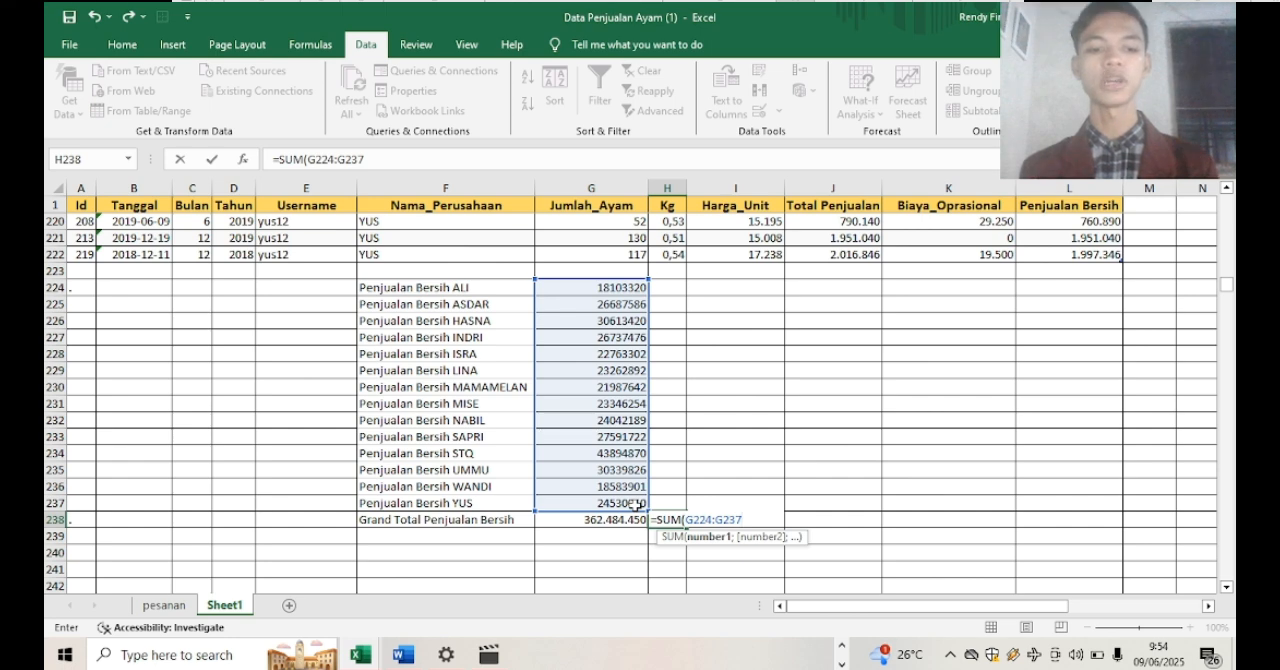
type(")")
key("Return")
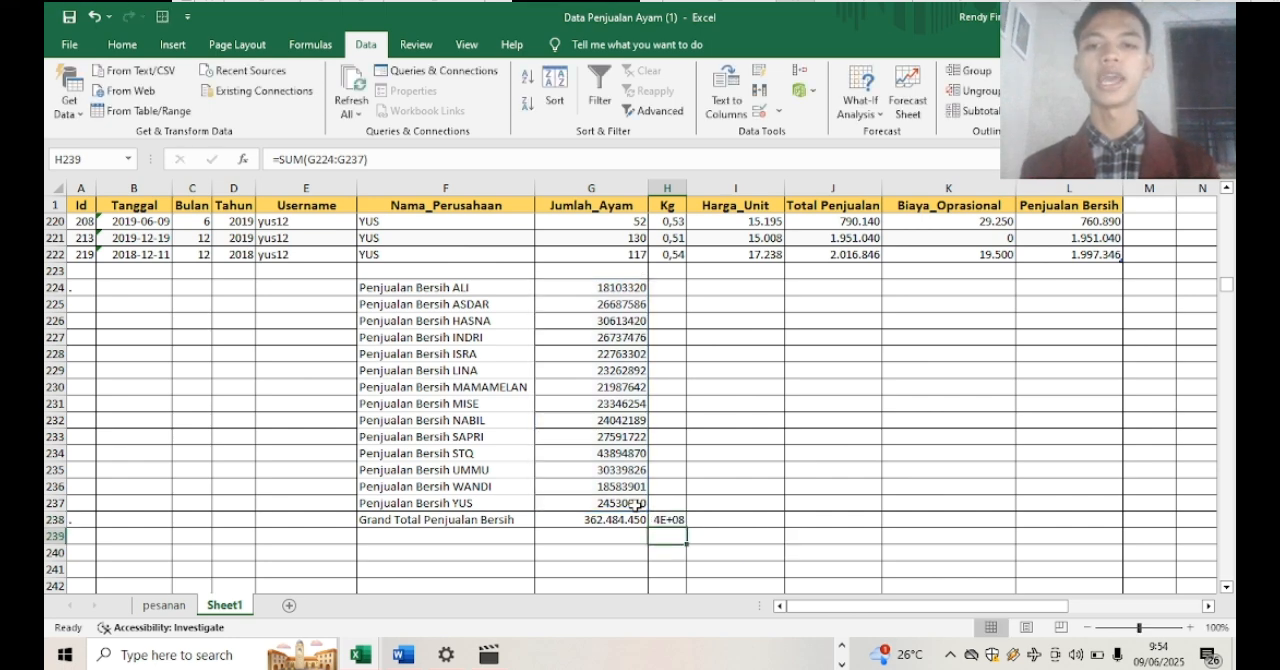
Autofit the width of column H so the full sum in H238 can be compared with the grand total
left_click(669, 518)
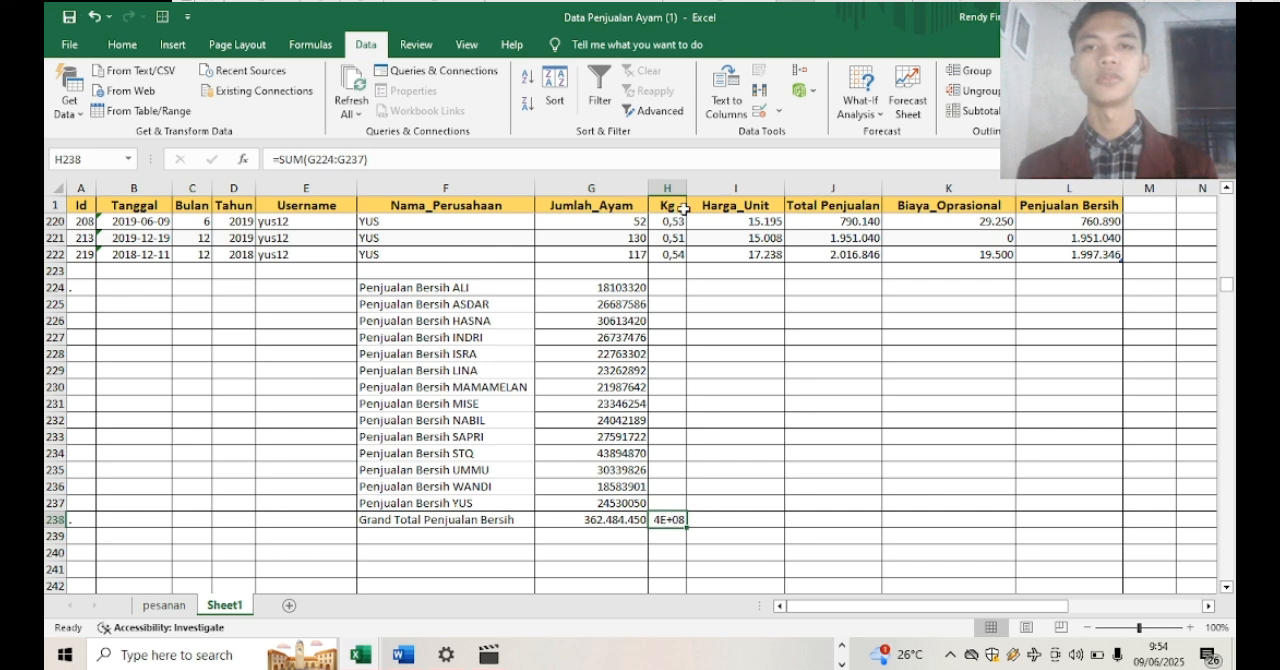
left_click(667, 187)
double_click(685, 187)
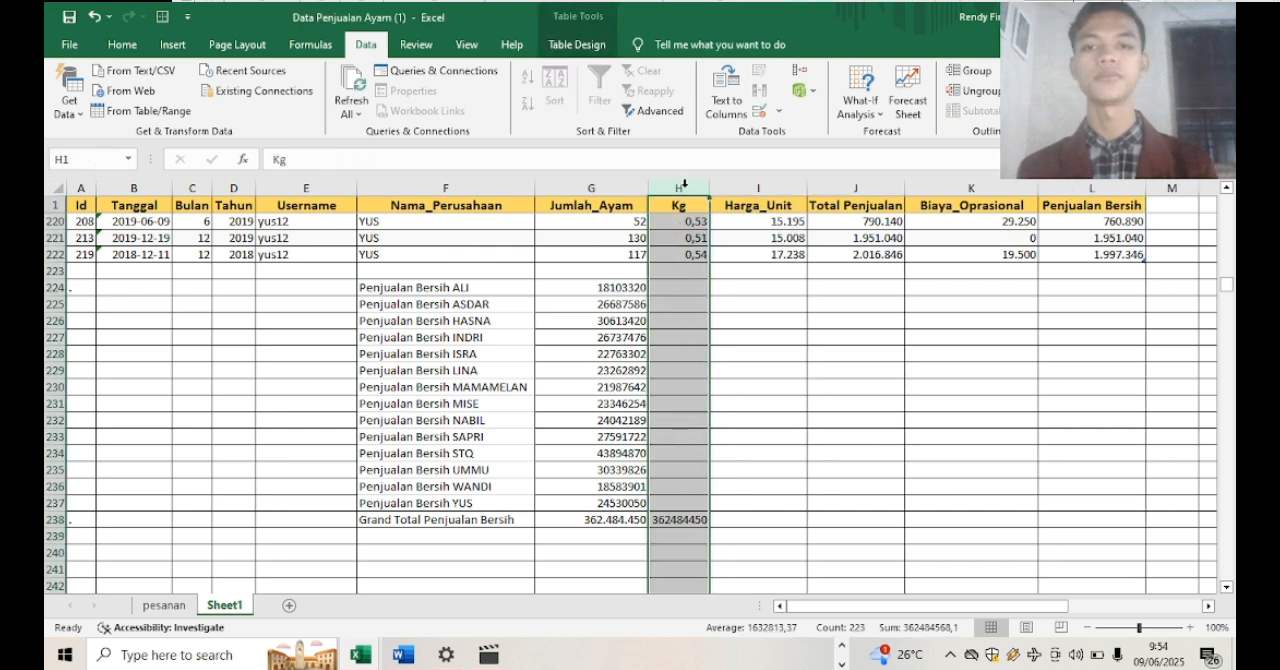
left_click(780, 534)
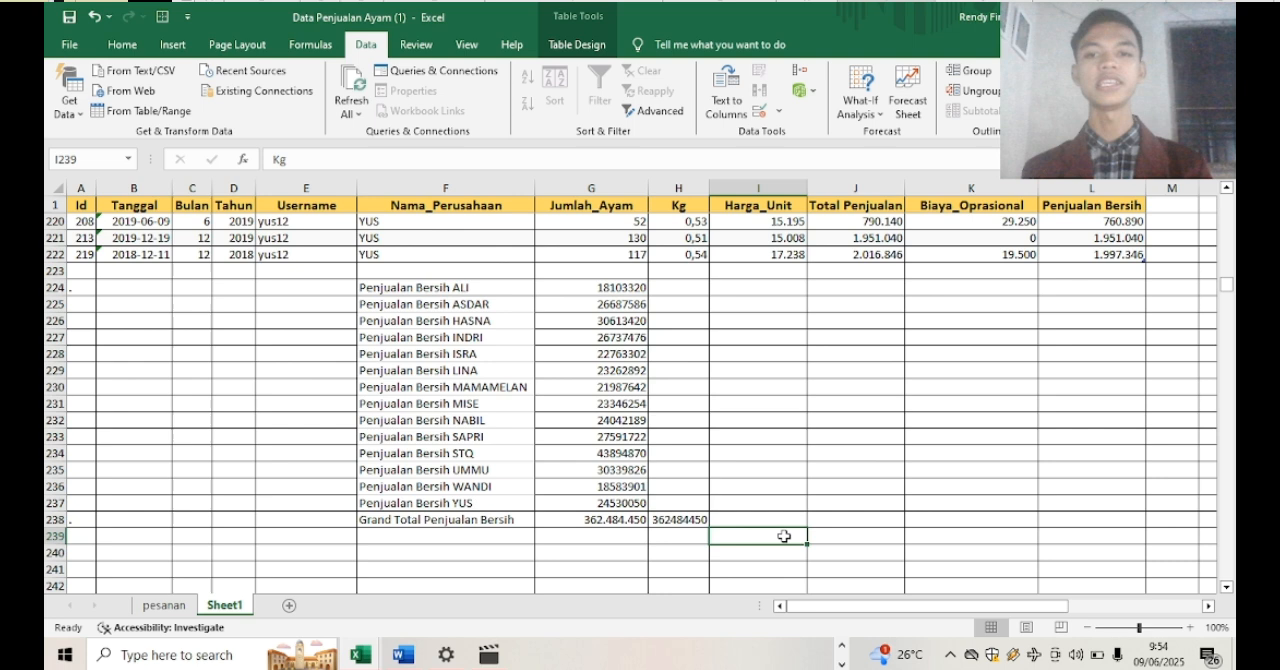
left_click(693, 524)
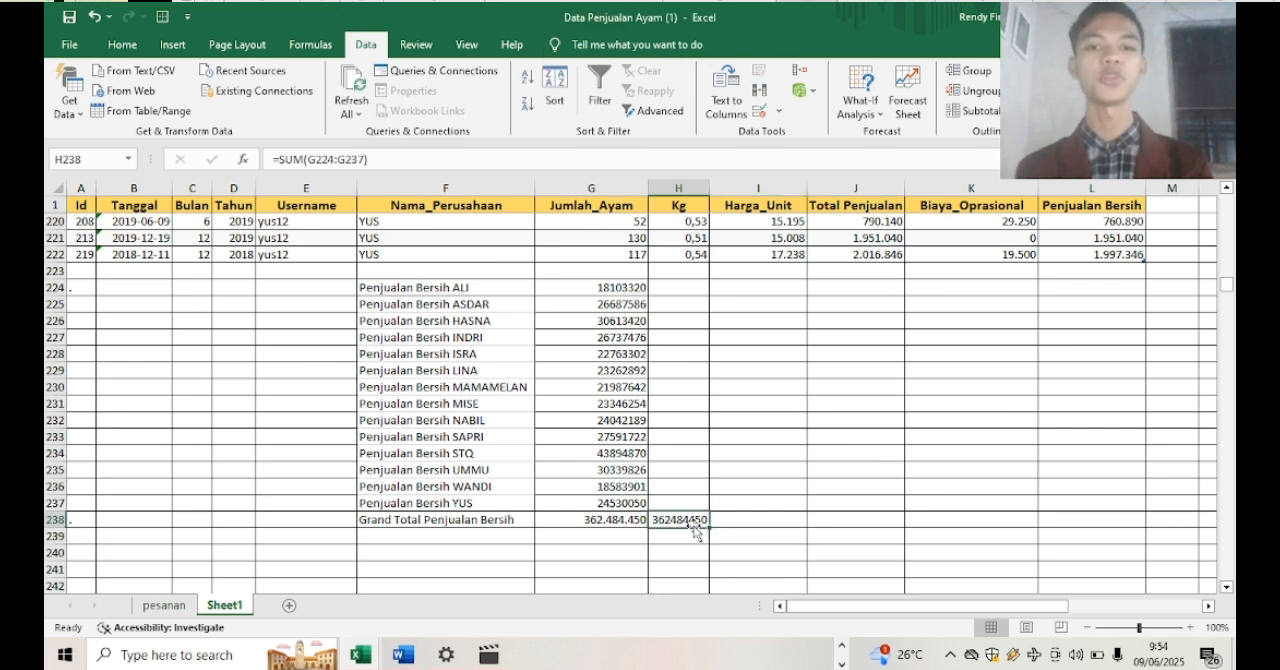
left_click(748, 503)
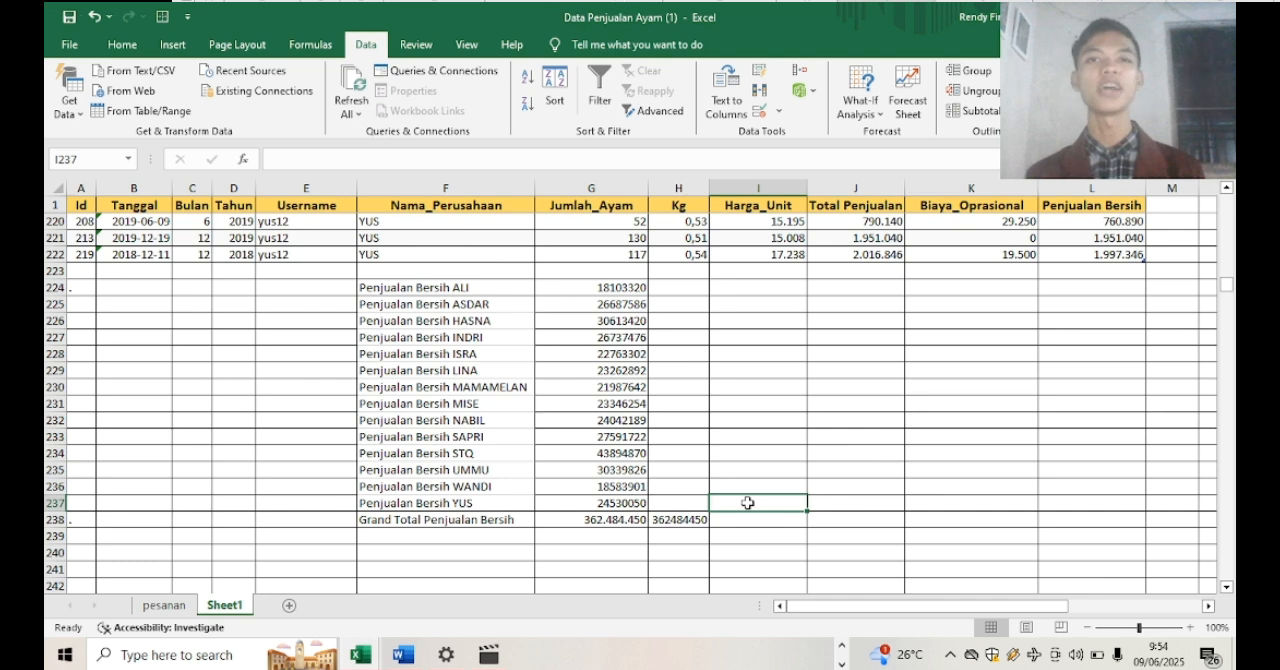